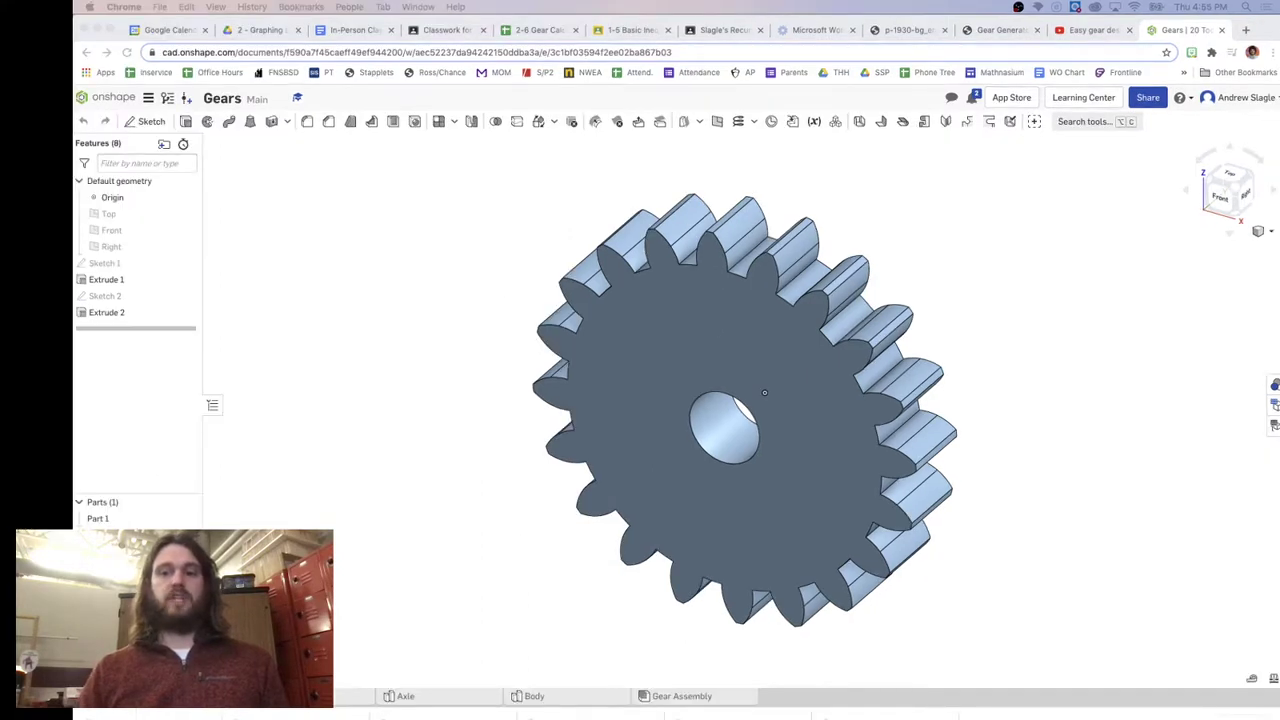
# Leave the finished Onshape gear and switch to the involute gear tooth PDF tab
pyautogui.click(437, 427)
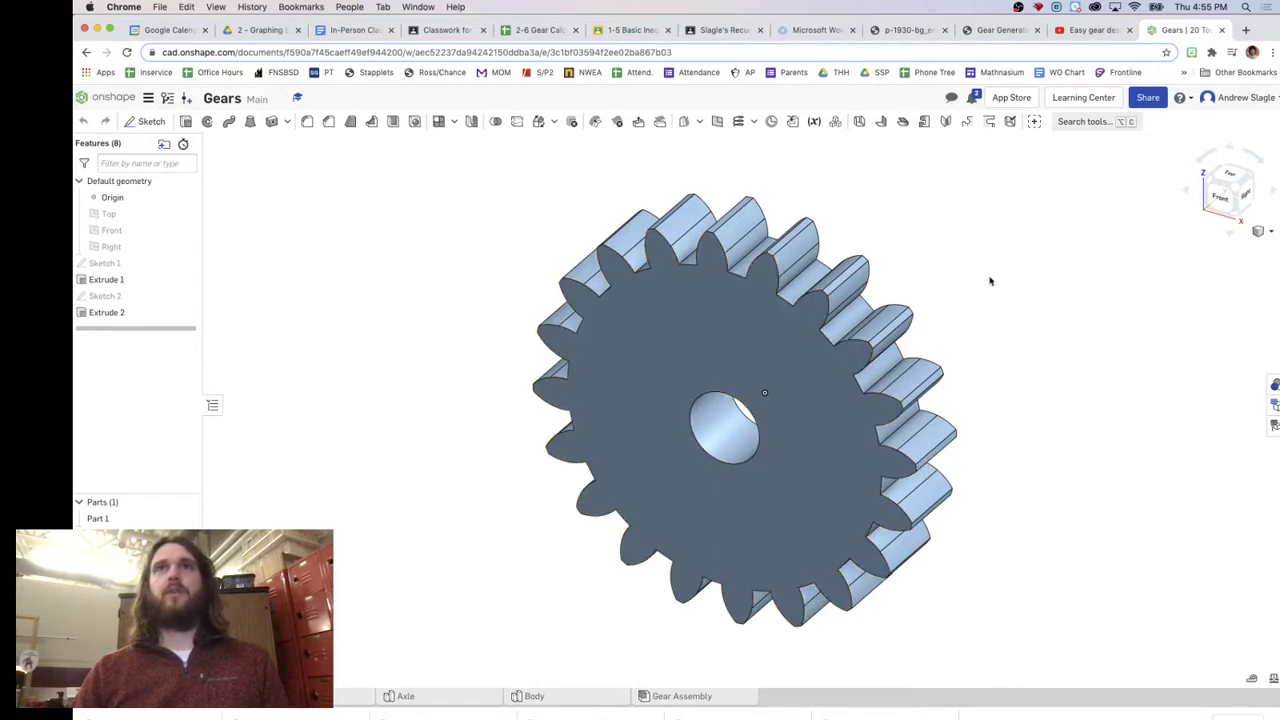
pyautogui.click(816, 31)
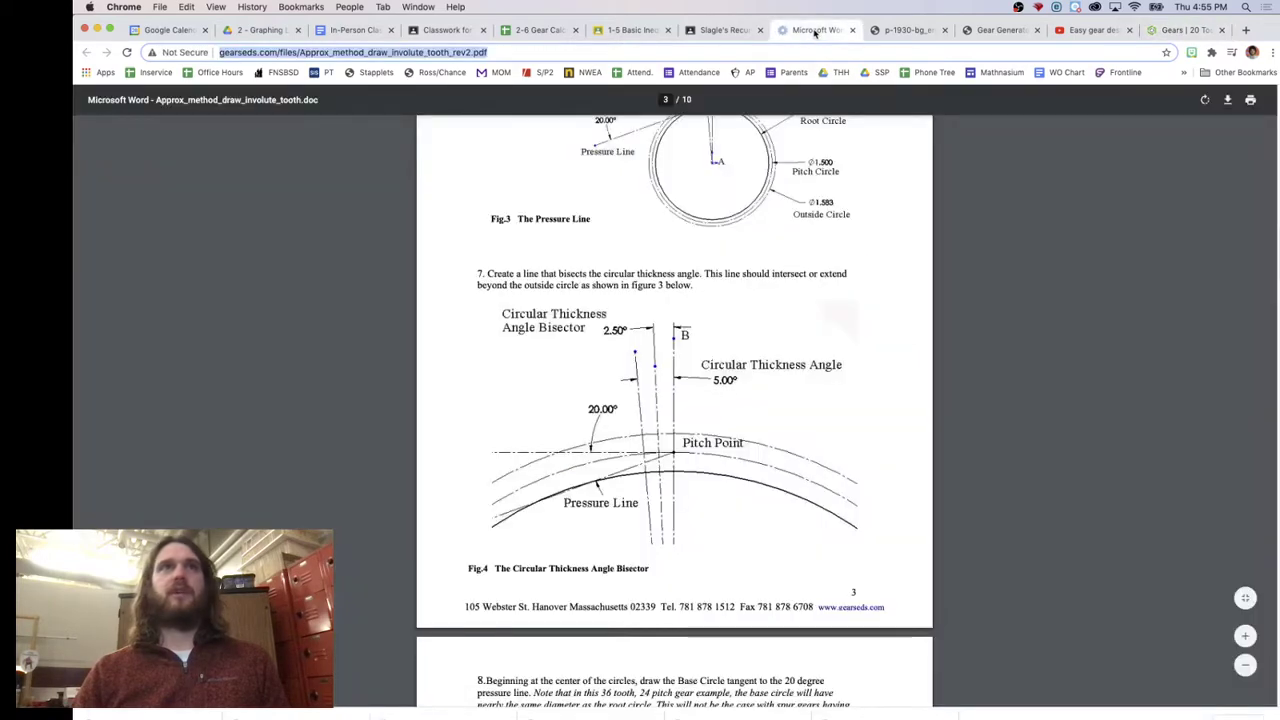
# Scroll the PDF to the 'Procedure for Drawing' section with the 36-tooth, 24-pitch formulas
pyautogui.scroll(15, 835, 282)
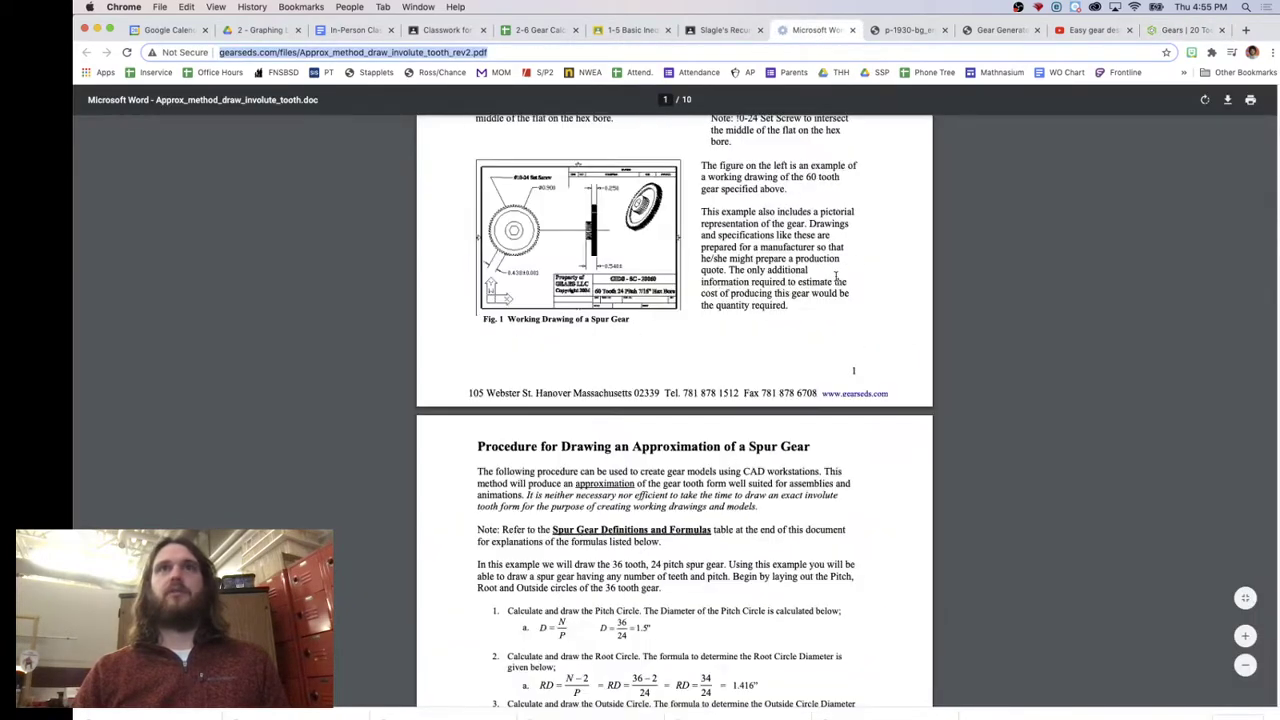
pyautogui.scroll(1, 835, 276)
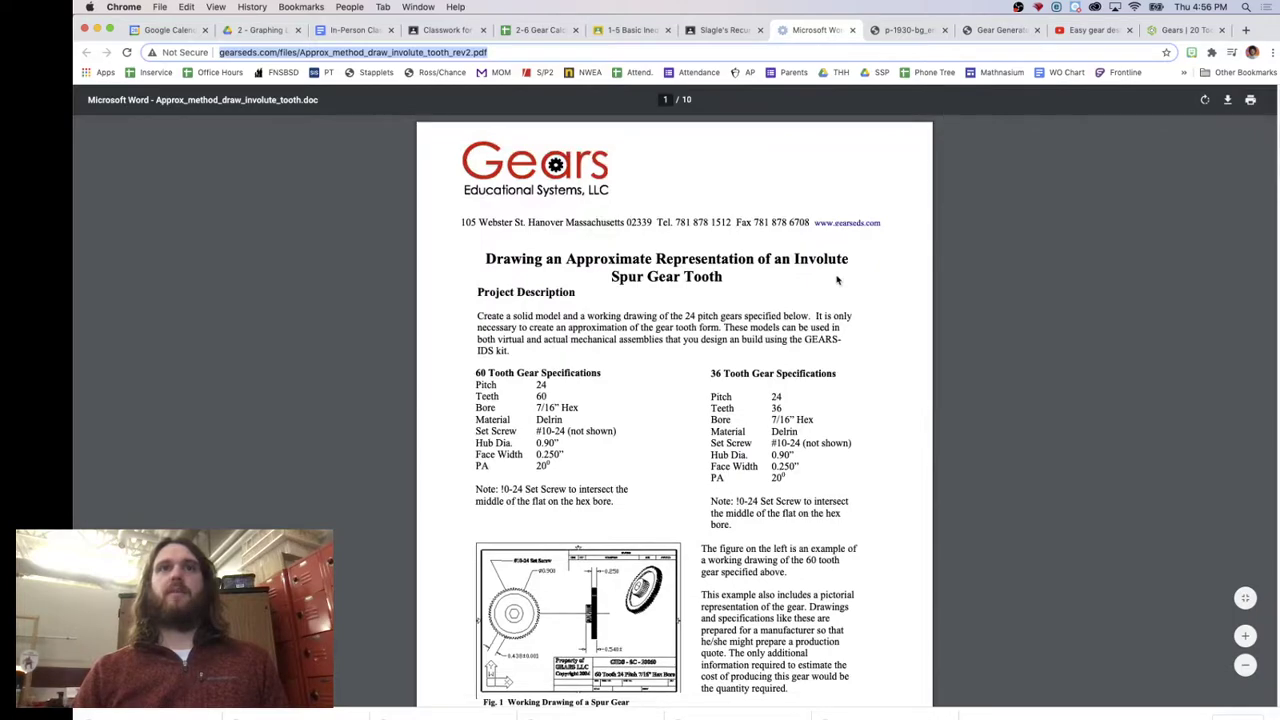
pyautogui.scroll(-6, 837, 278)
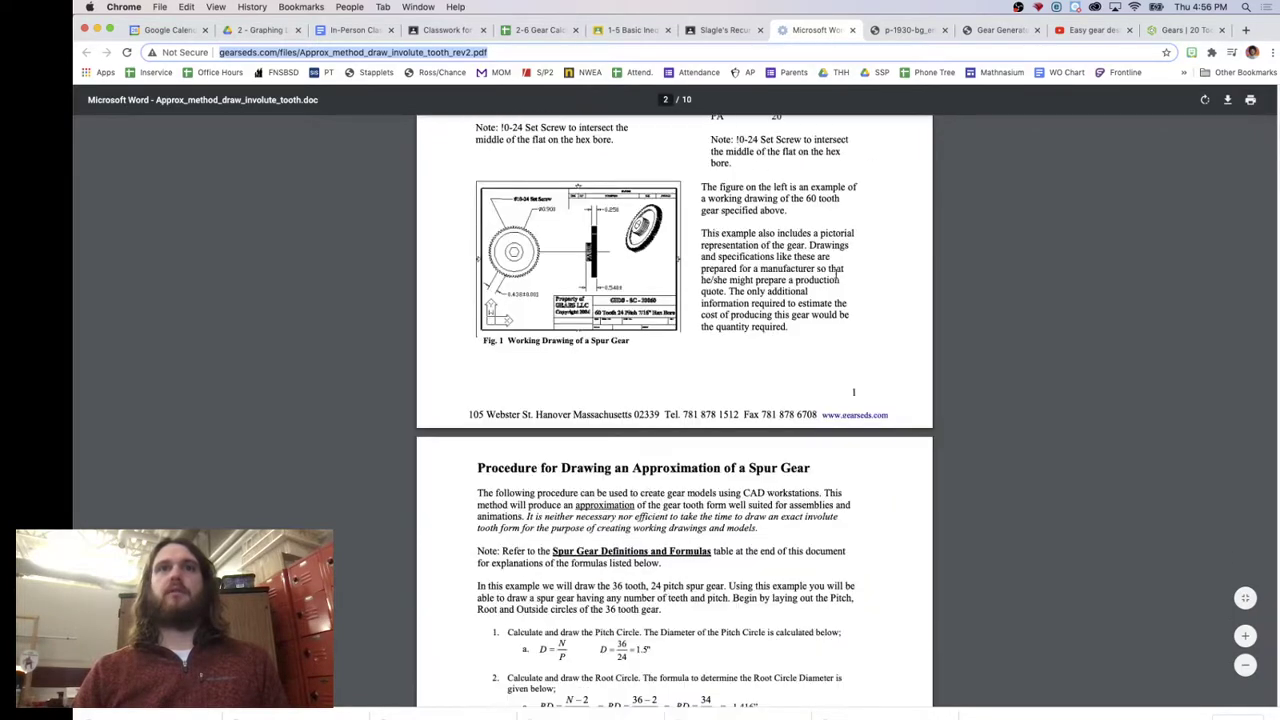
pyautogui.scroll(-1, 837, 274)
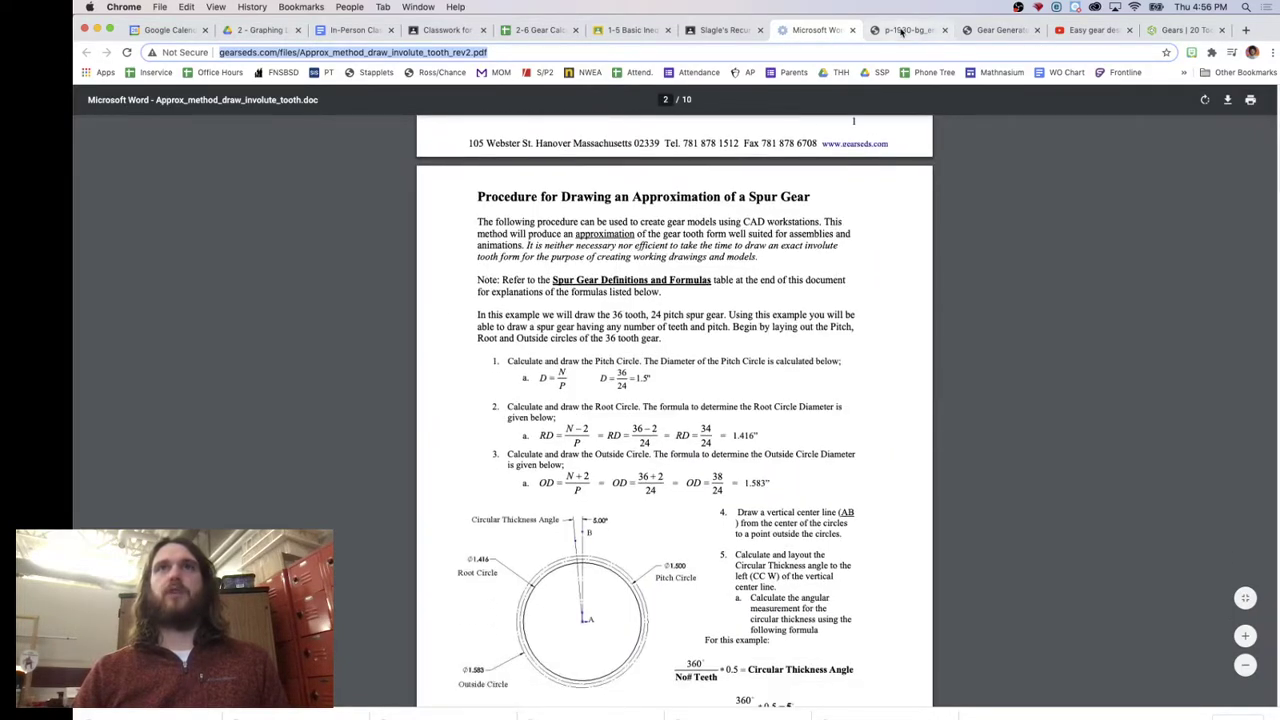
# Open the Boston Gear p-1930-bg sheet and scroll to its Spur Gear Formulas table
pyautogui.click(899, 32)
pyautogui.scroll(-3, 862, 317)
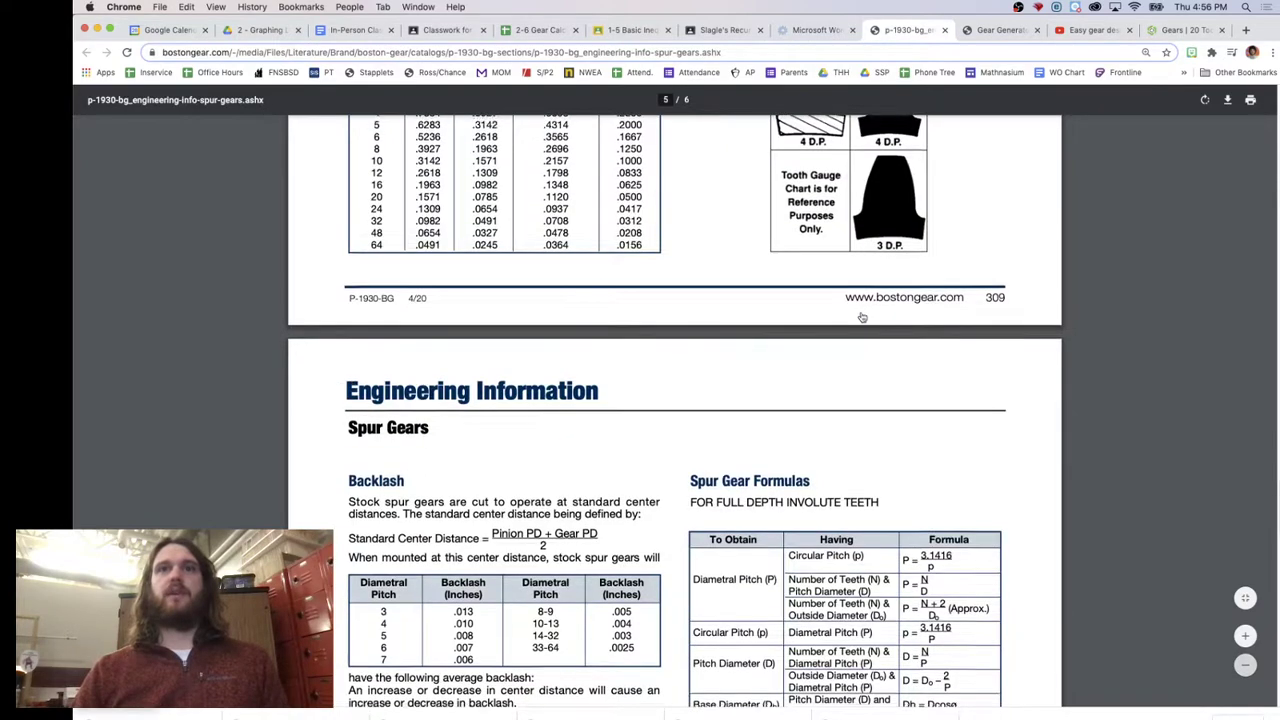
pyautogui.scroll(-2, 862, 317)
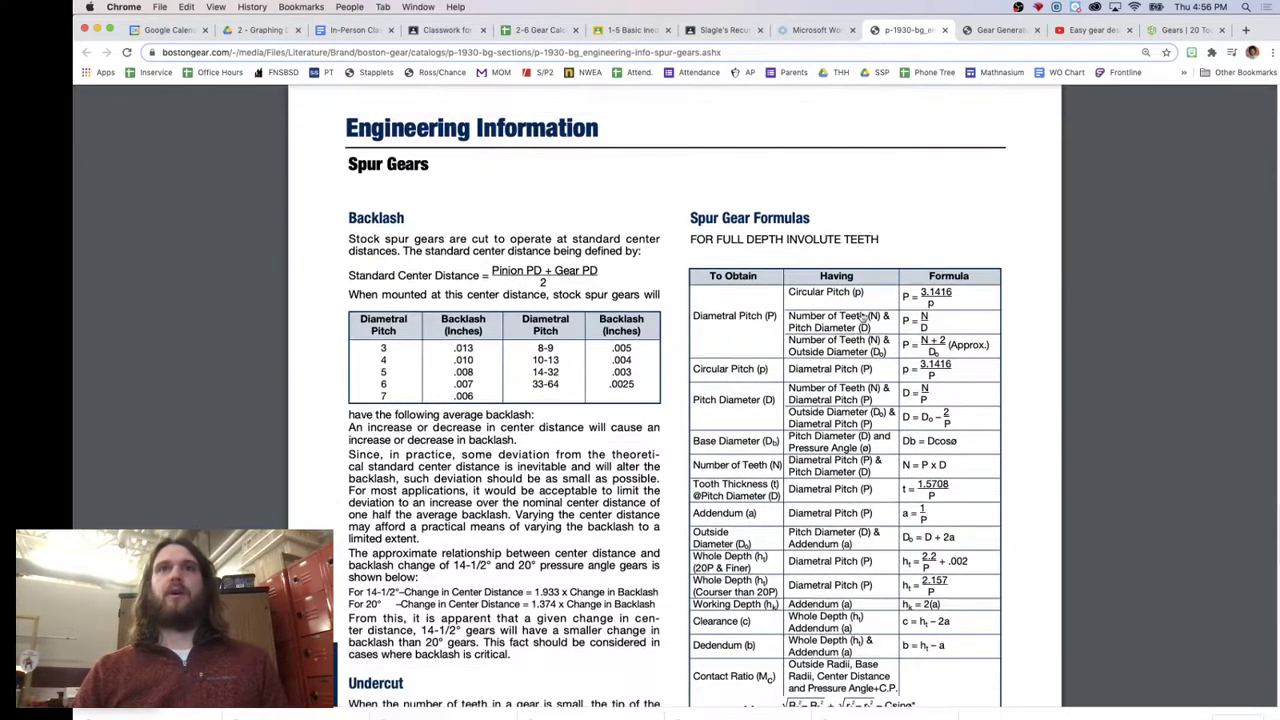
pyautogui.scroll(-2, 862, 317)
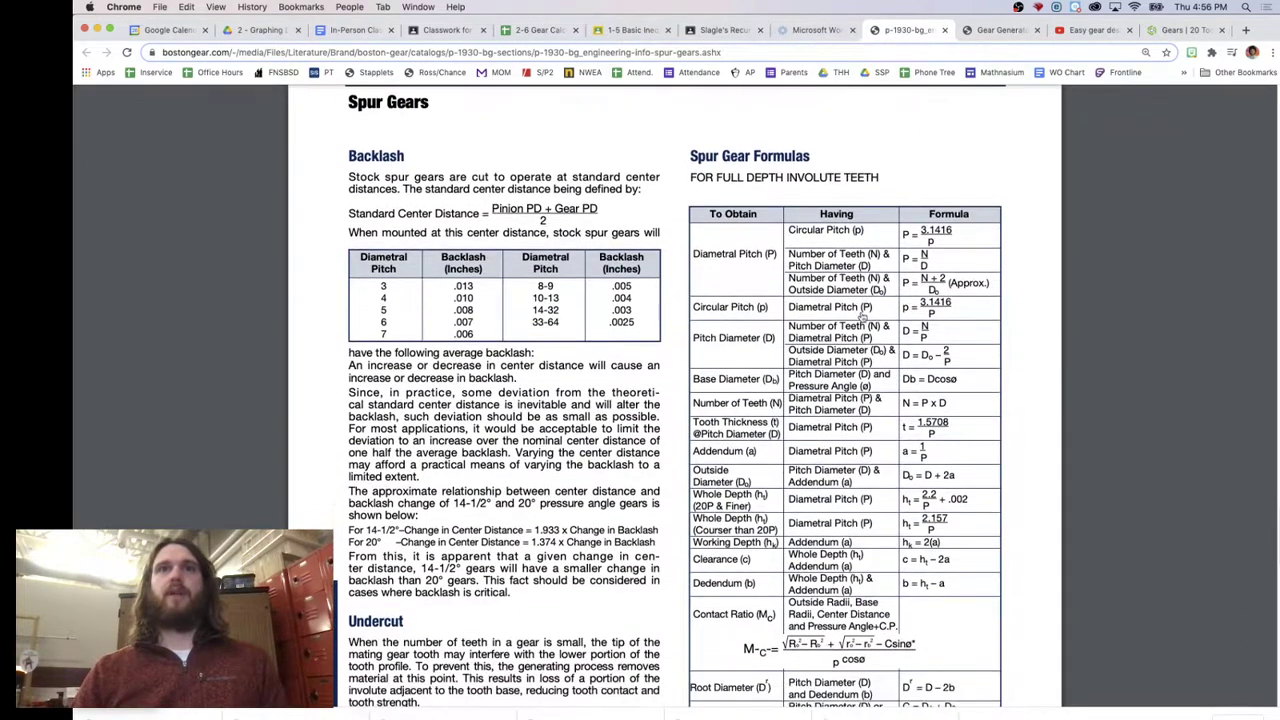
pyautogui.scroll(-1, 862, 317)
pyautogui.scroll(-1, 862, 317)
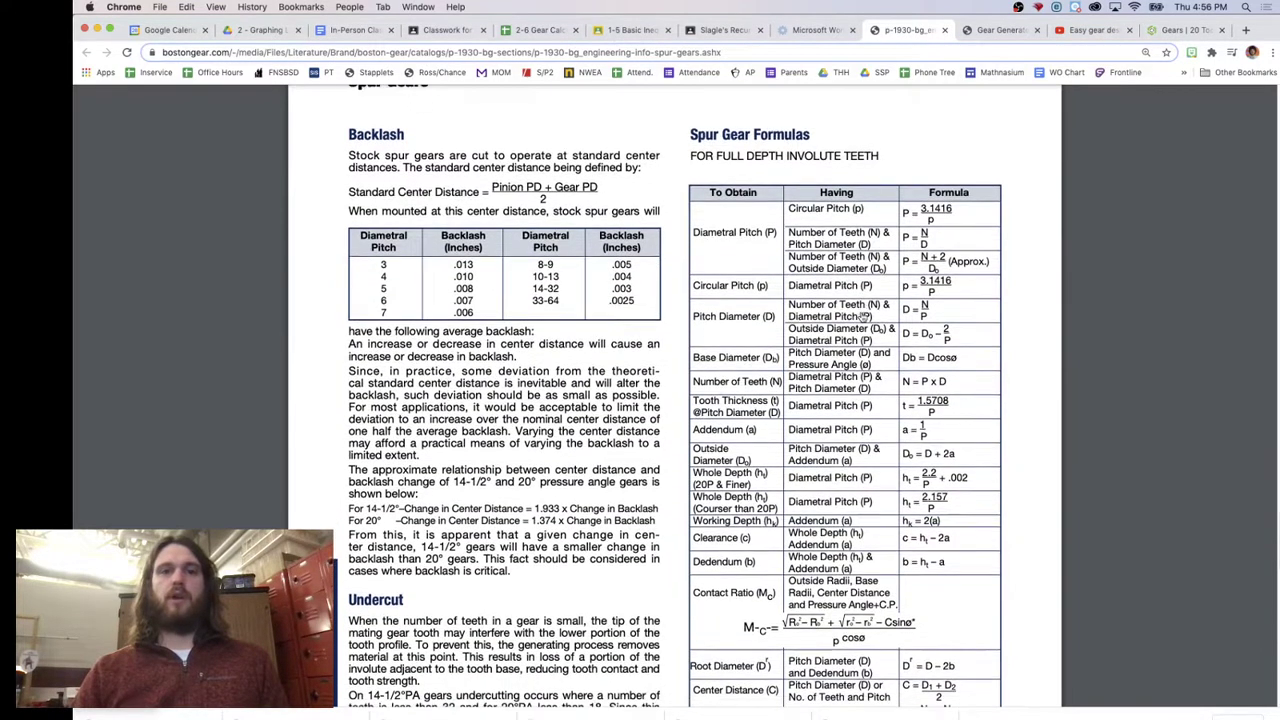
# Review the 8- and 40-tooth gear mesh in Gear Generator, then switch to the 2-6 Gear Calculator sheet
pyautogui.click(993, 31)
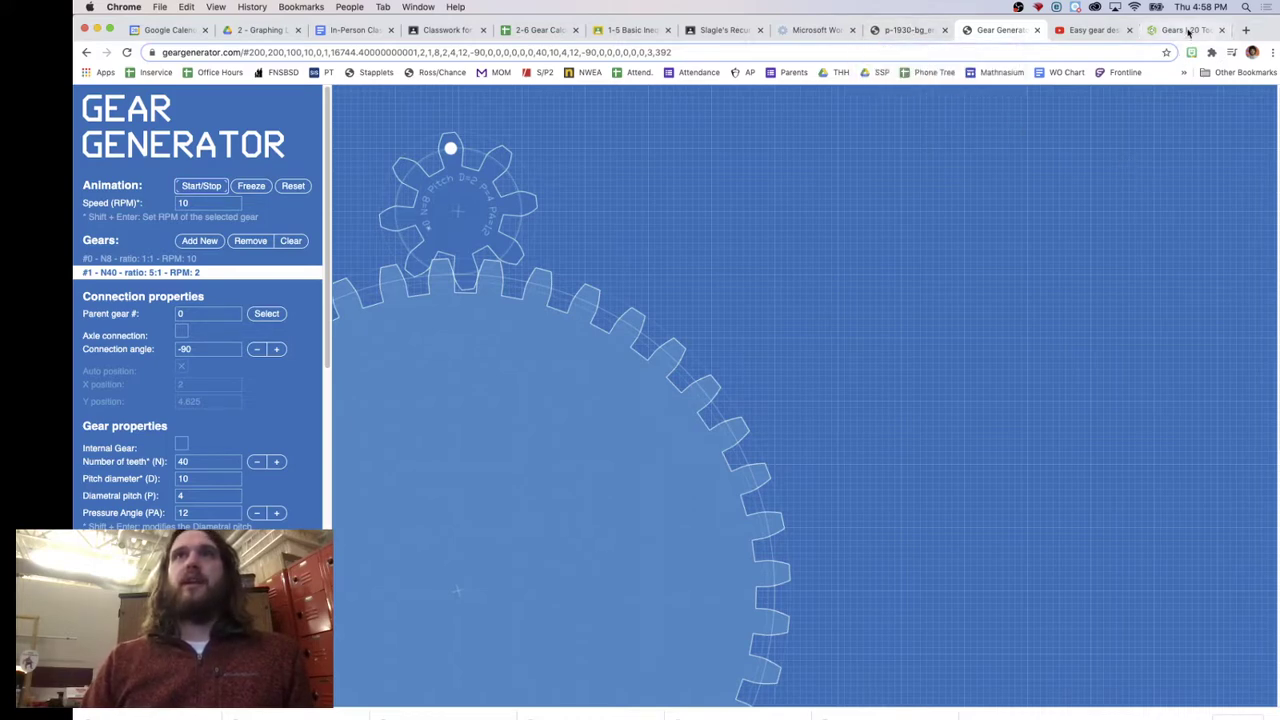
pyautogui.click(541, 32)
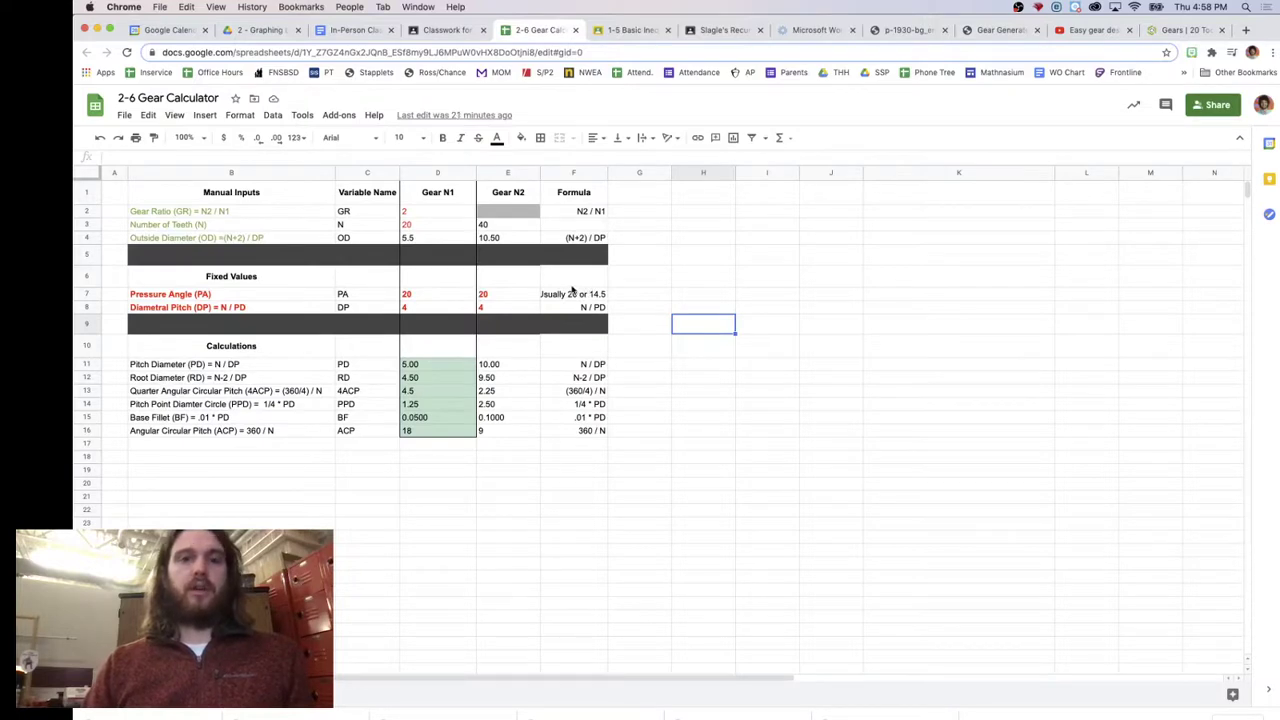
# Select cell K5 in the gear calculator, then go back to the Gear Generator page
pyautogui.click(876, 258)
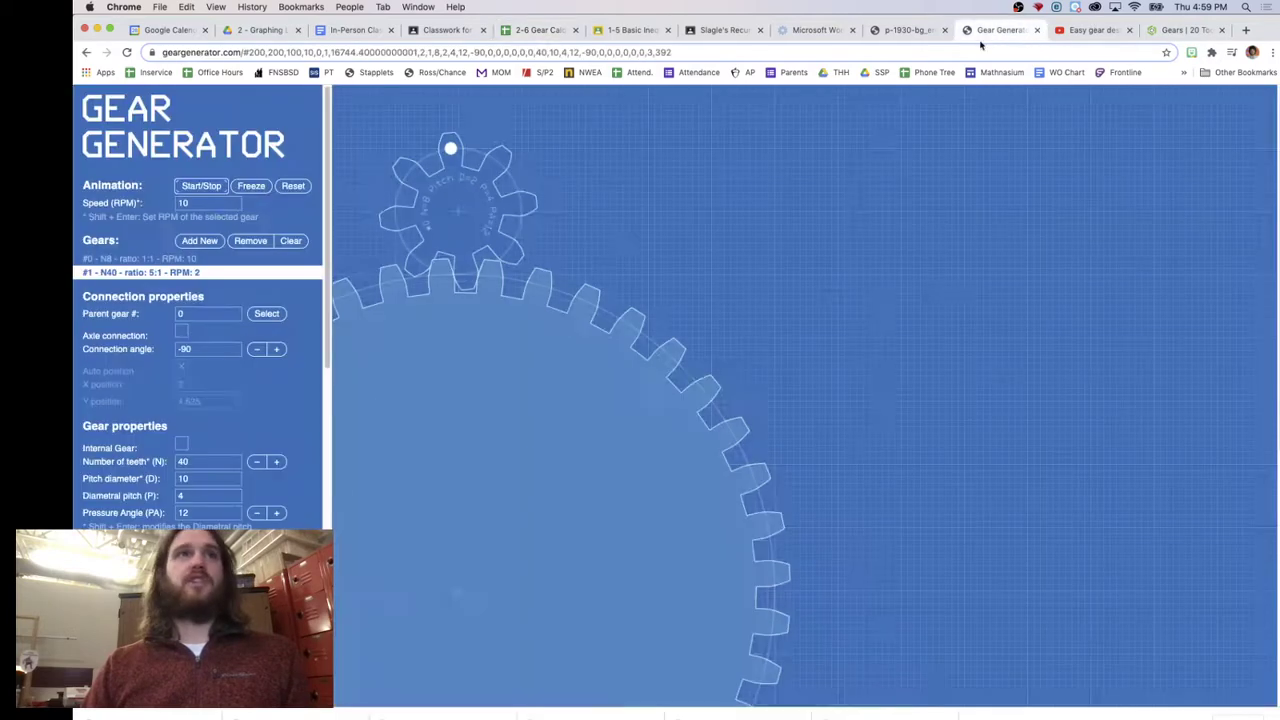
pyautogui.click(995, 31)
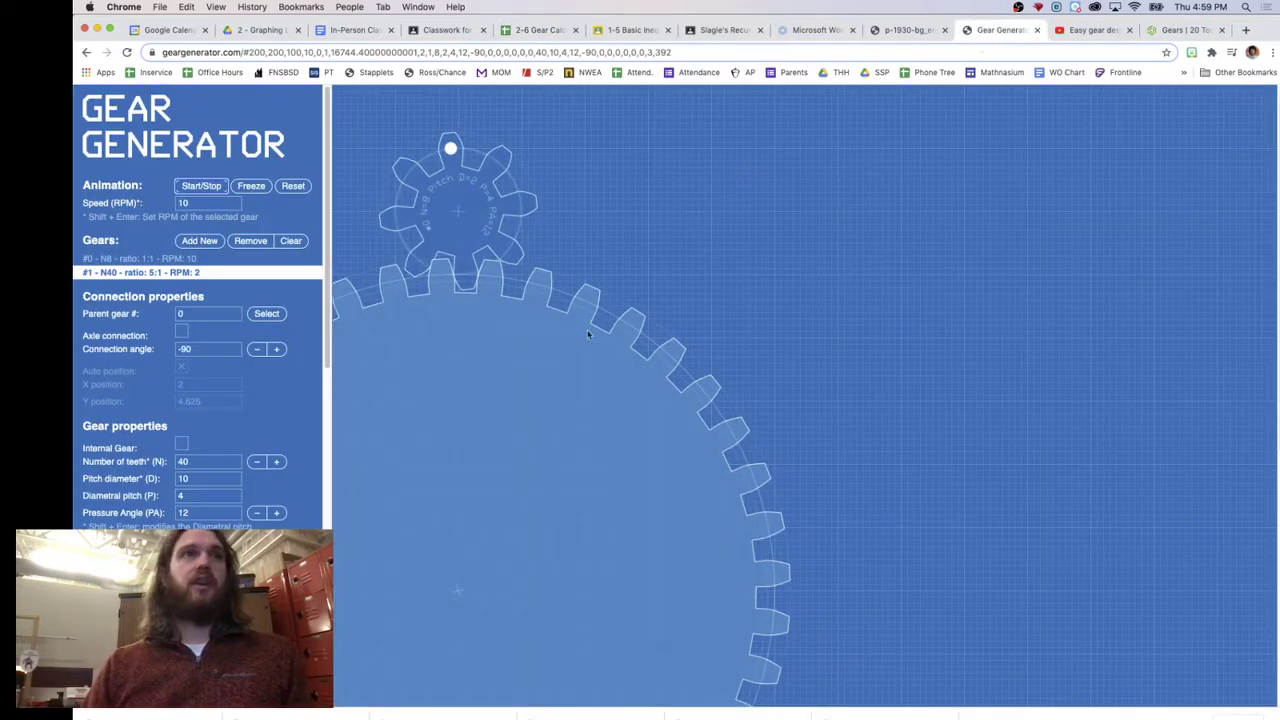
# Change the diametral pitch to 5, giving pitch diameter 8, and return to the calculator sheet
pyautogui.click(197, 496)
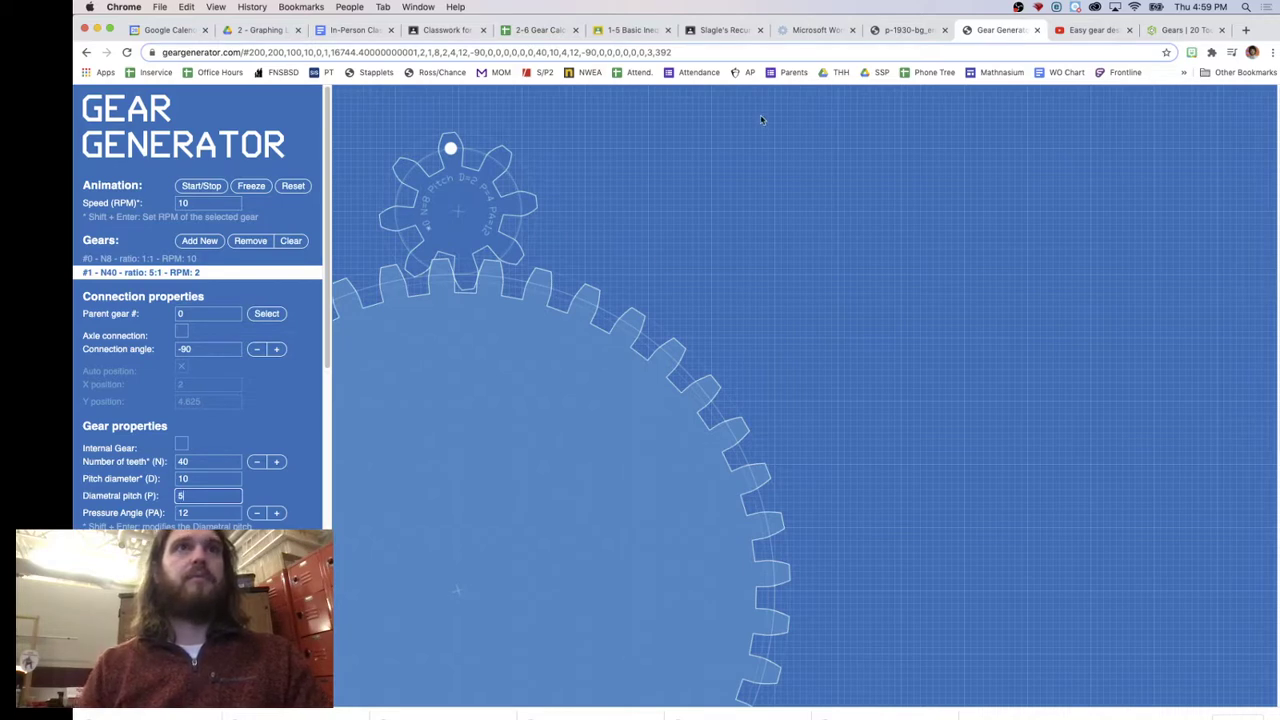
pyautogui.press('Return')
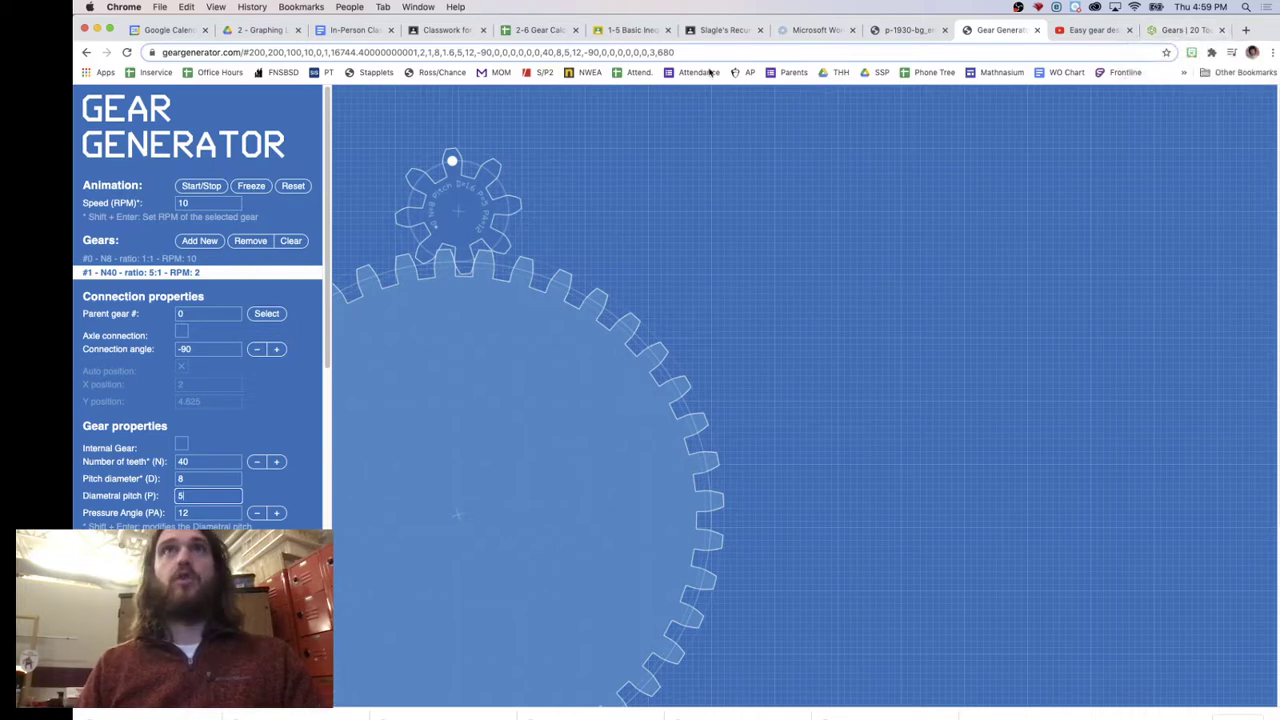
pyautogui.click(541, 29)
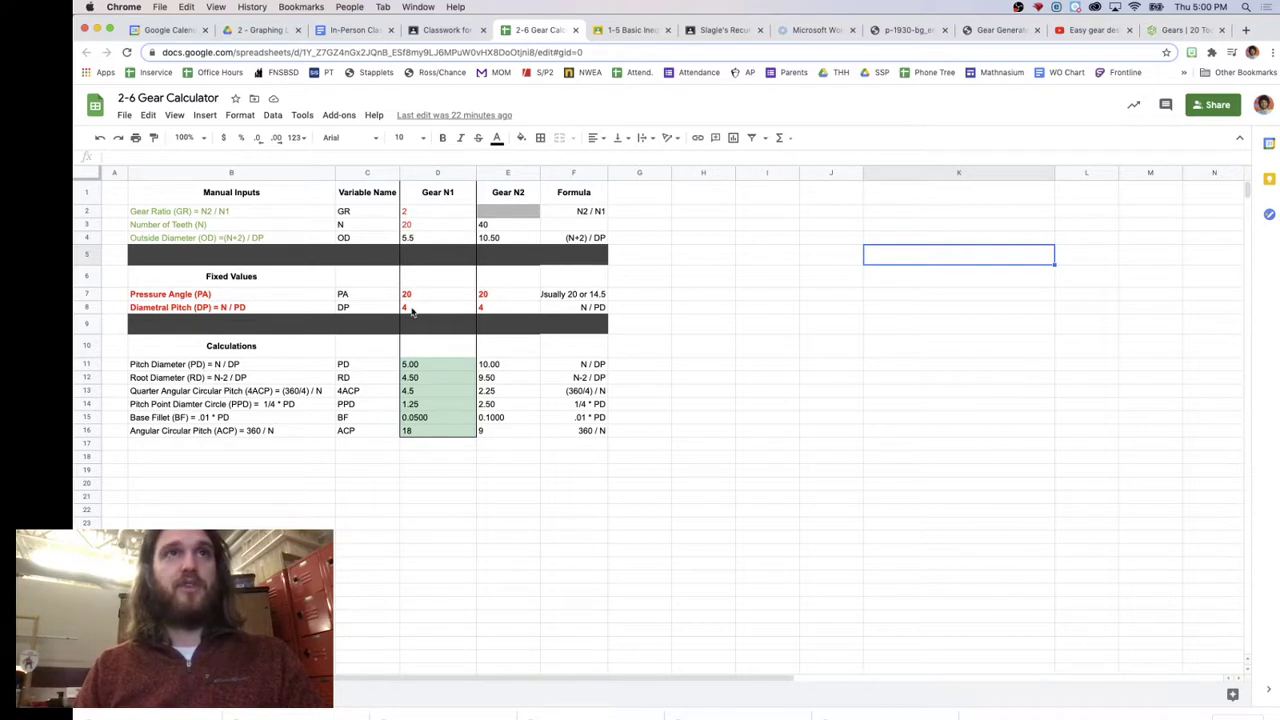
# Enter a gear ratio of 3 in D2 so Gear N2 becomes 60 teeth, then go to Onshape
pyautogui.click(411, 214)
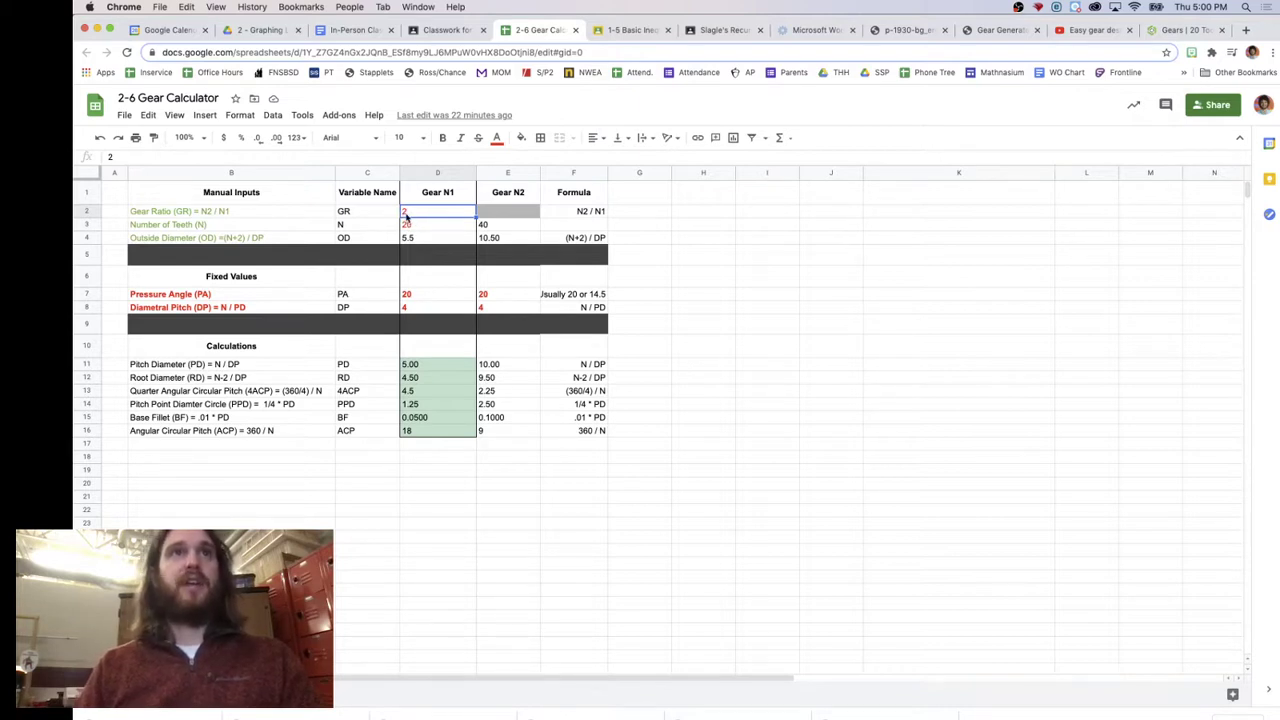
pyautogui.write('3')
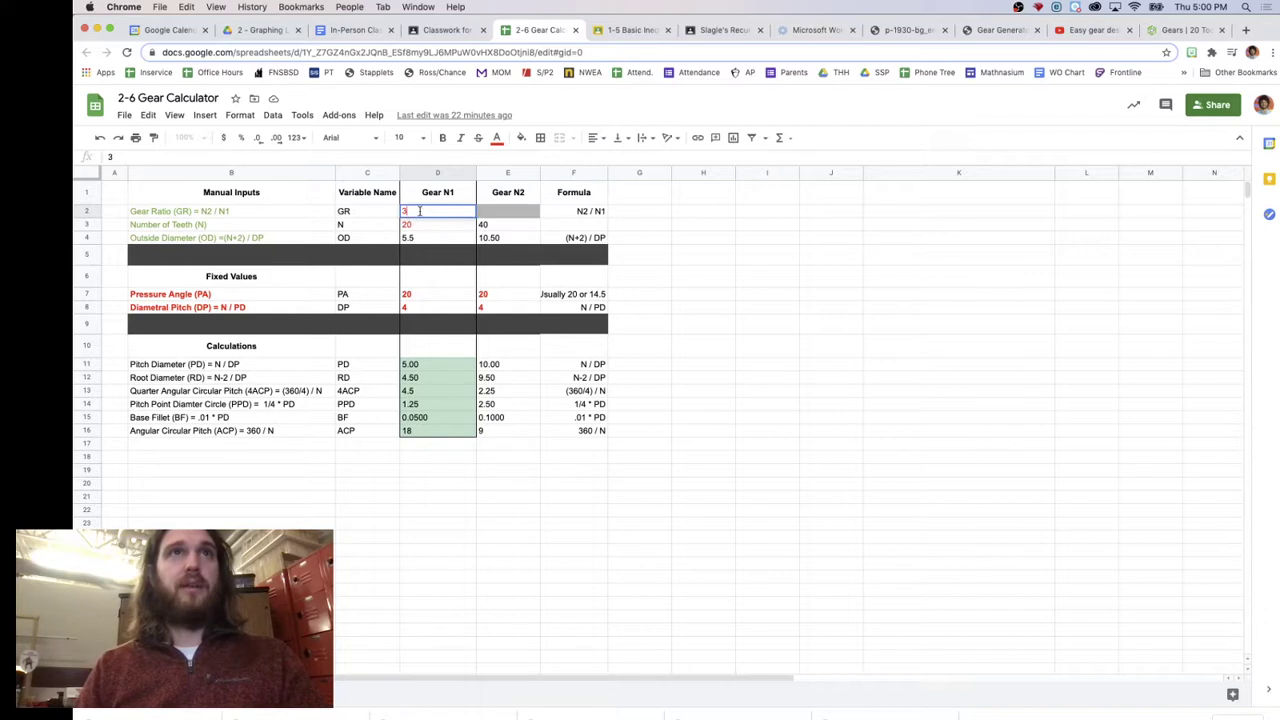
pyautogui.press('Return')
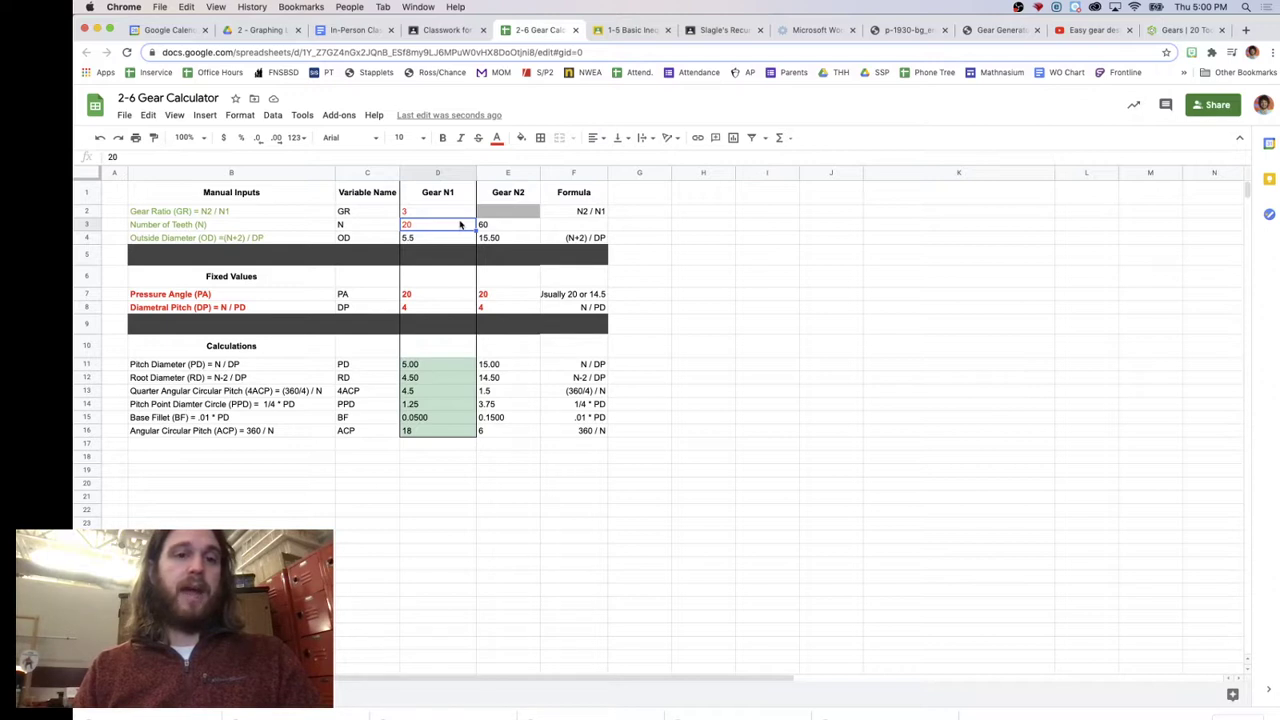
pyautogui.click(1192, 33)
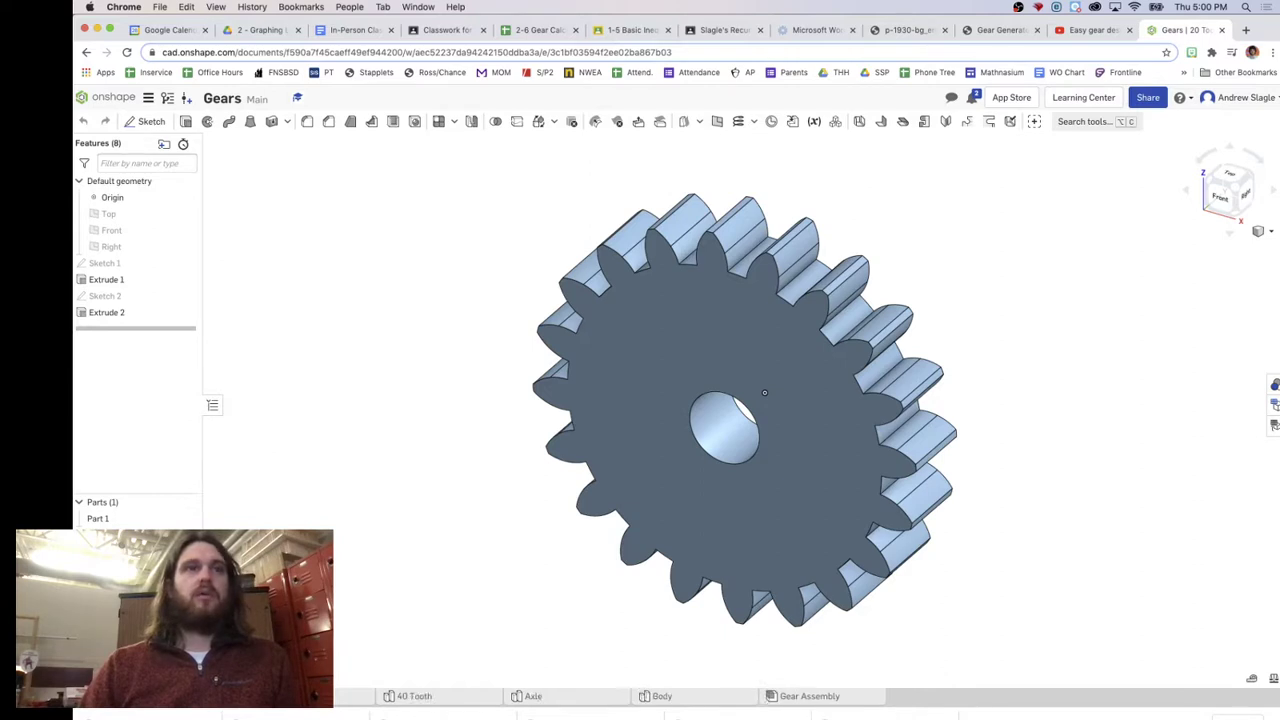
# Create a new Part Studio and start Sketch 1 on the Front plane
pyautogui.click(355, 696)
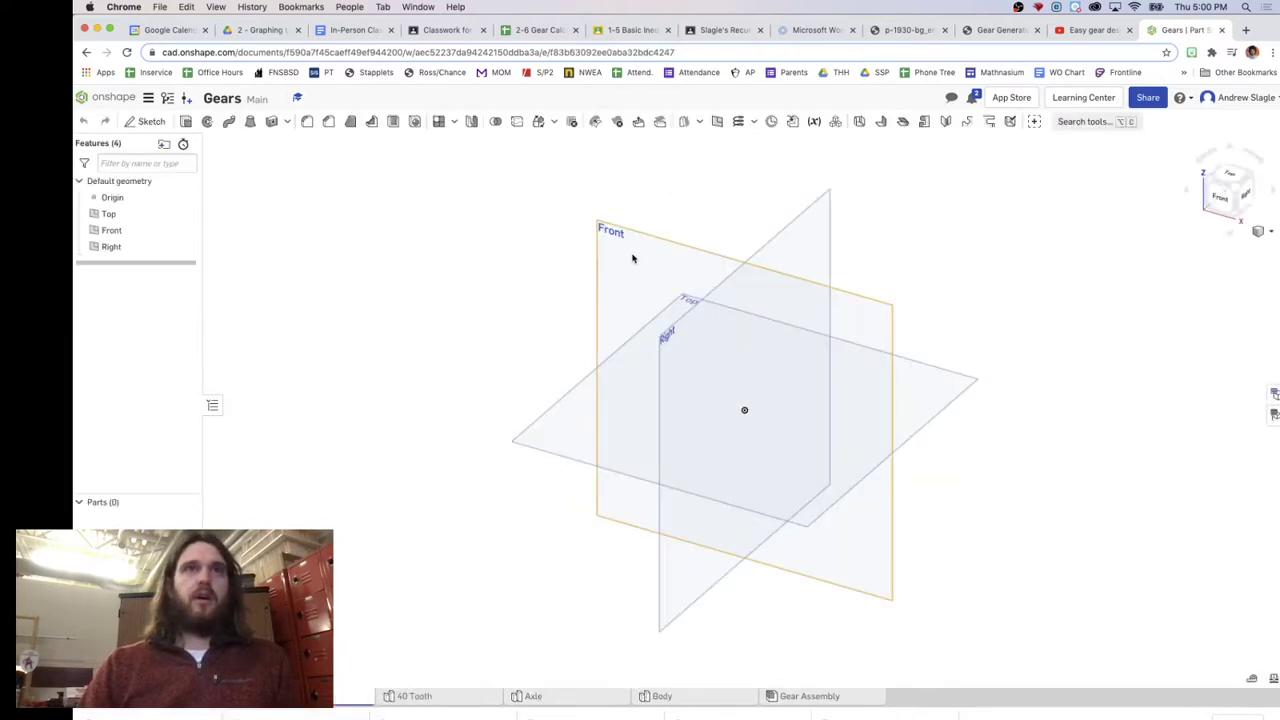
pyautogui.click(651, 263)
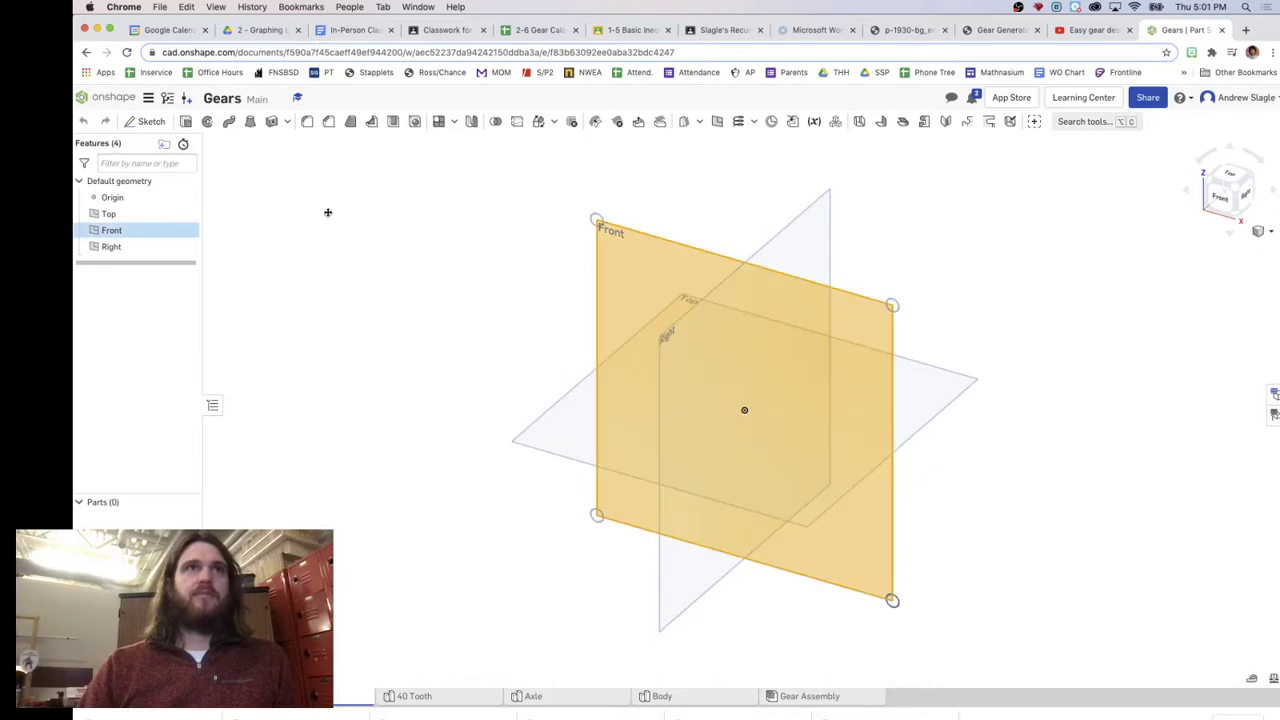
pyautogui.click(143, 121)
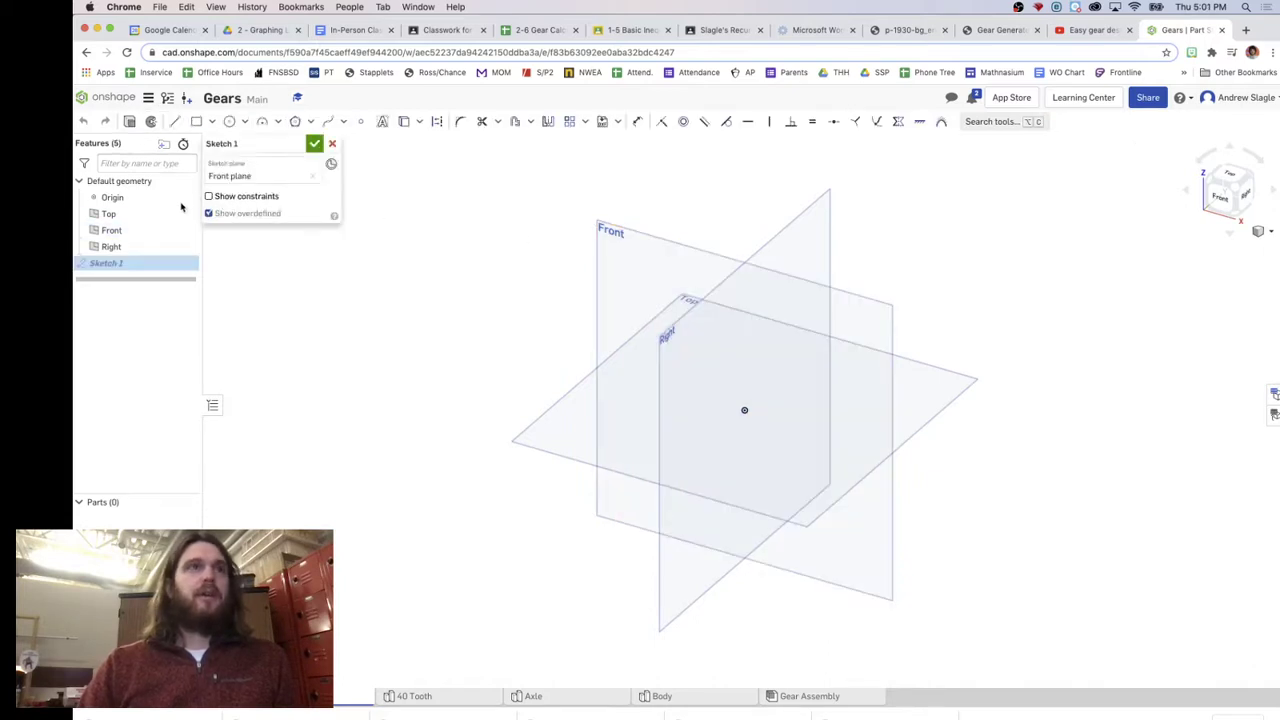
# Hide the Top, Front and Right planes and view the sketch face-on from Front
pyautogui.click(186, 214)
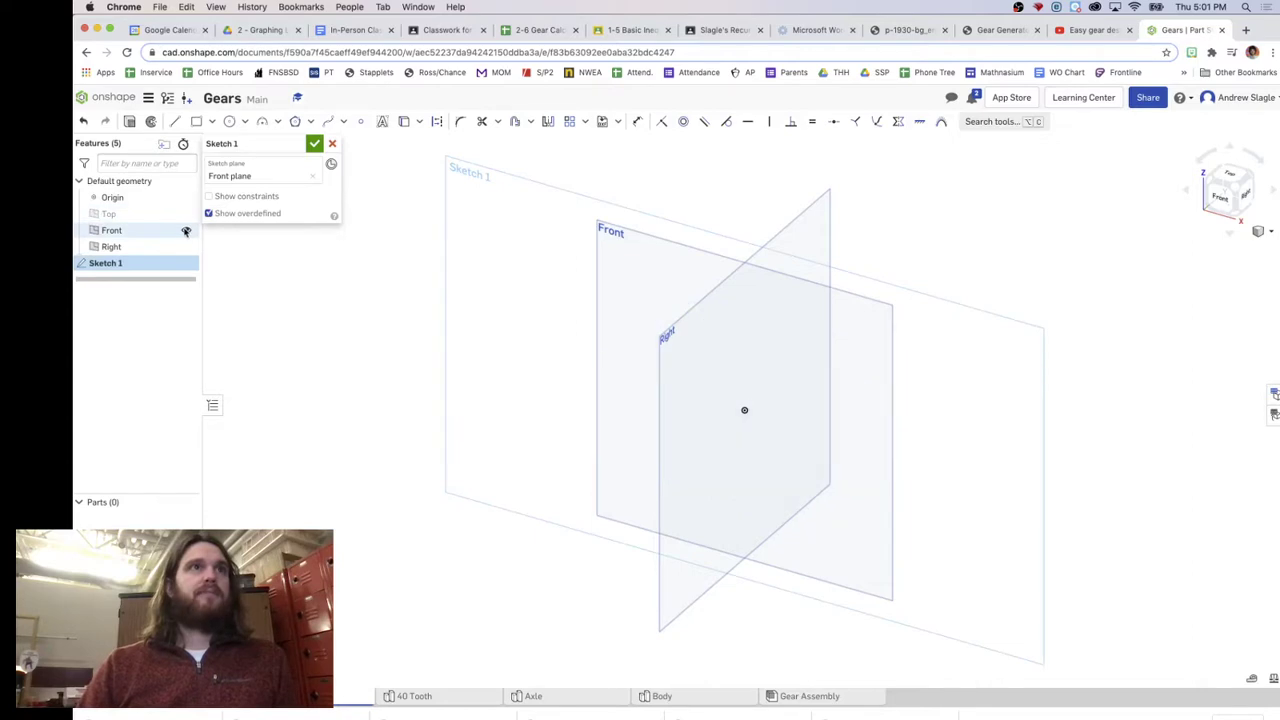
pyautogui.click(186, 230)
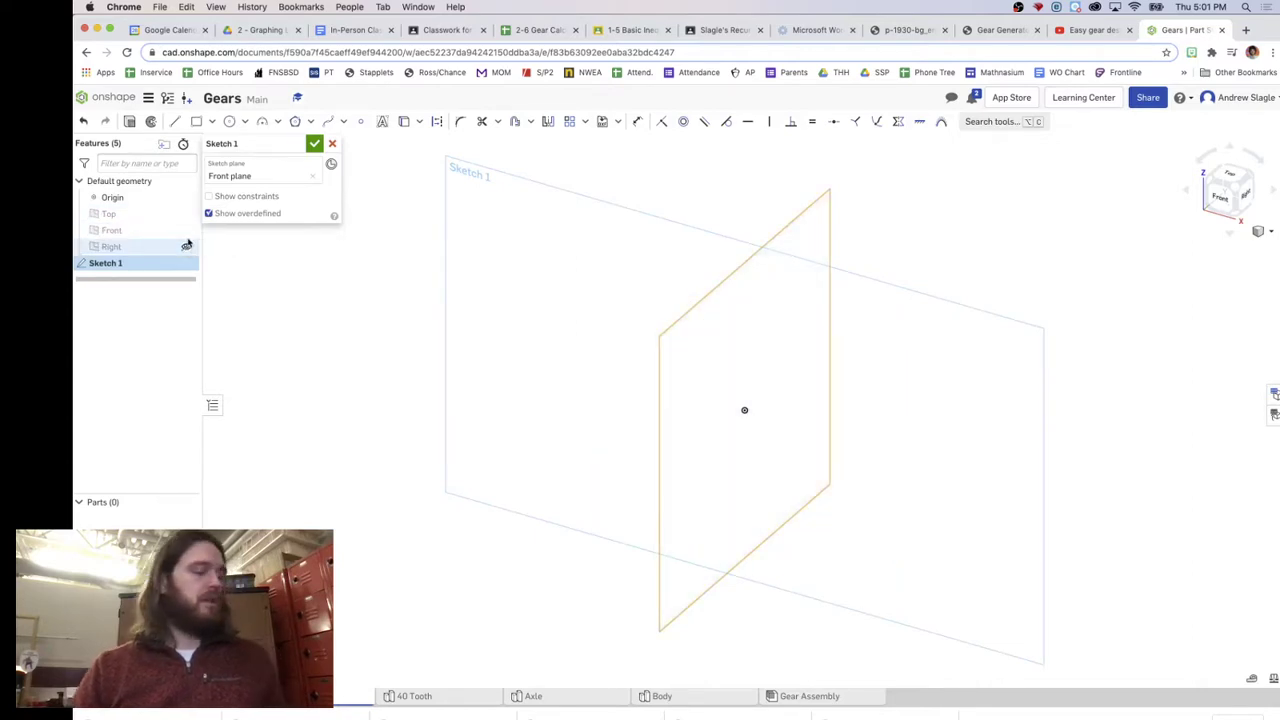
pyautogui.click(186, 245)
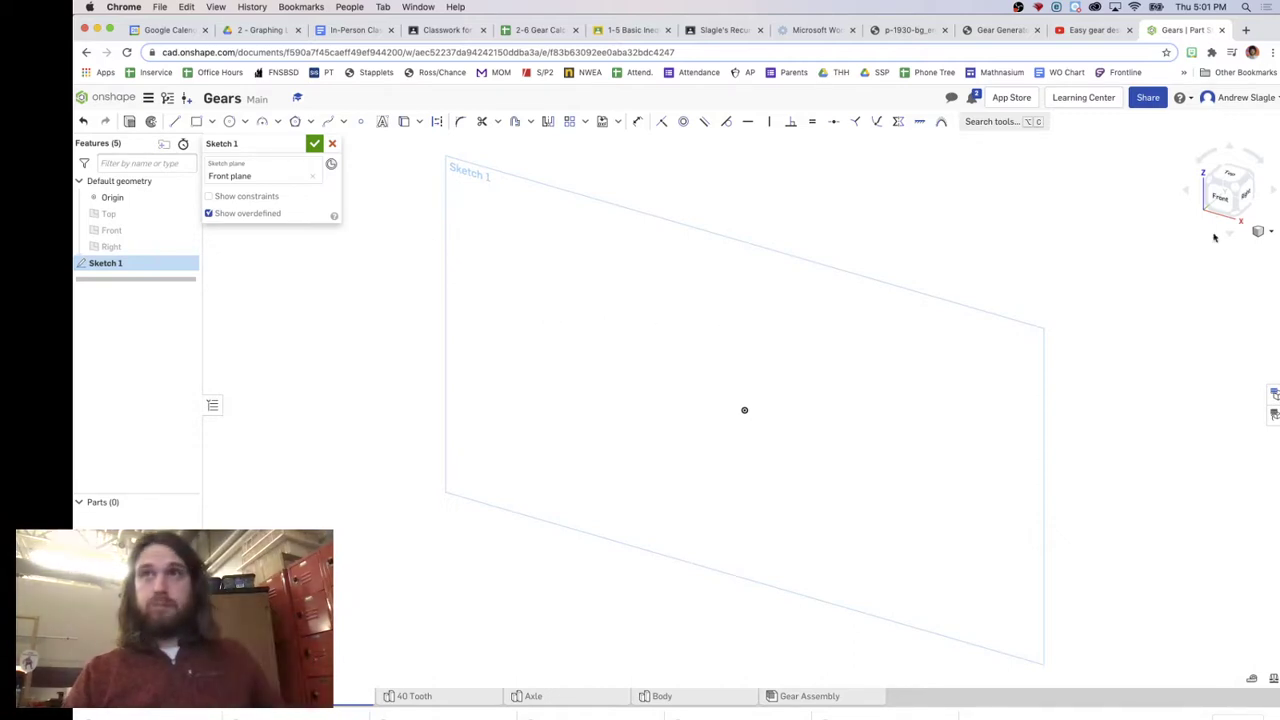
pyautogui.click(1219, 198)
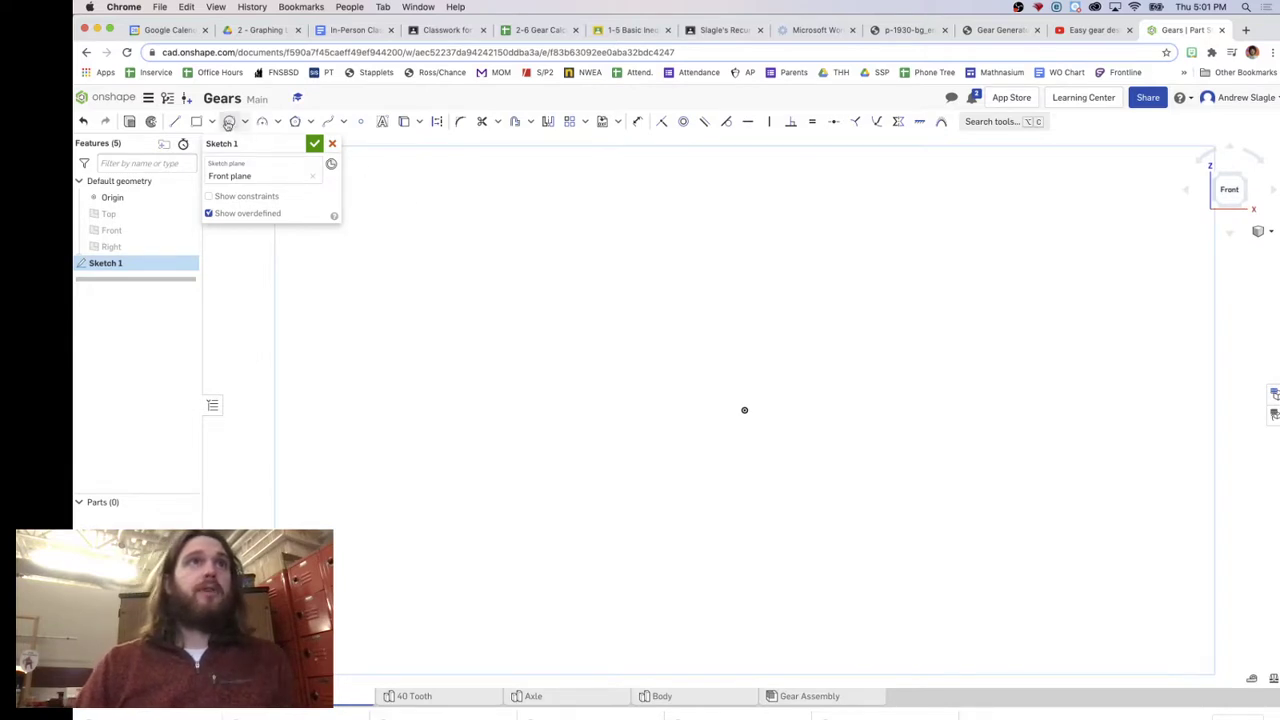
pyautogui.click(229, 122)
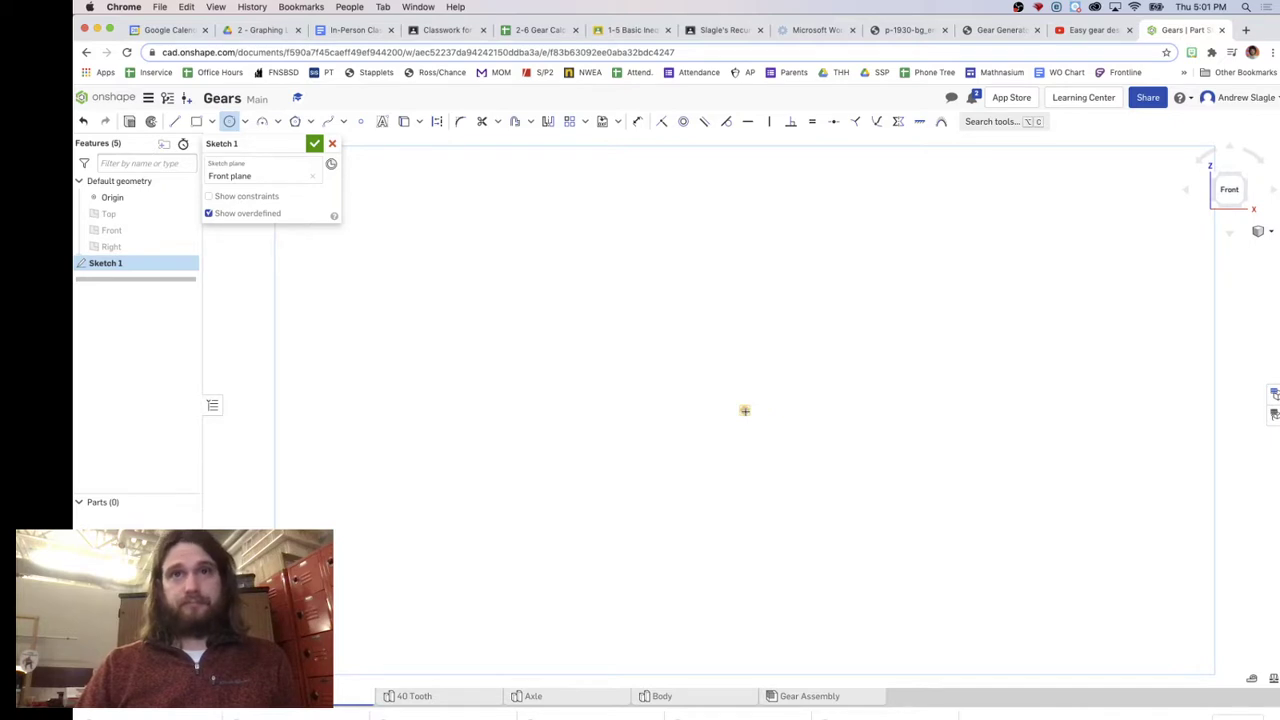
# Sketch a solid circle at the origin and two larger construction circles sharing its centre
pyautogui.click(744, 410)
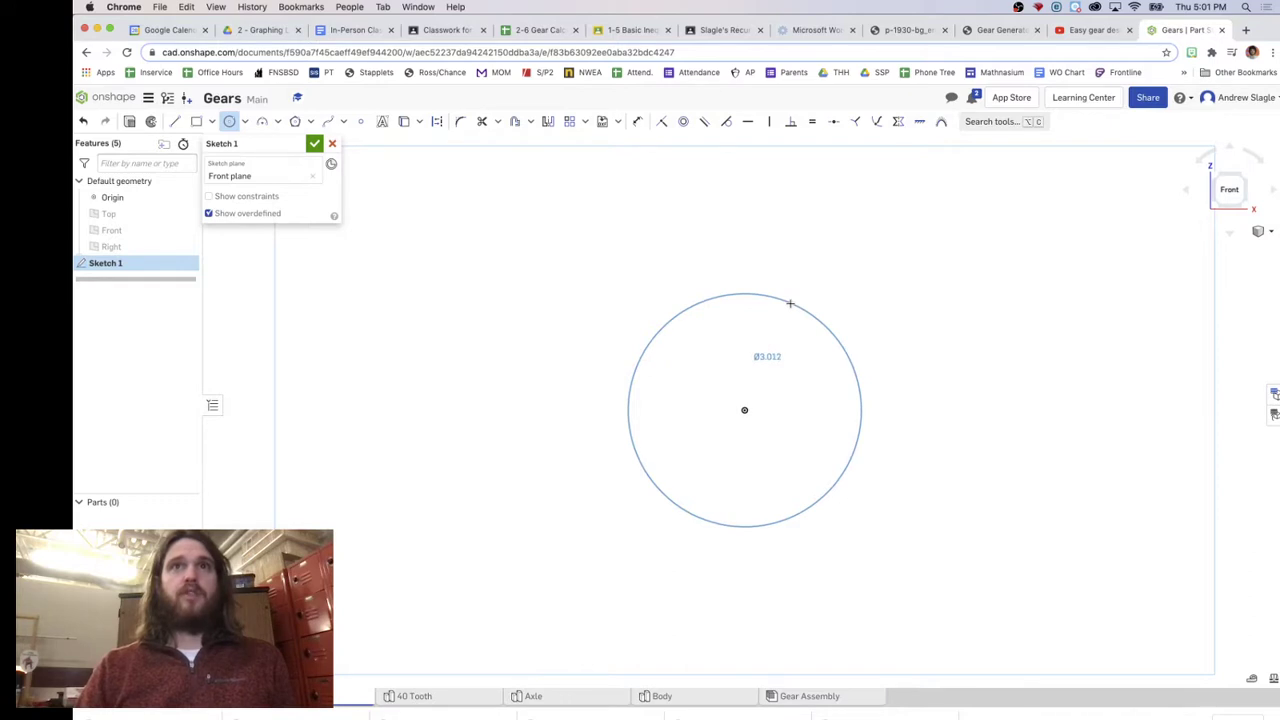
pyautogui.click(790, 303)
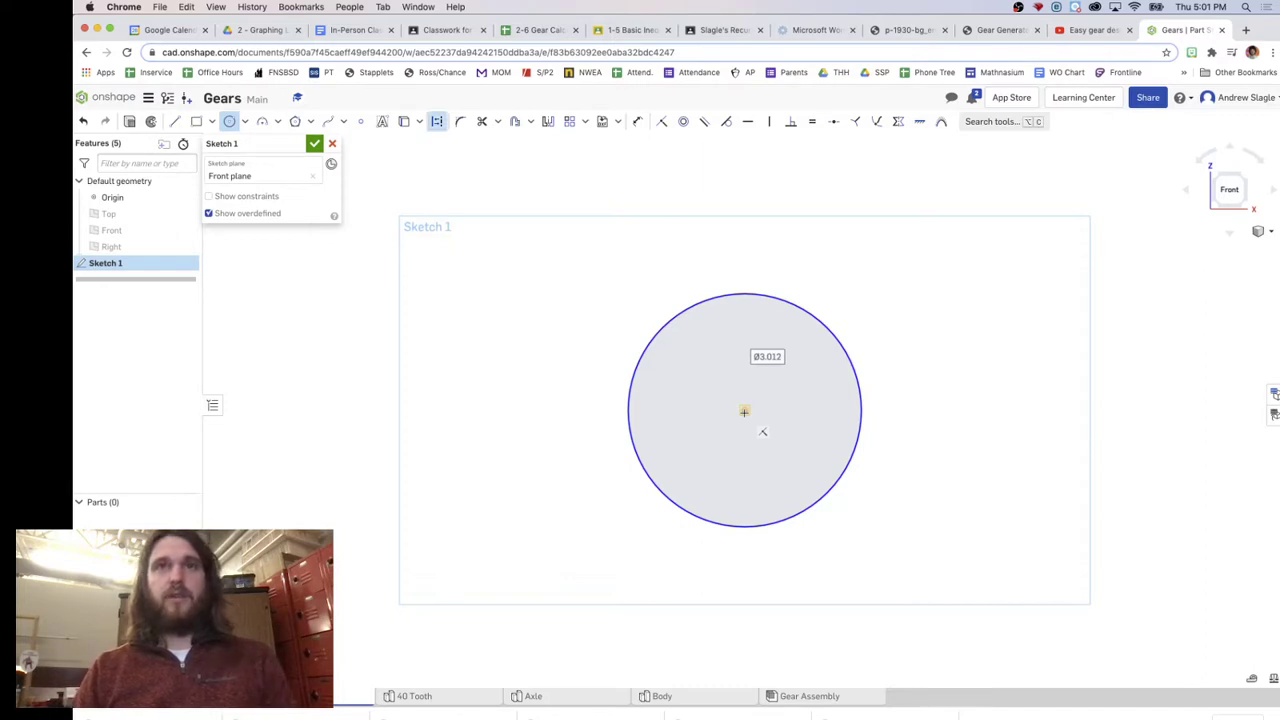
pyautogui.click(744, 411)
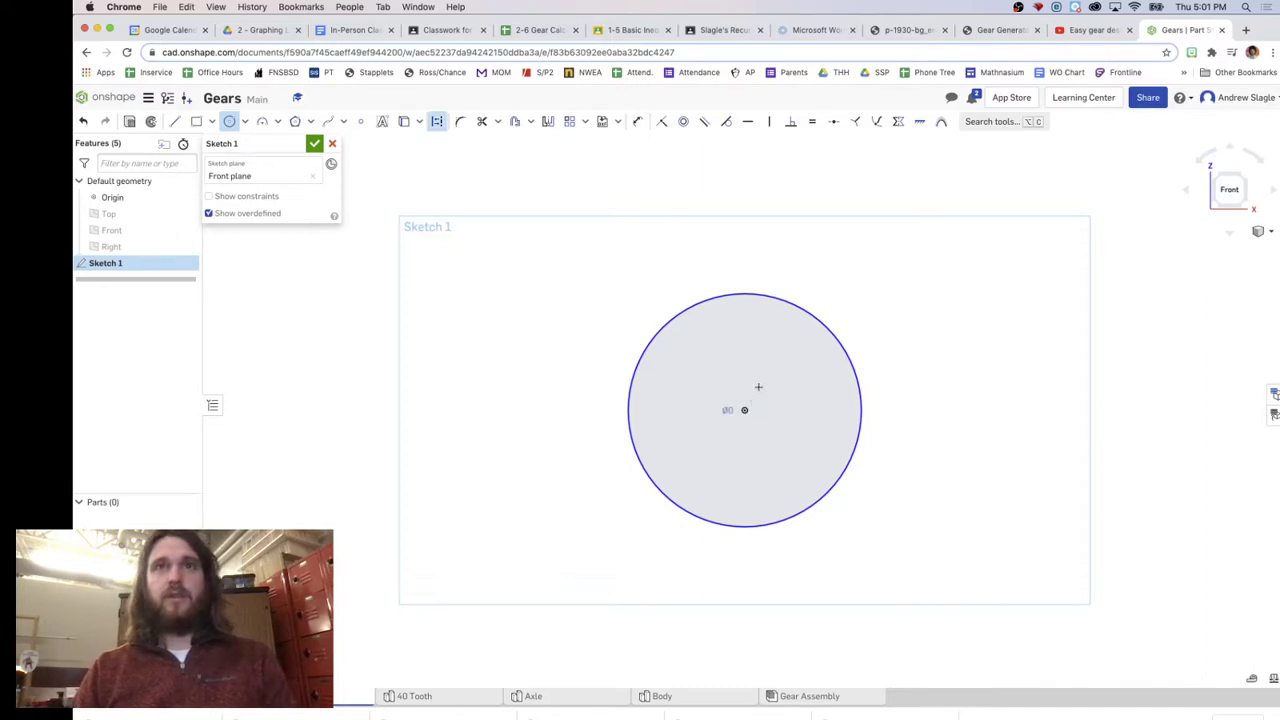
pyautogui.click(808, 289)
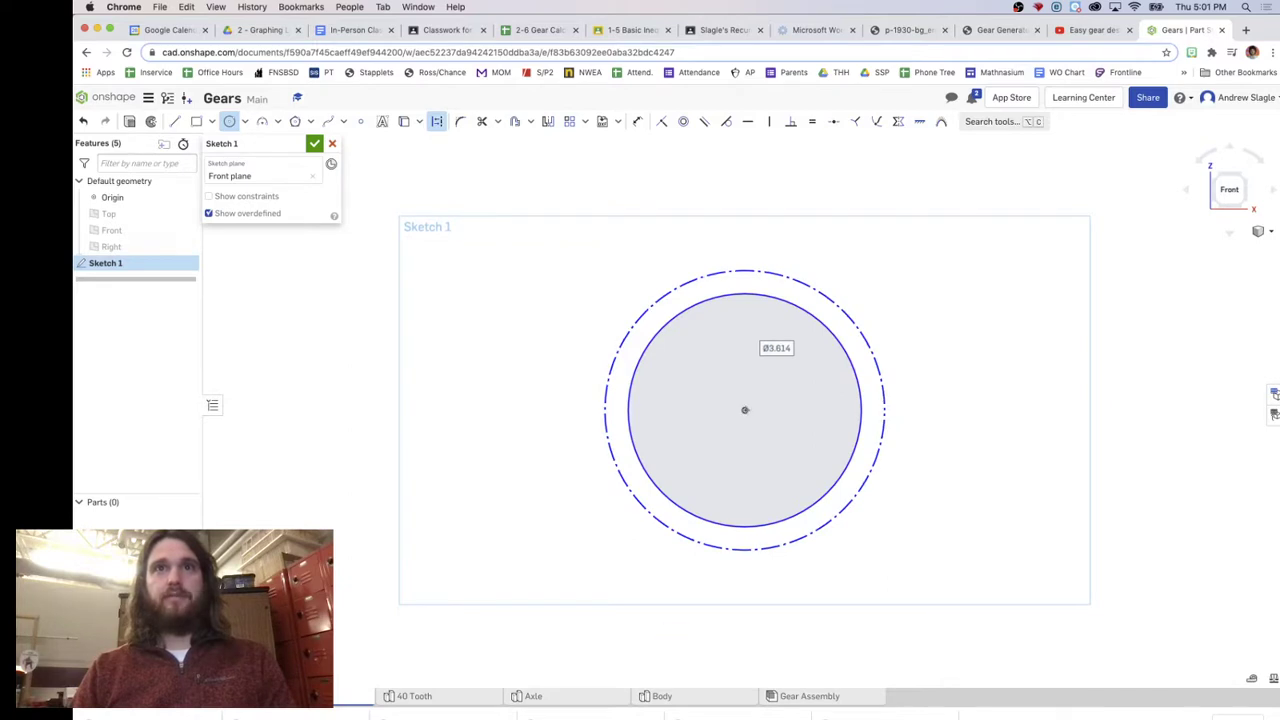
pyautogui.click(744, 410)
pyautogui.click(820, 268)
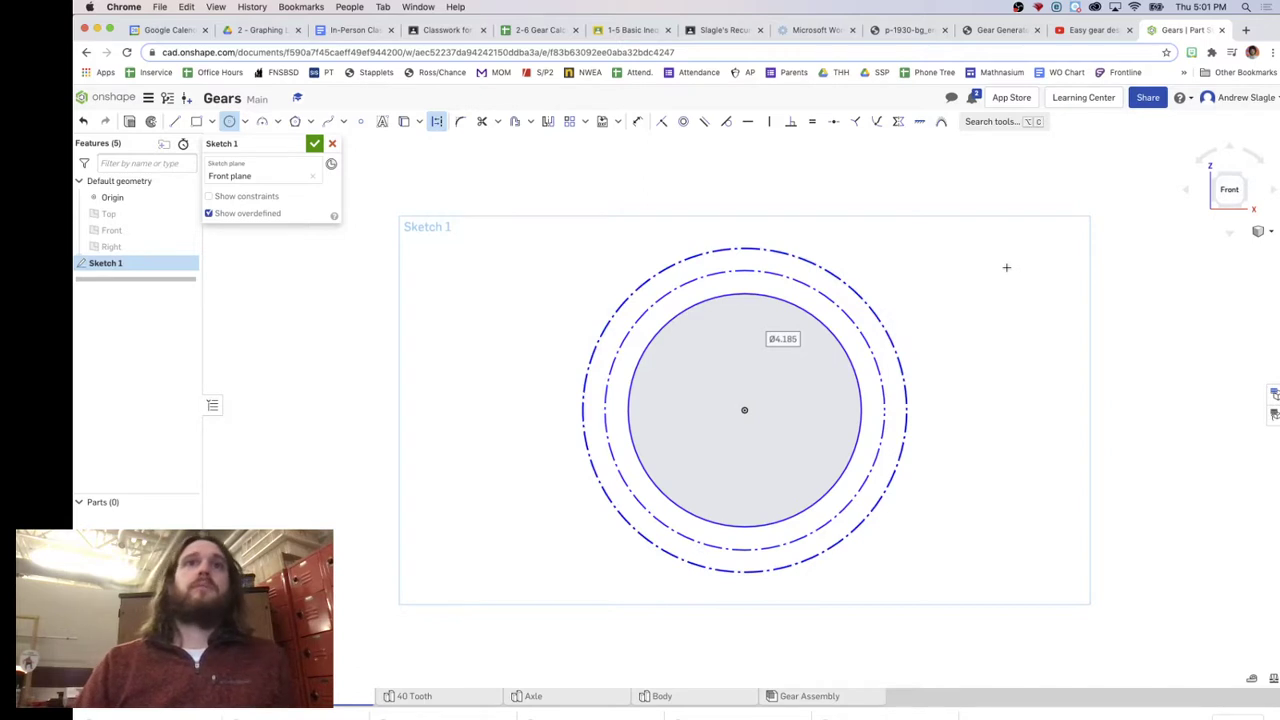
pyautogui.click(538, 31)
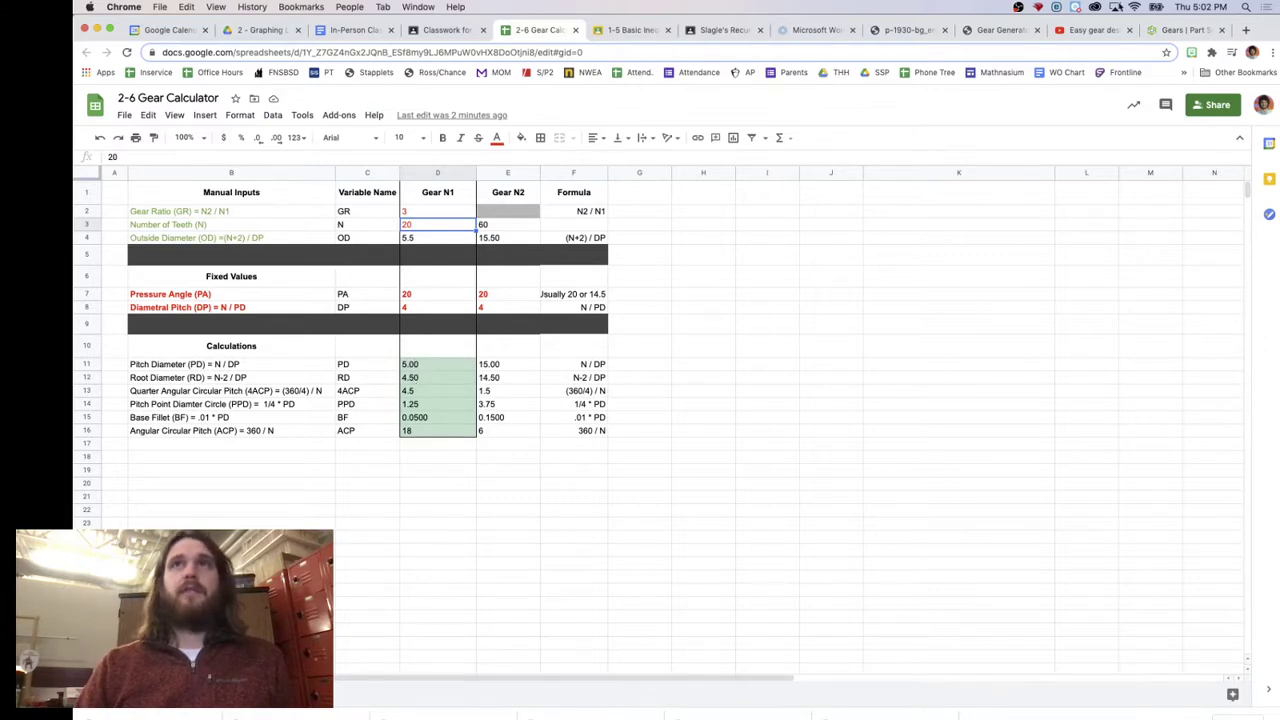
pyautogui.click(1174, 31)
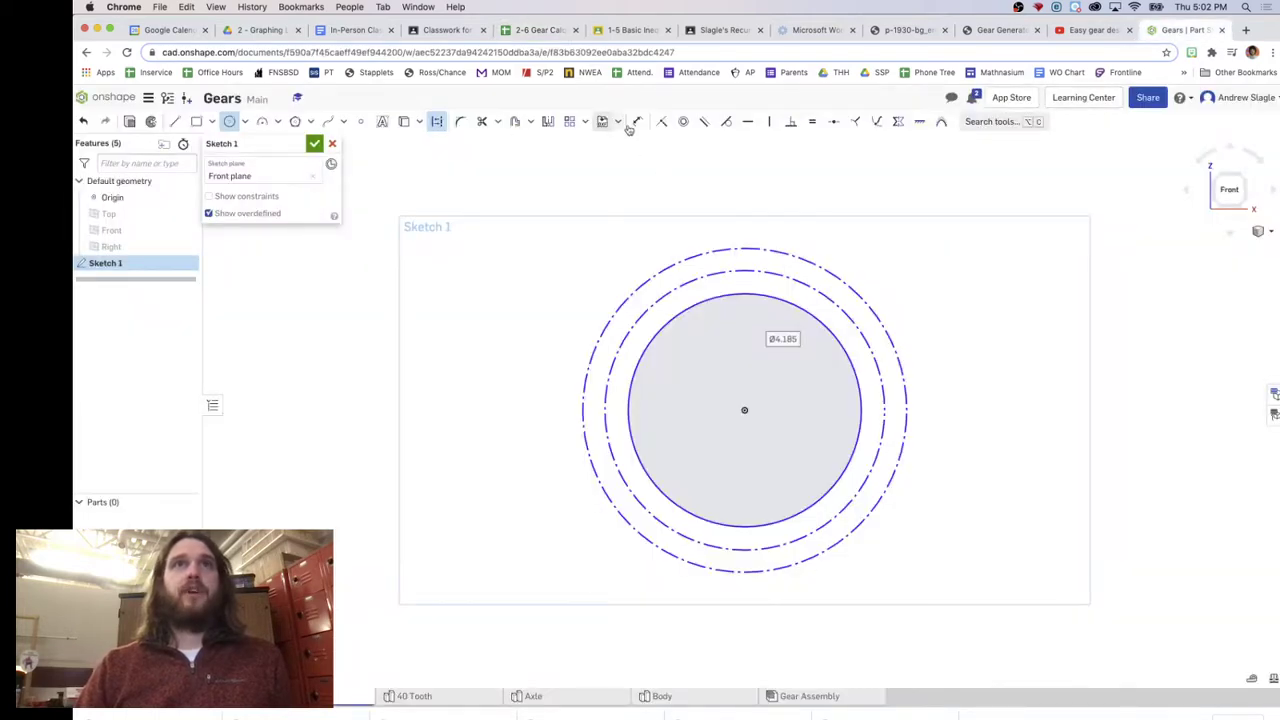
# Dimension the outer circle to 5.5 and the middle pitch circle to 5
pyautogui.press('d')
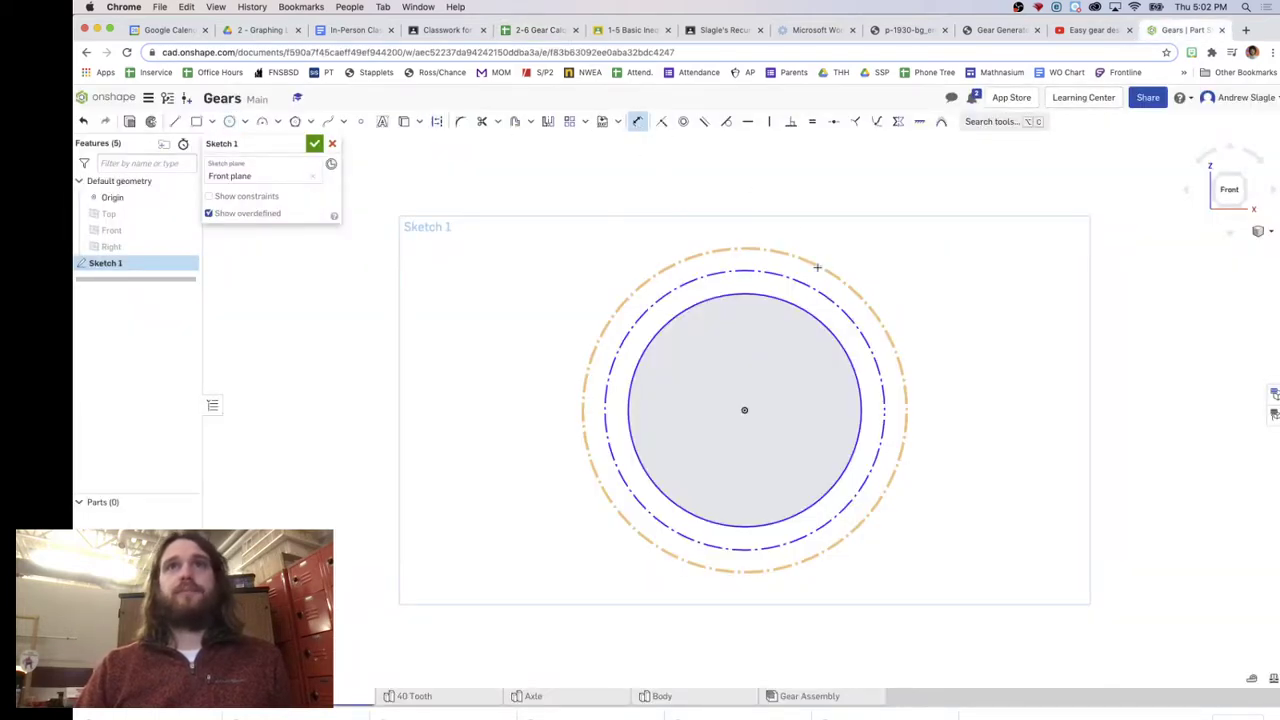
pyautogui.click(822, 266)
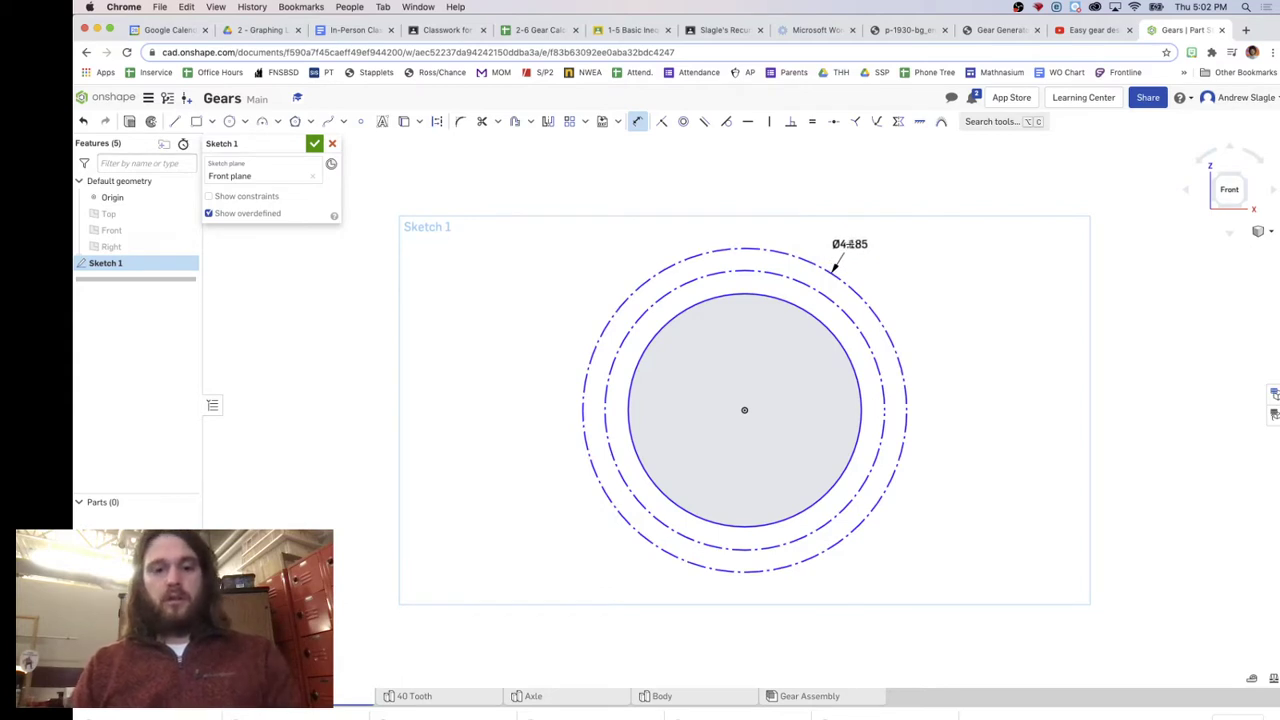
pyautogui.click(849, 244)
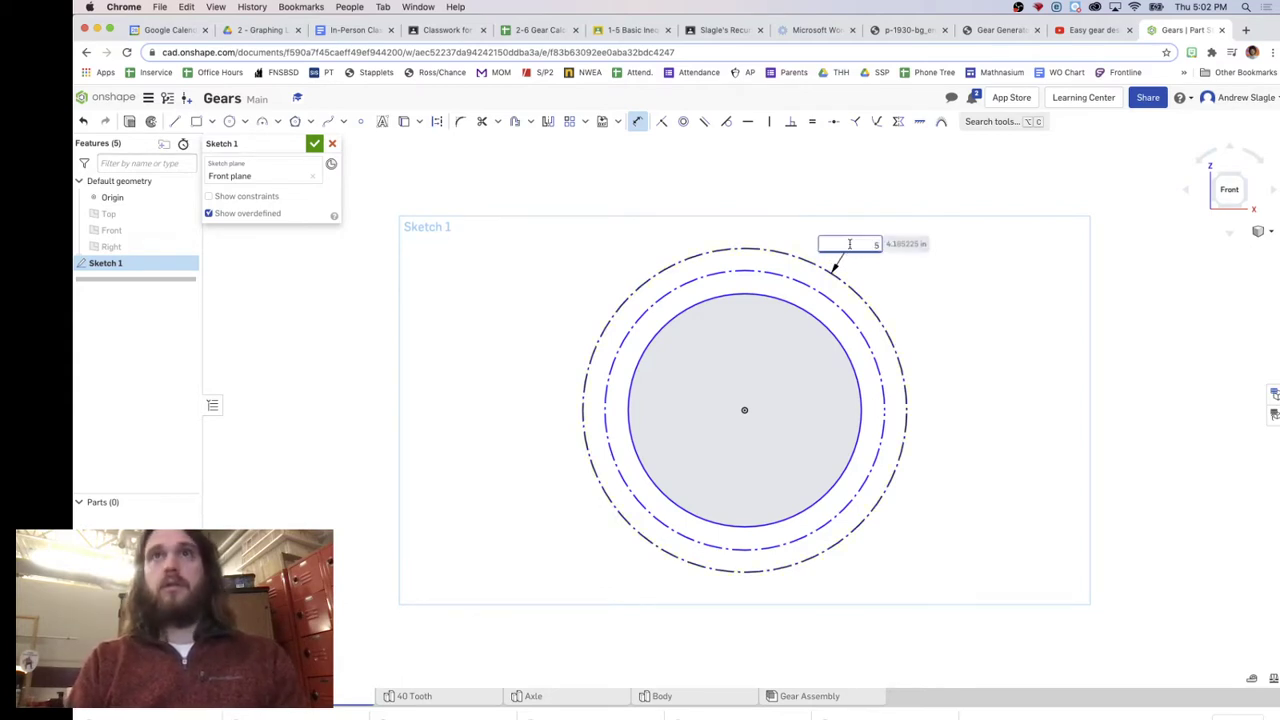
pyautogui.write('5.5')
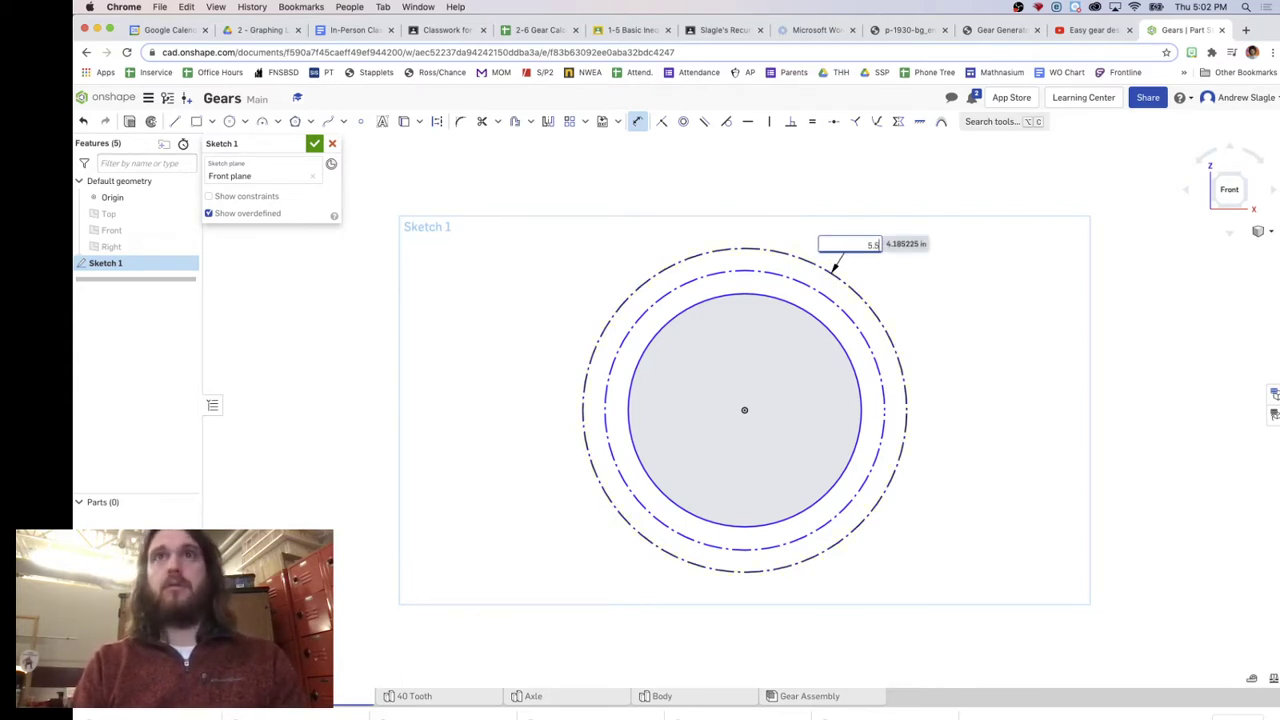
pyautogui.press('Return')
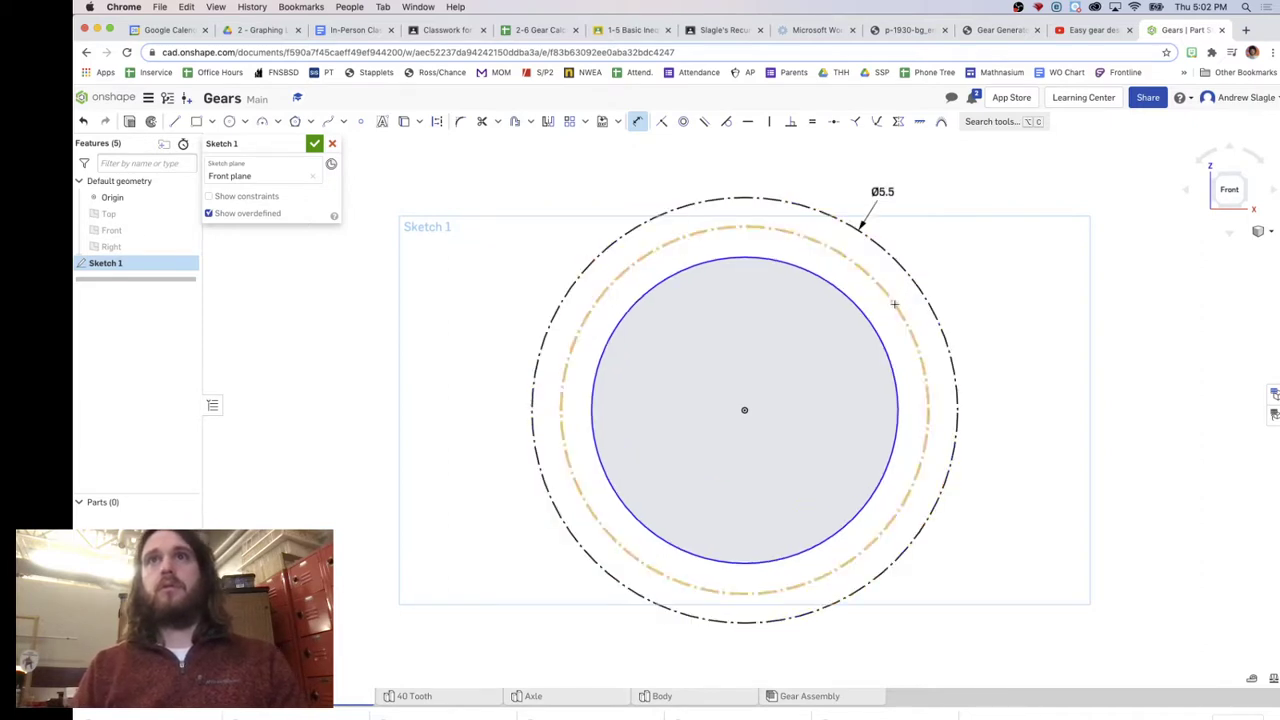
pyautogui.click(921, 281)
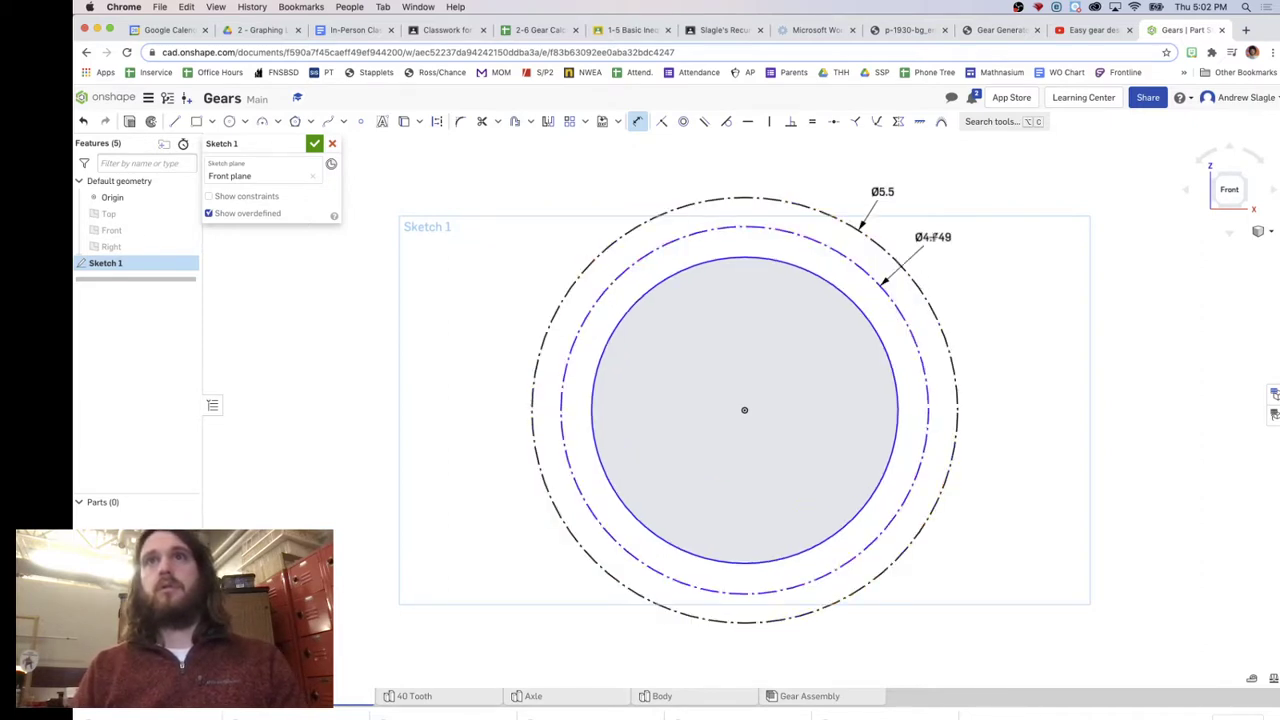
pyautogui.click(933, 240)
pyautogui.write('5')
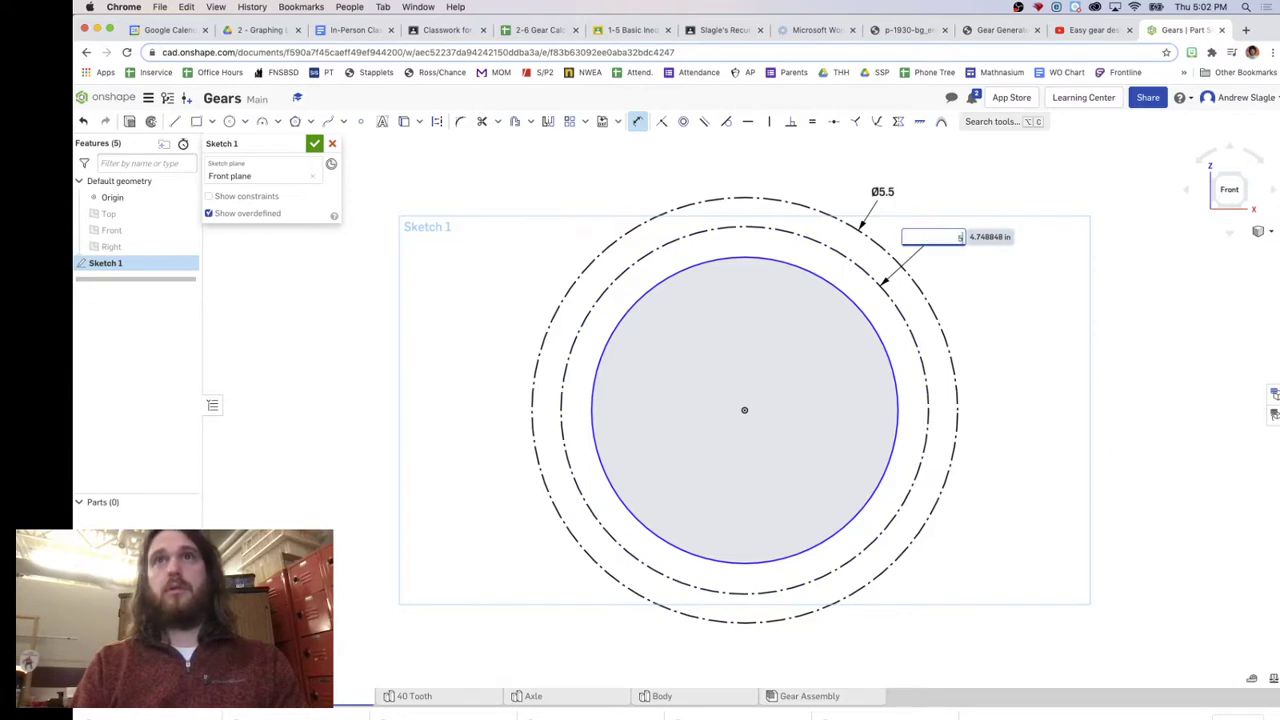
pyautogui.press('Return')
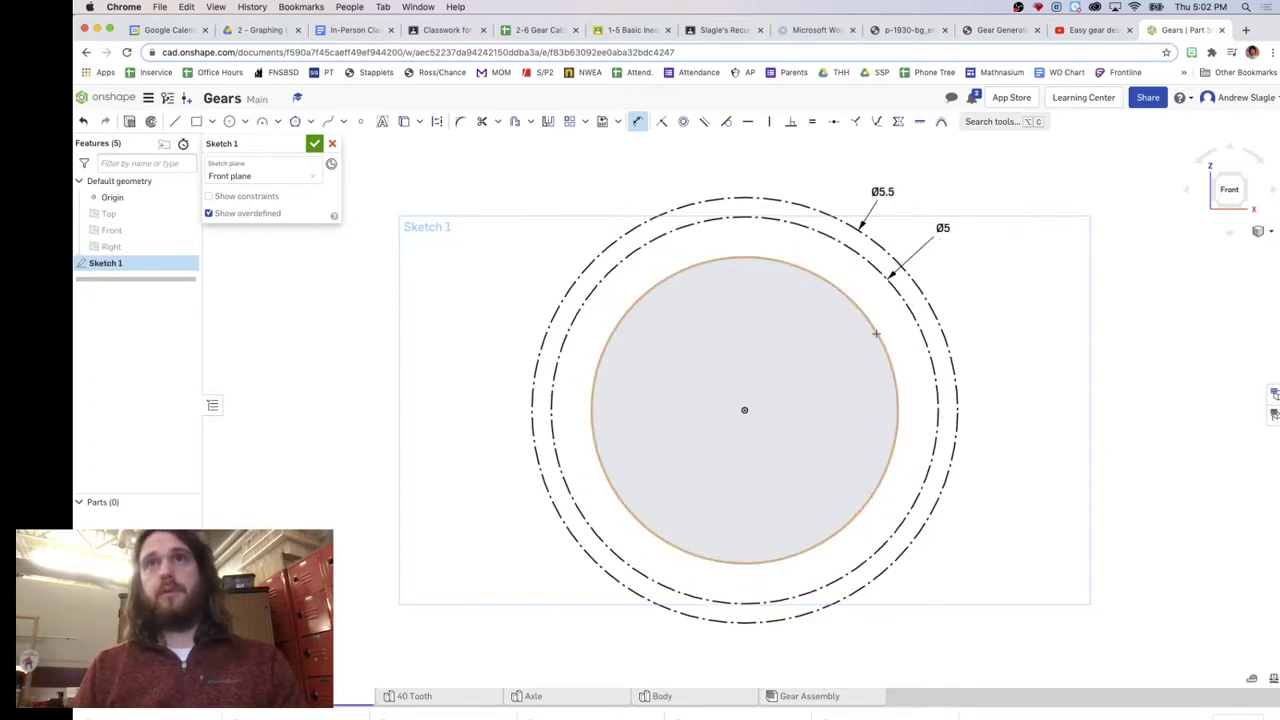
# Dimension the inner root circle to 4.5
pyautogui.click(878, 330)
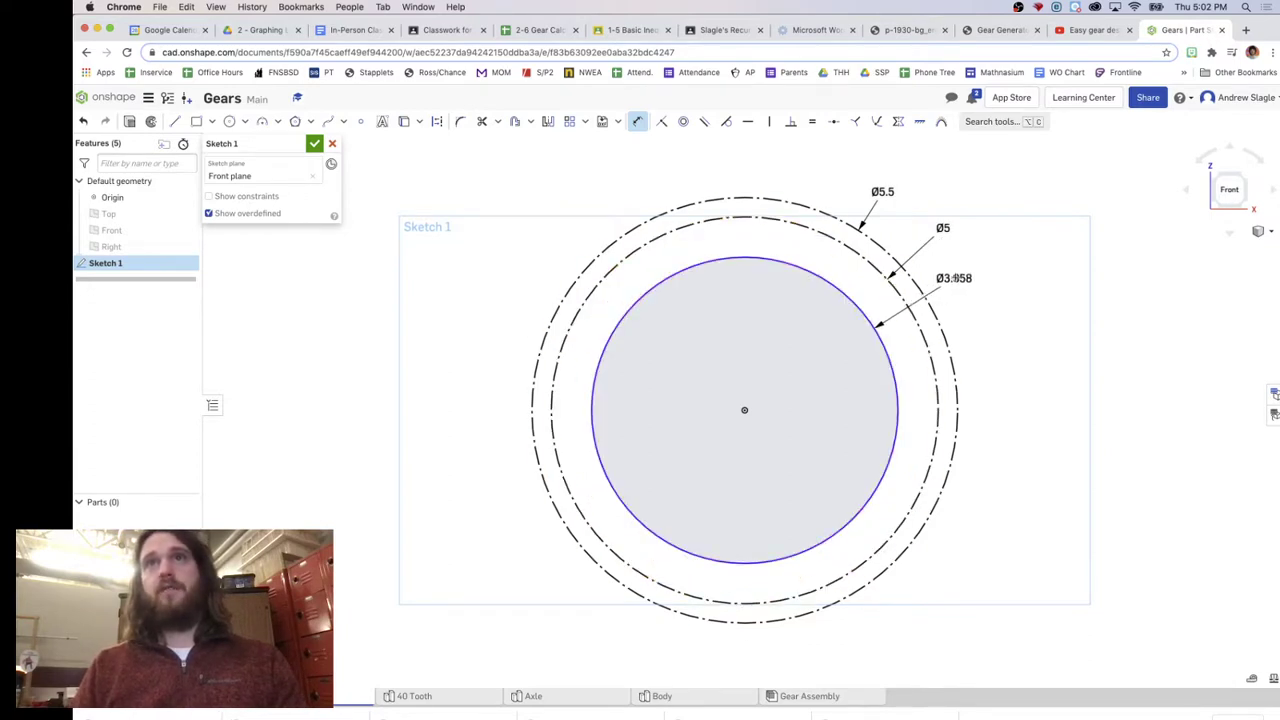
pyautogui.click(950, 278)
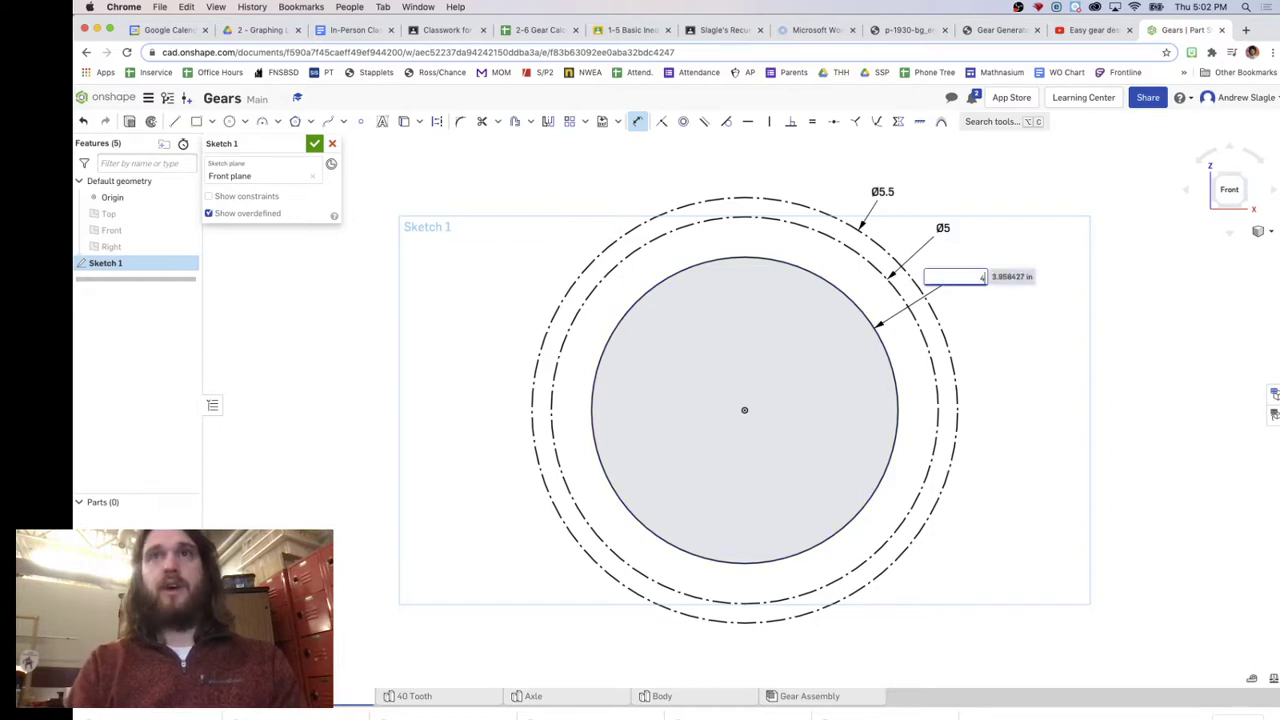
pyautogui.write('4.5')
pyautogui.press('Return')
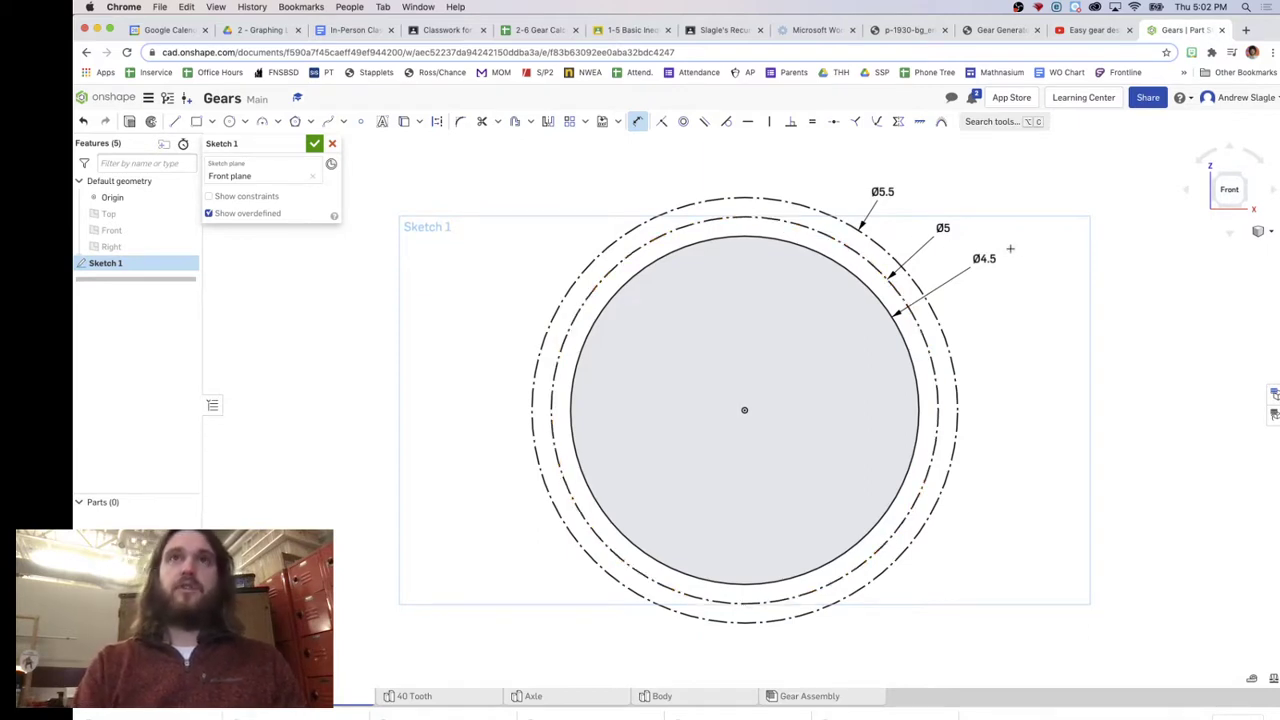
pyautogui.press('l')
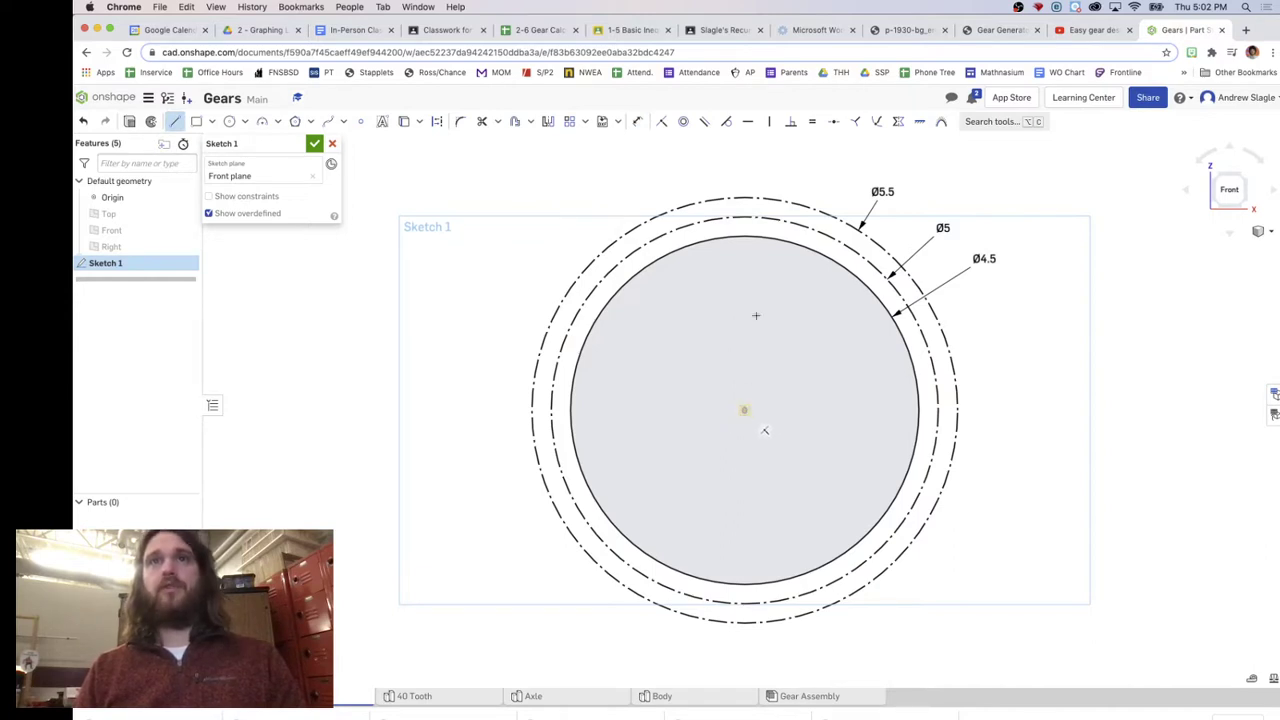
# Draw a vertical construction line straight up from the circles' centre
pyautogui.click(744, 410)
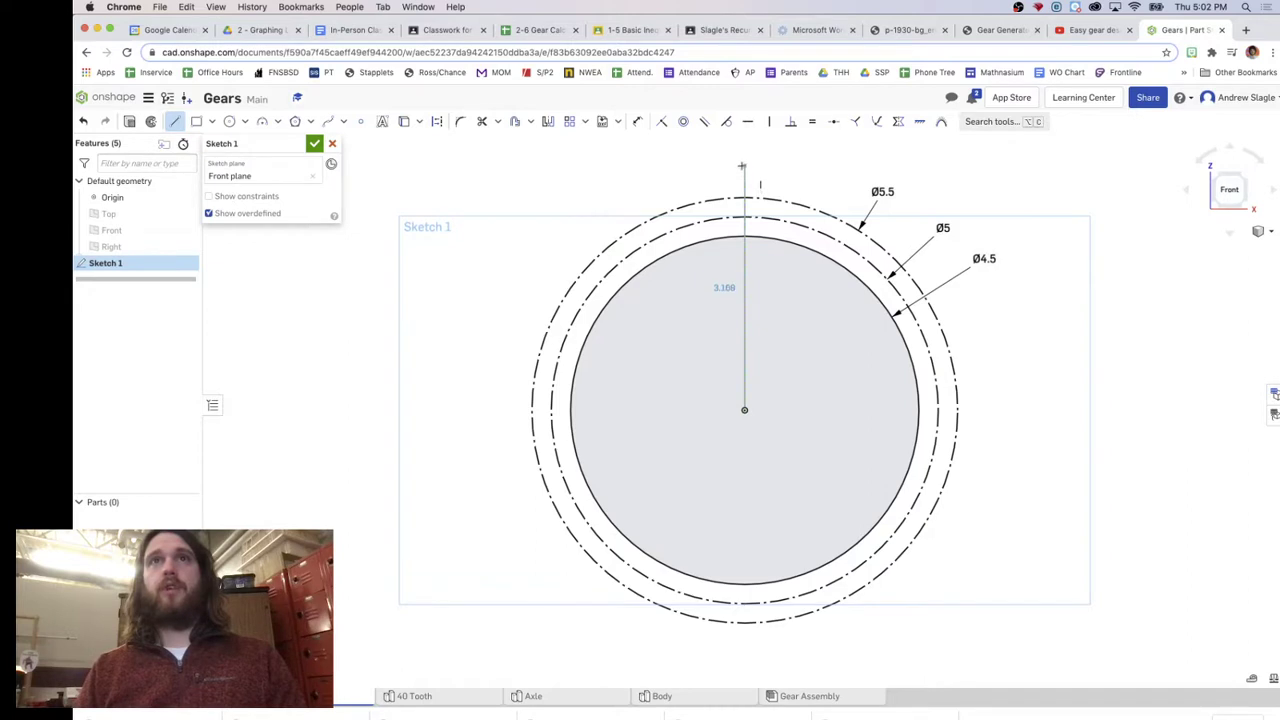
pyautogui.press('Escape')
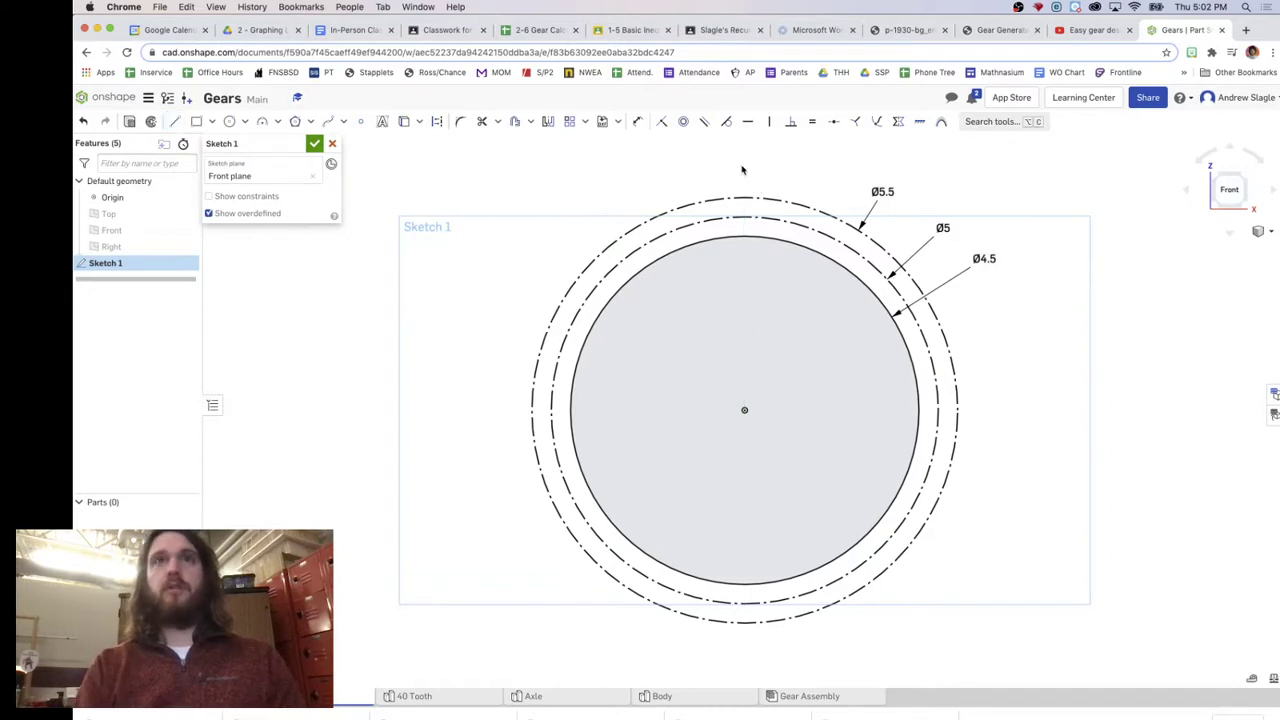
pyautogui.press('l')
pyautogui.press('q')
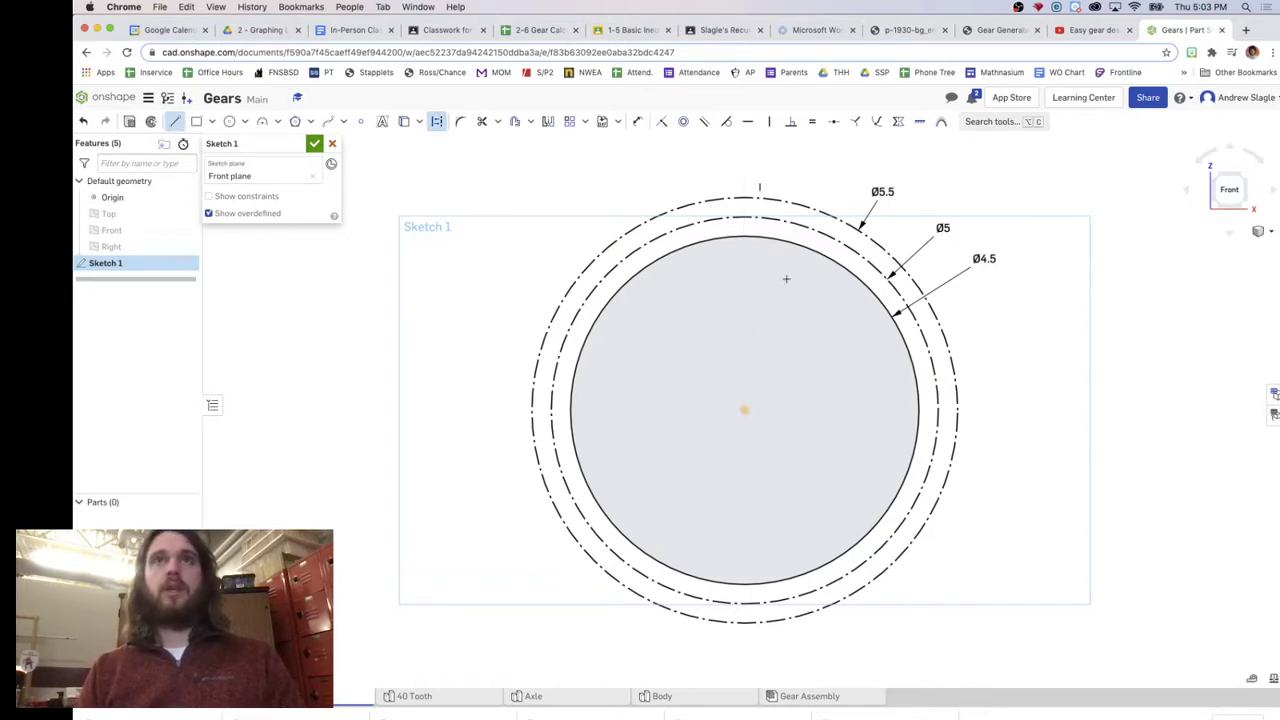
pyautogui.click(744, 410)
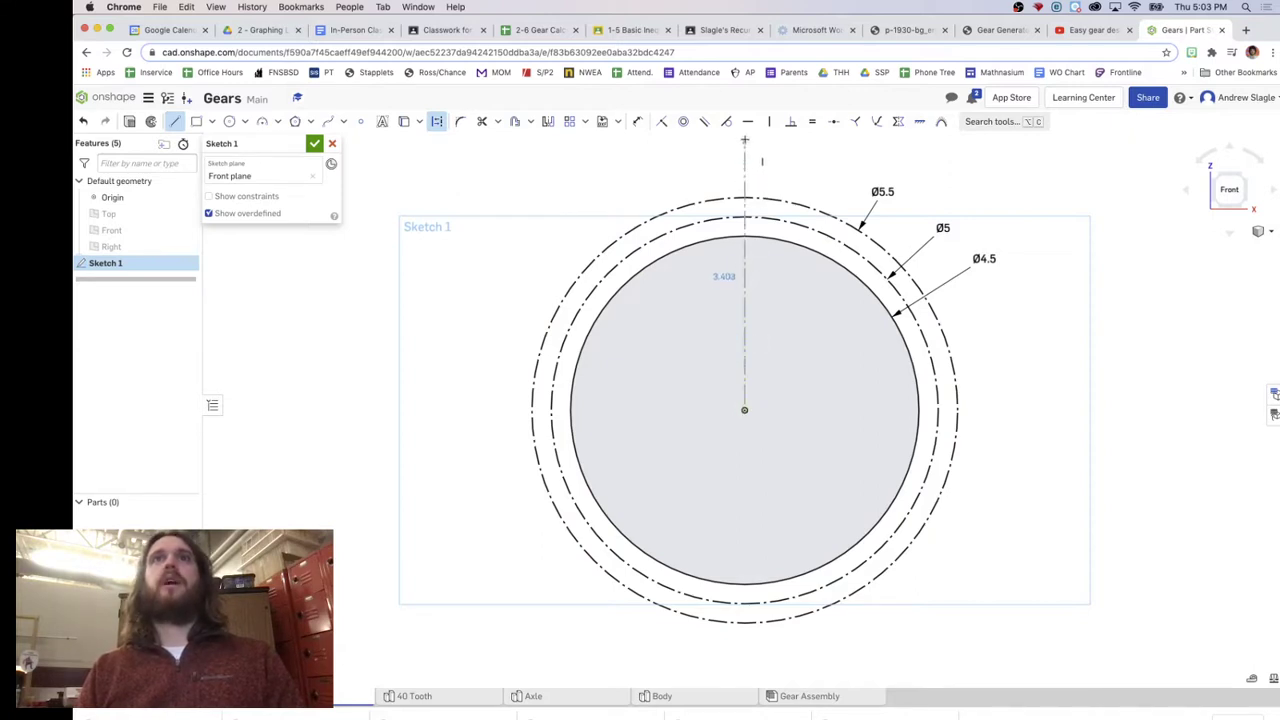
pyautogui.click(744, 138)
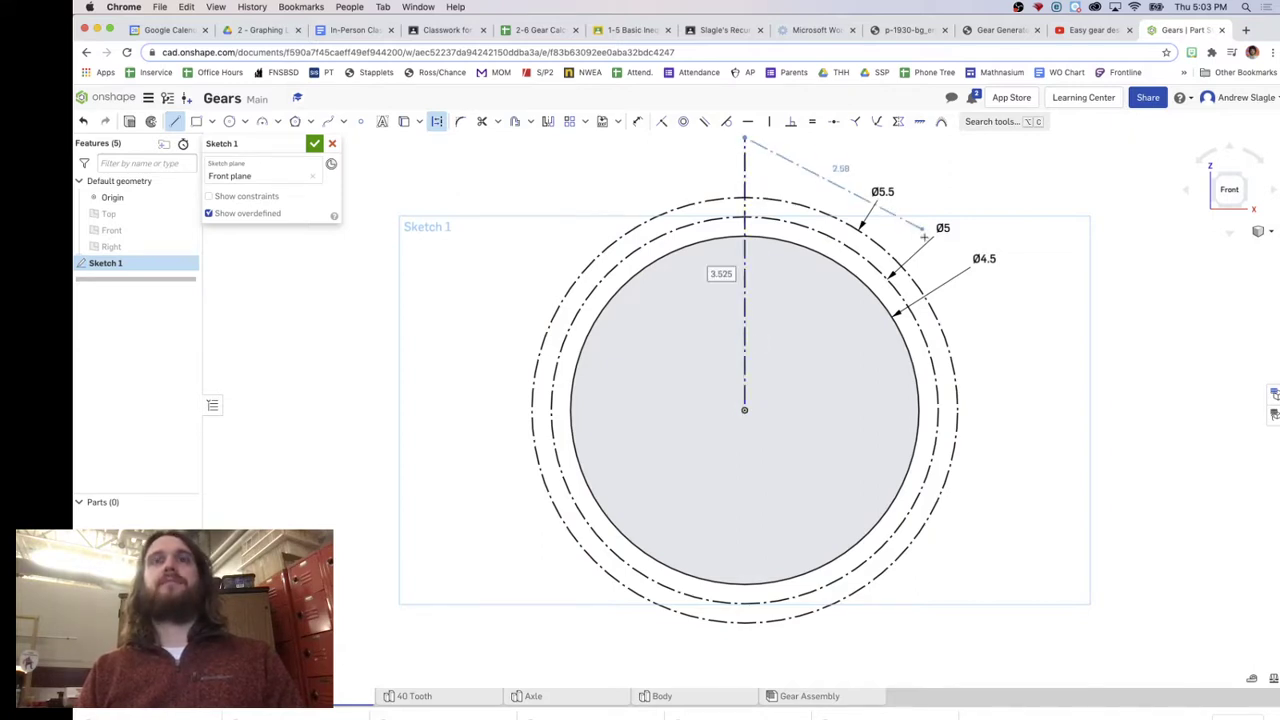
pyautogui.press('Escape')
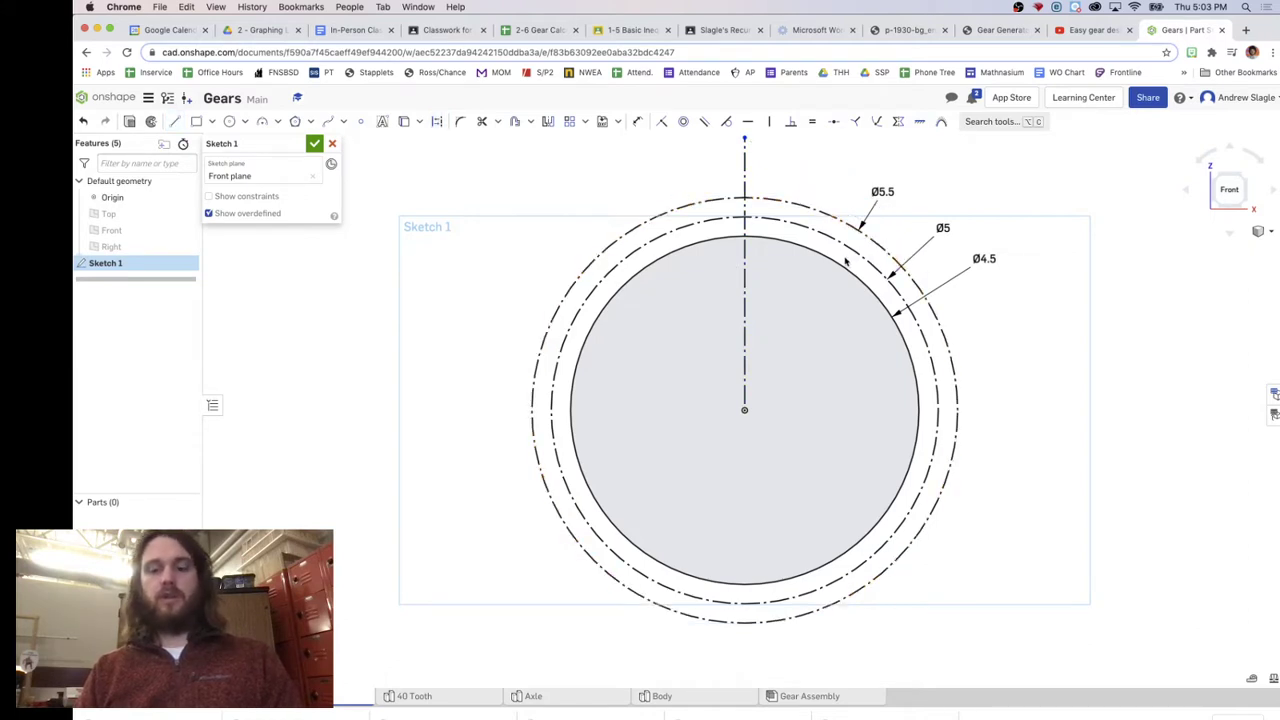
# Draw a second line from the centre angled up-left and convert it to construction geometry
pyautogui.press('l')
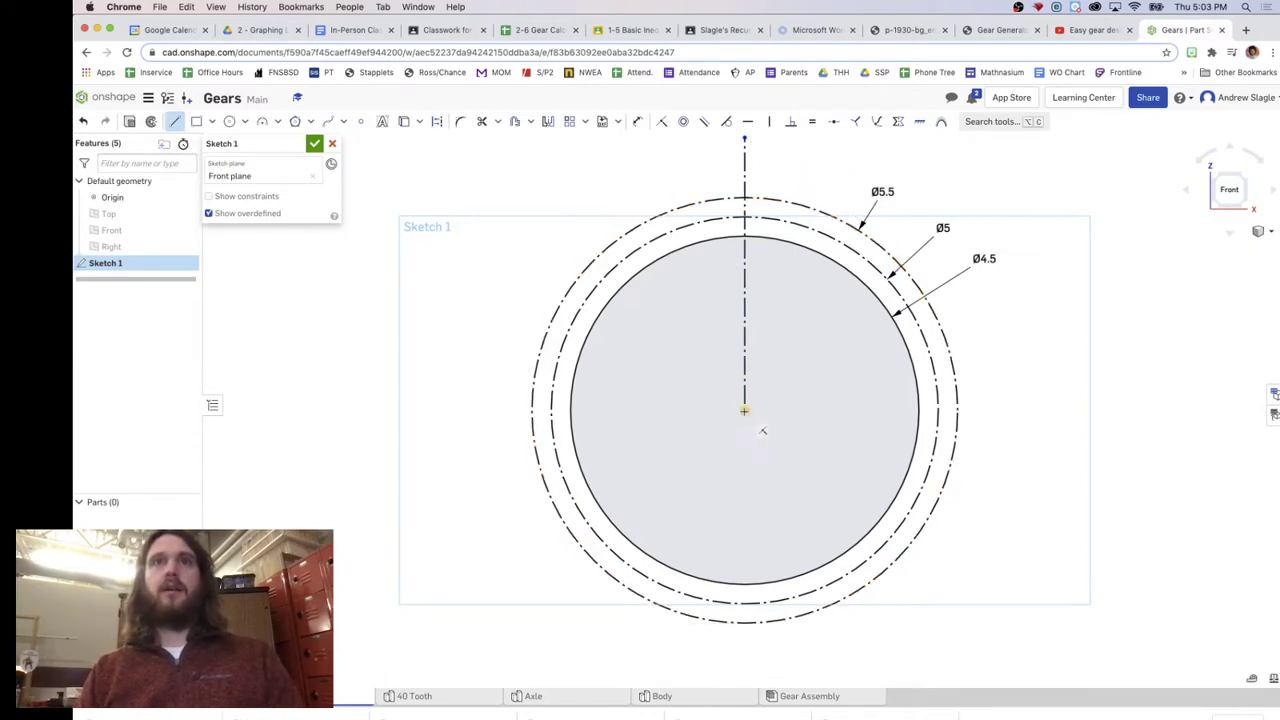
pyautogui.click(744, 409)
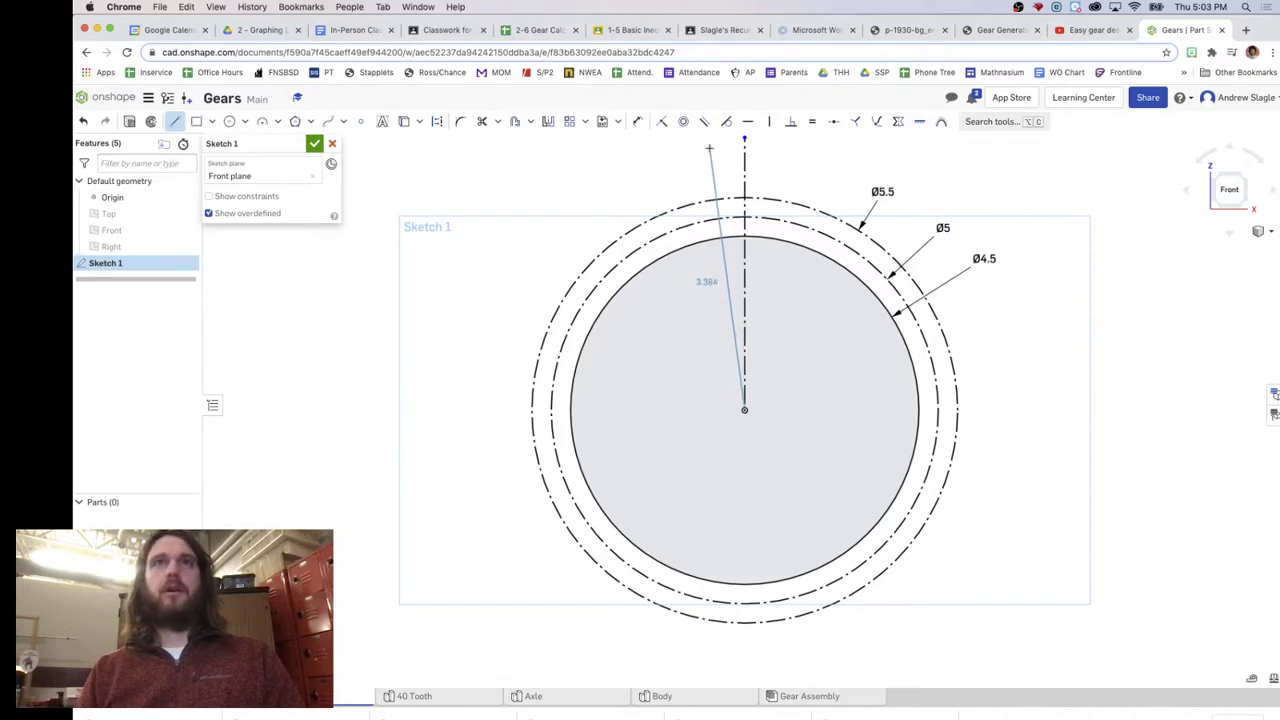
pyautogui.click(697, 138)
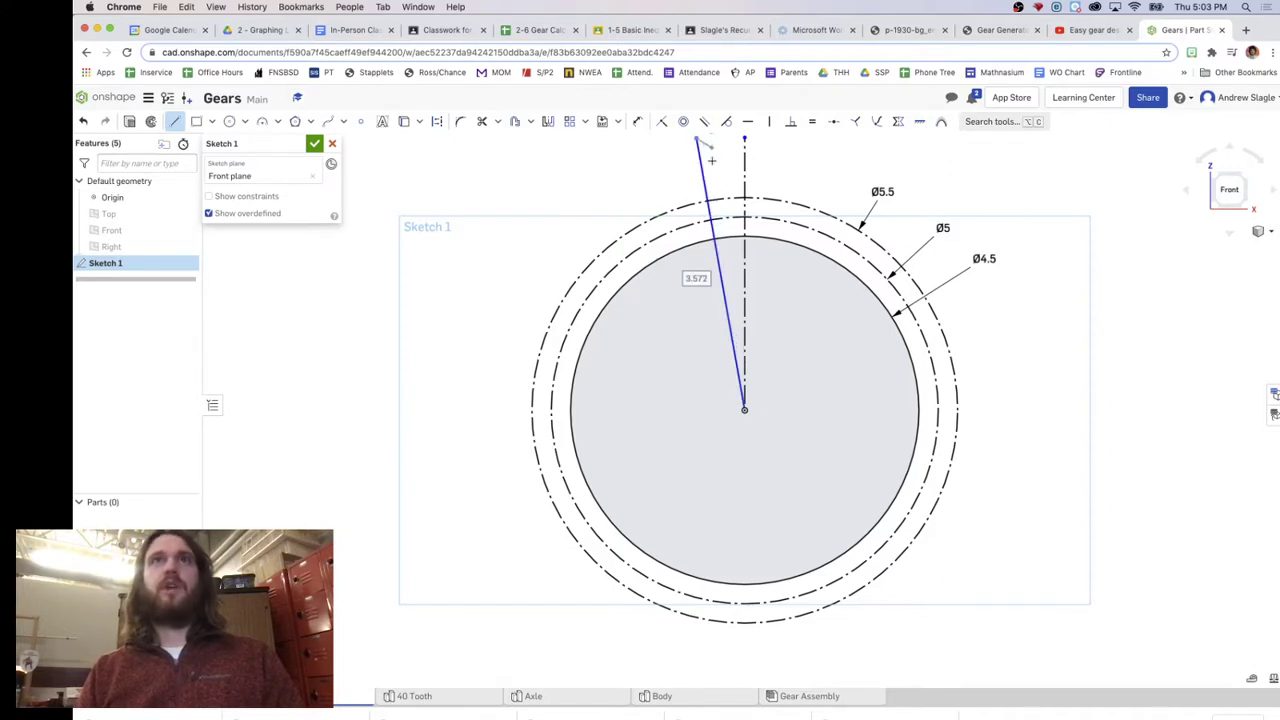
pyautogui.press('Escape')
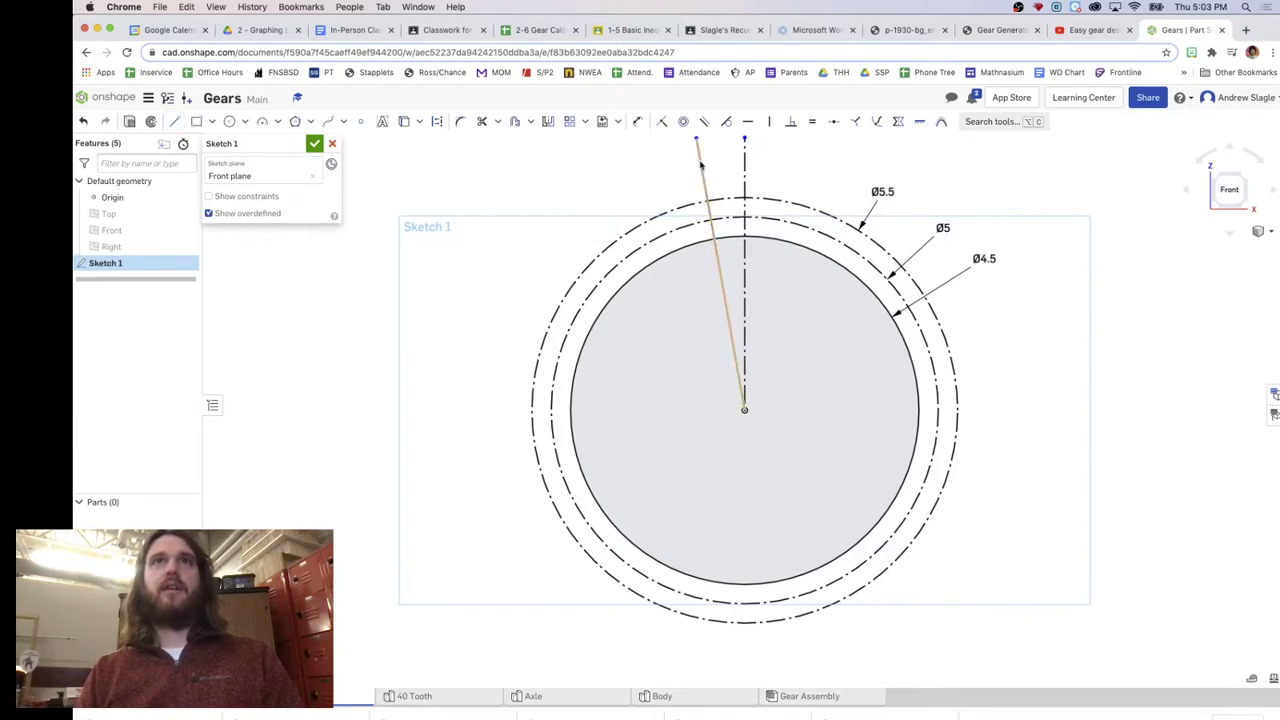
pyautogui.rightClick(704, 164)
pyautogui.click(726, 215)
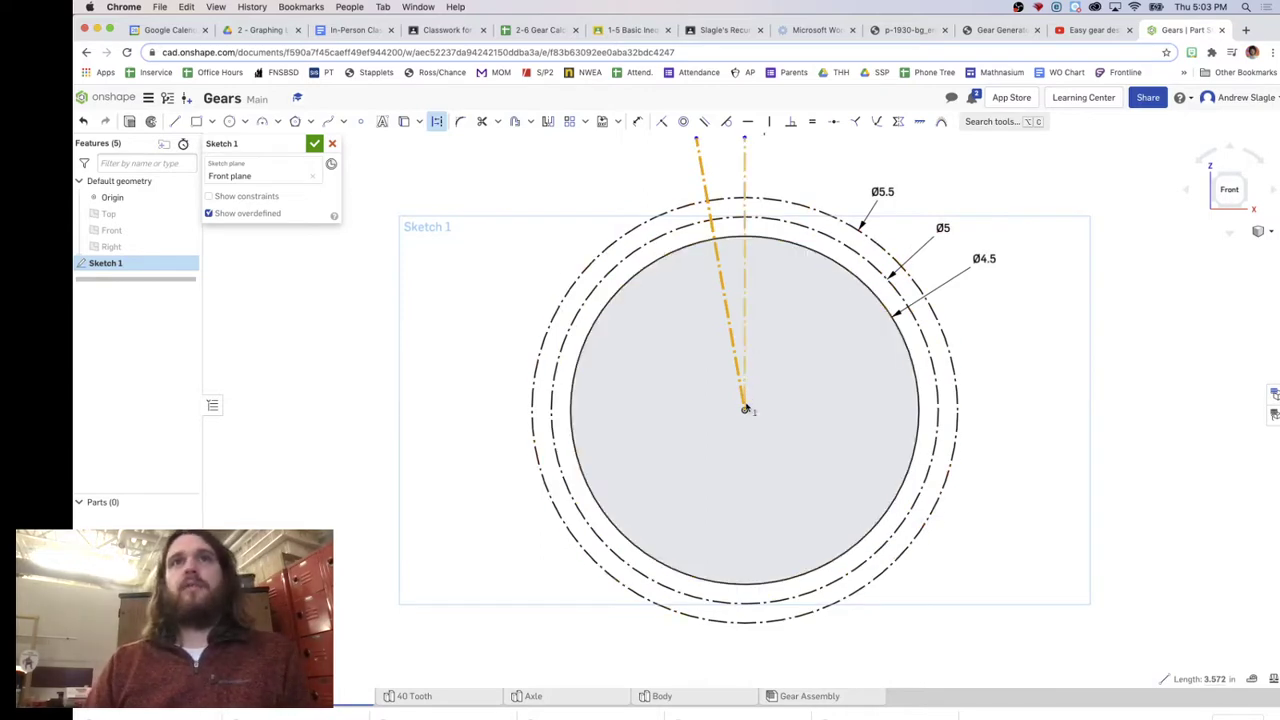
pyautogui.click(744, 409)
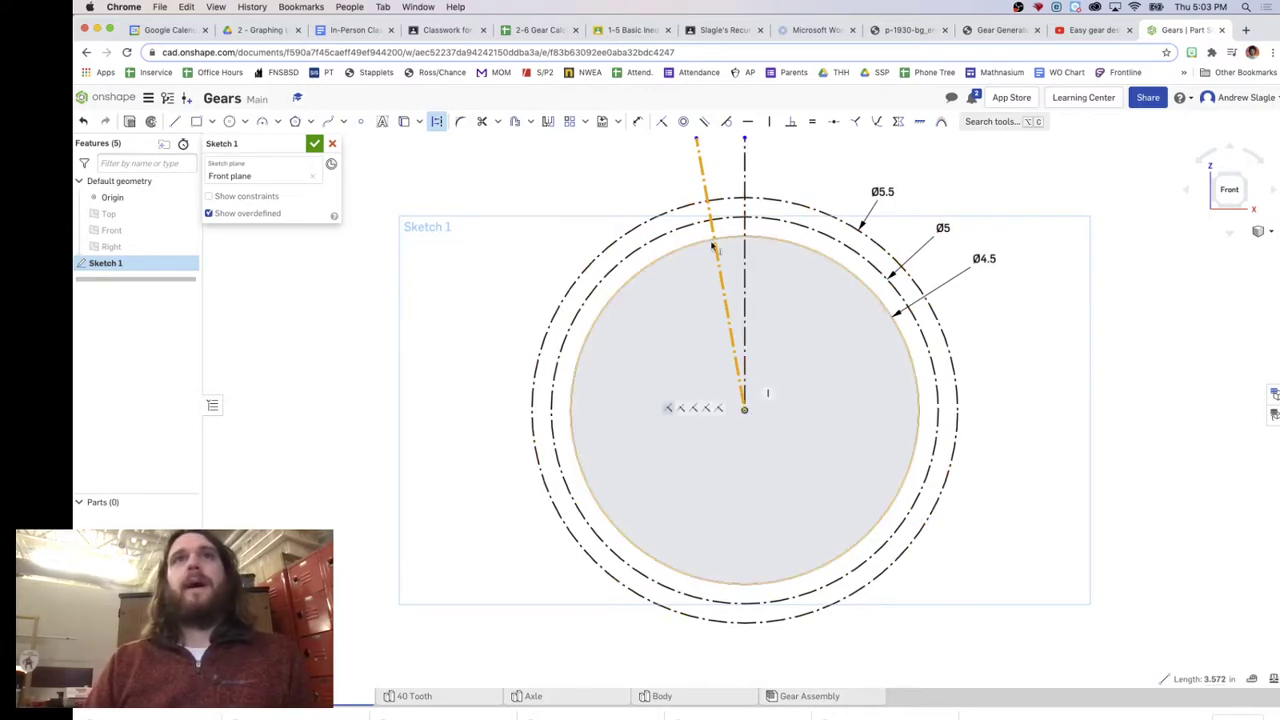
pyautogui.click(540, 30)
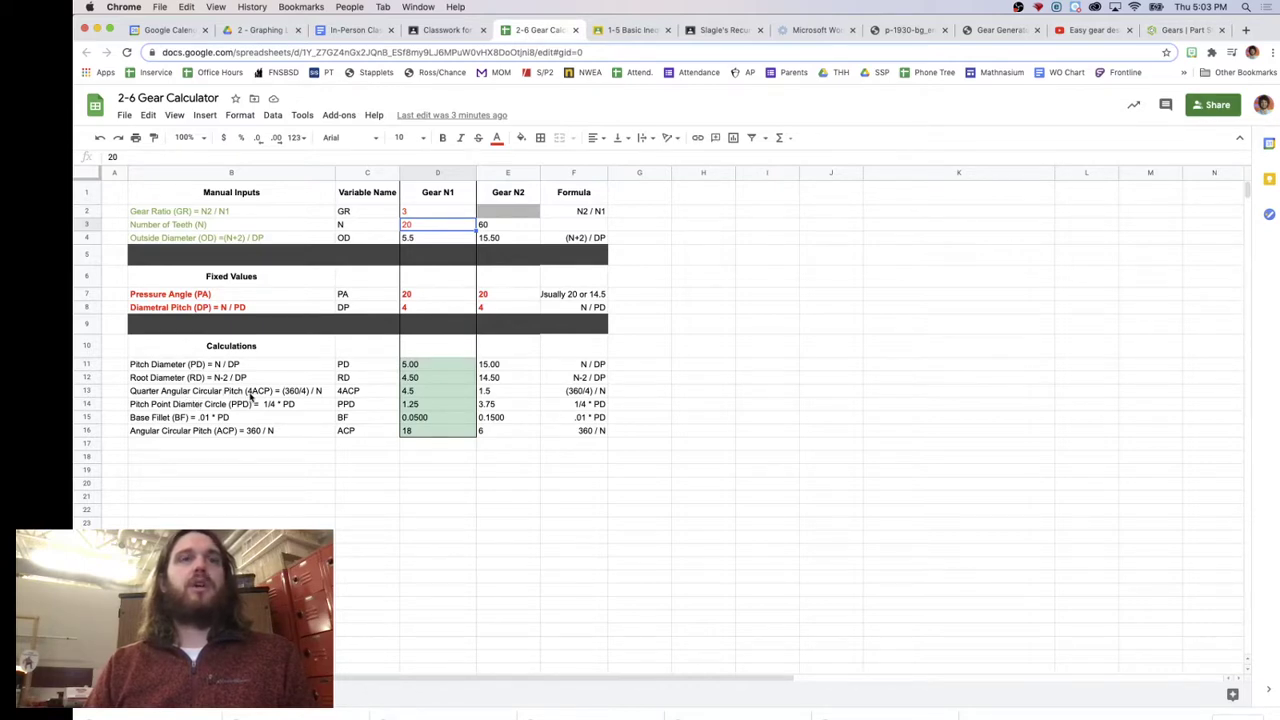
# Compare Gear N1's values in the 2-6 Gear Calculator sheet with the Onshape sketch, ending in Onshape
pyautogui.click(1189, 32)
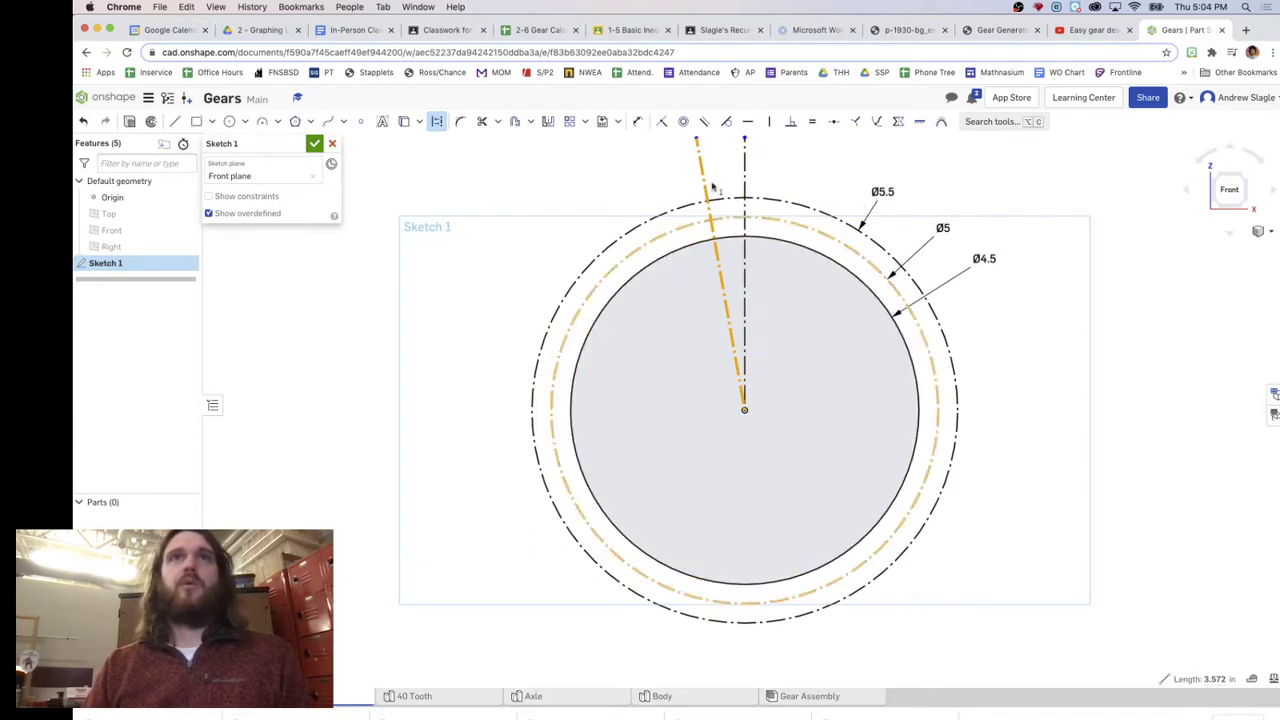
pyautogui.click(547, 34)
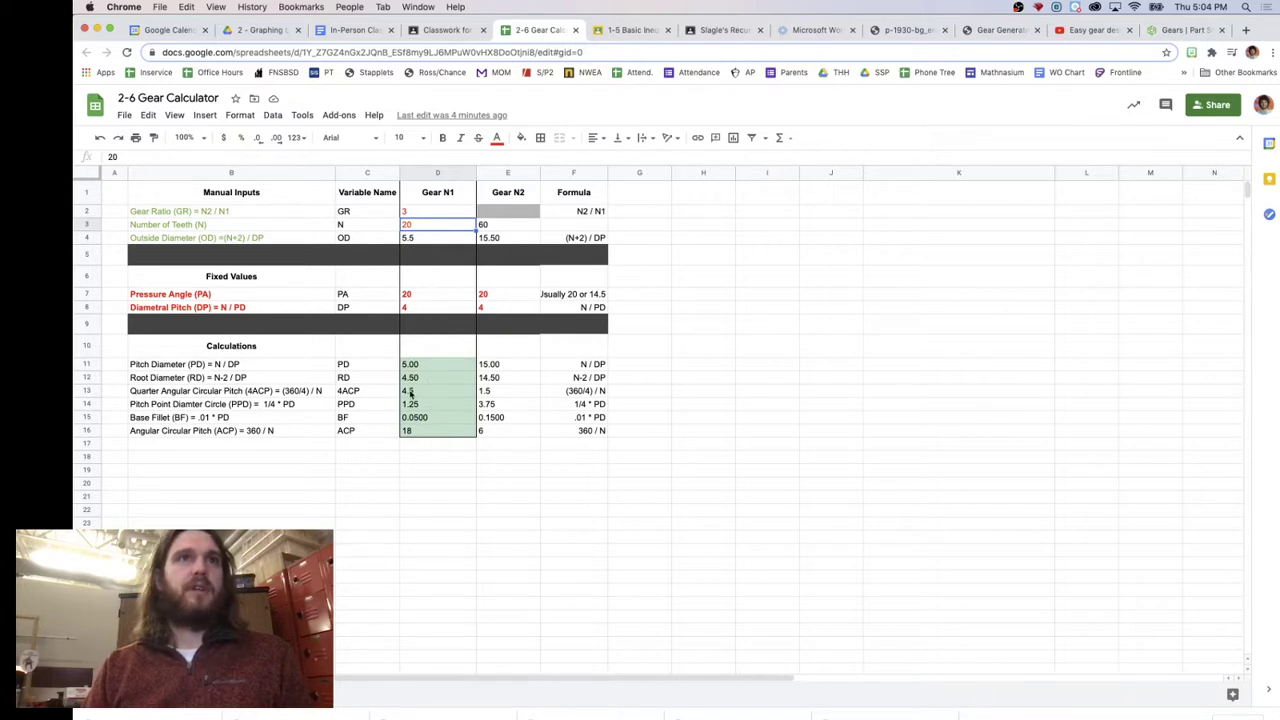
pyautogui.click(1185, 29)
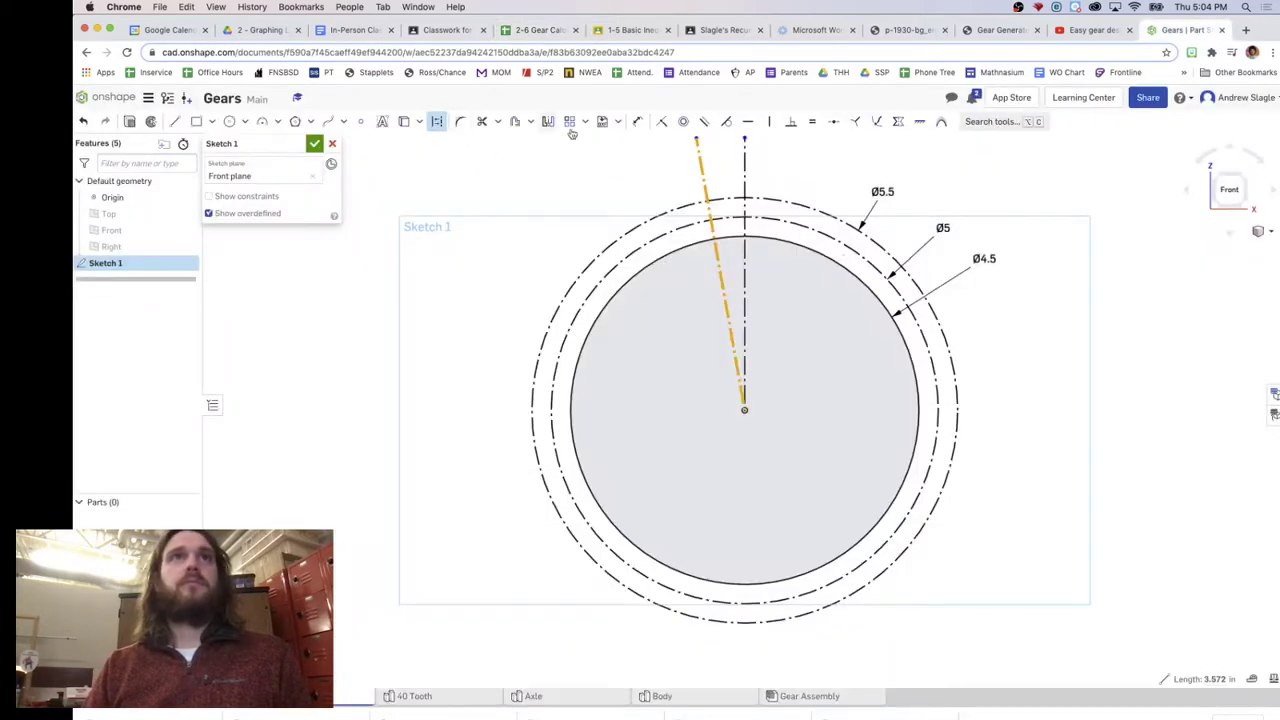
# Dimension the angle between the slanted and vertical construction lines to 4.5°
pyautogui.click(637, 121)
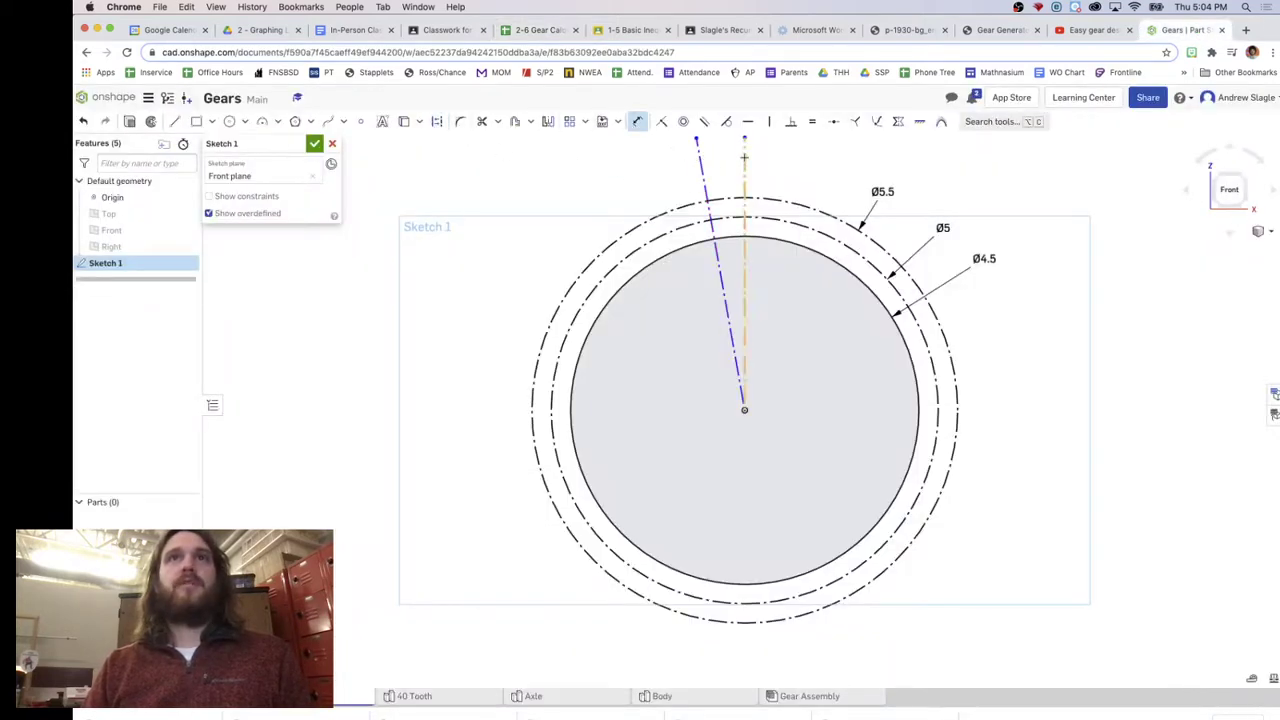
pyautogui.click(698, 163)
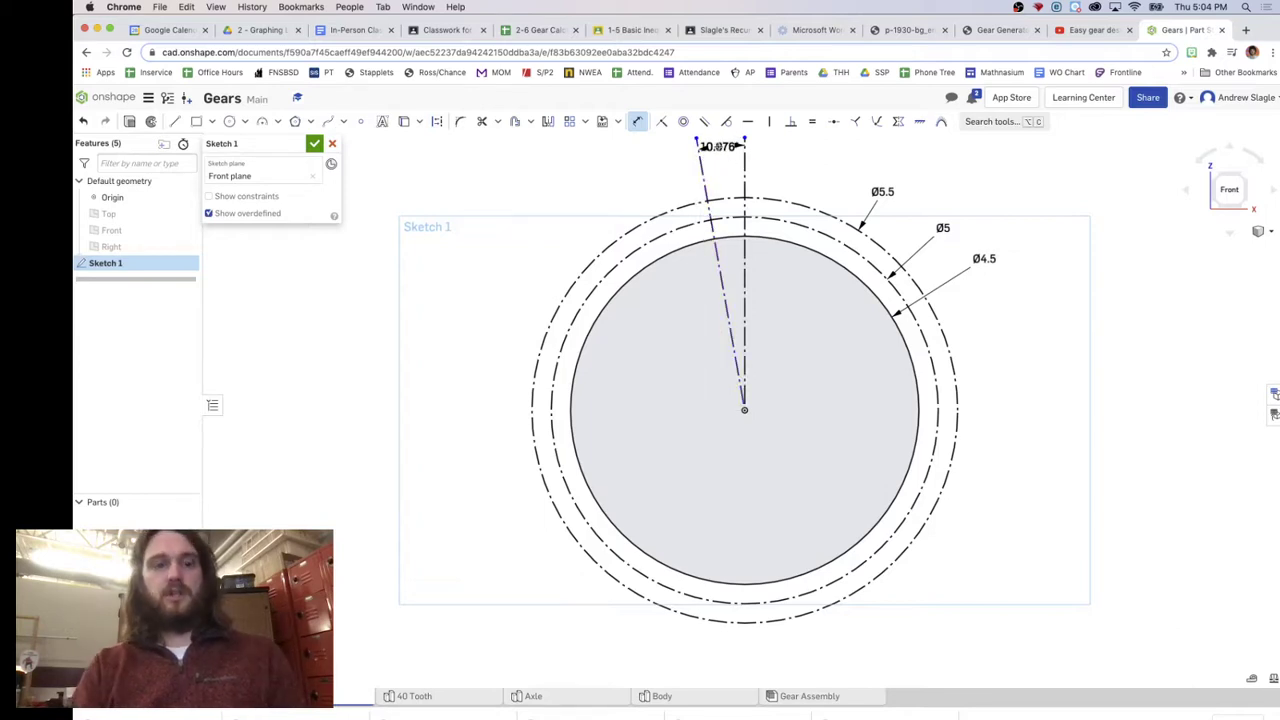
pyautogui.click(718, 147)
pyautogui.write('4.5')
pyautogui.press('Return')
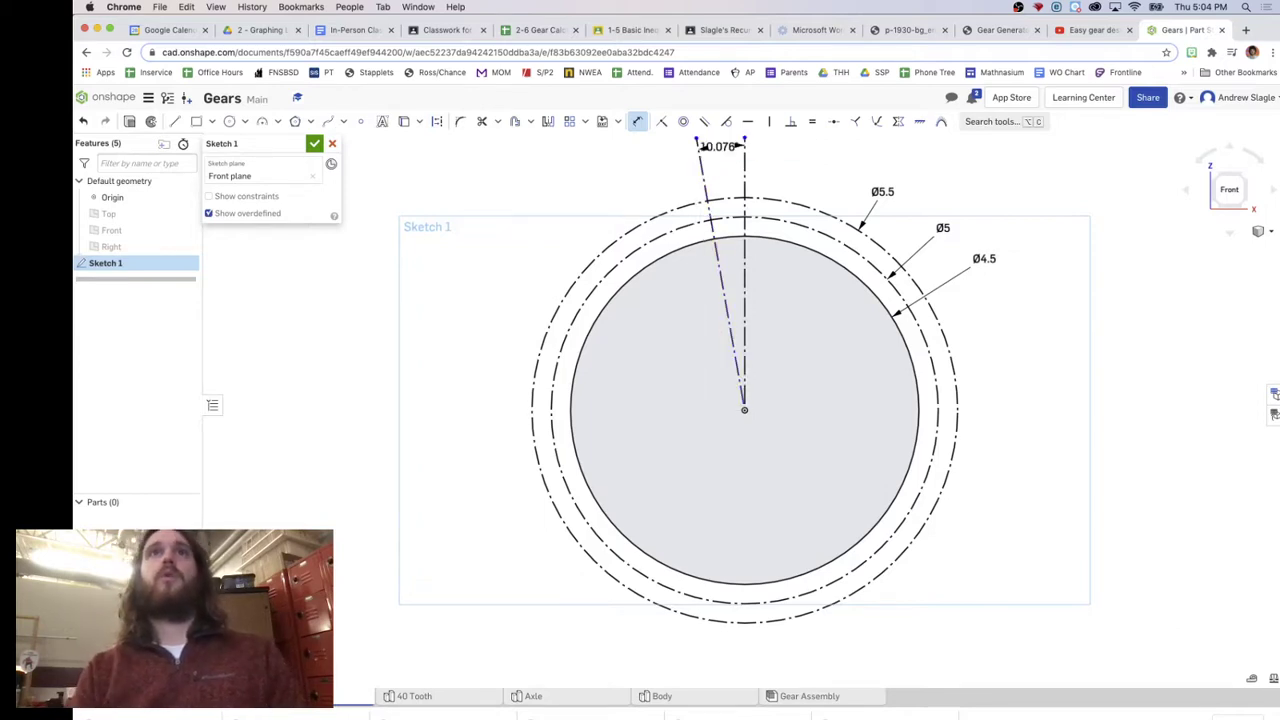
pyautogui.scroll(4, 742, 195)
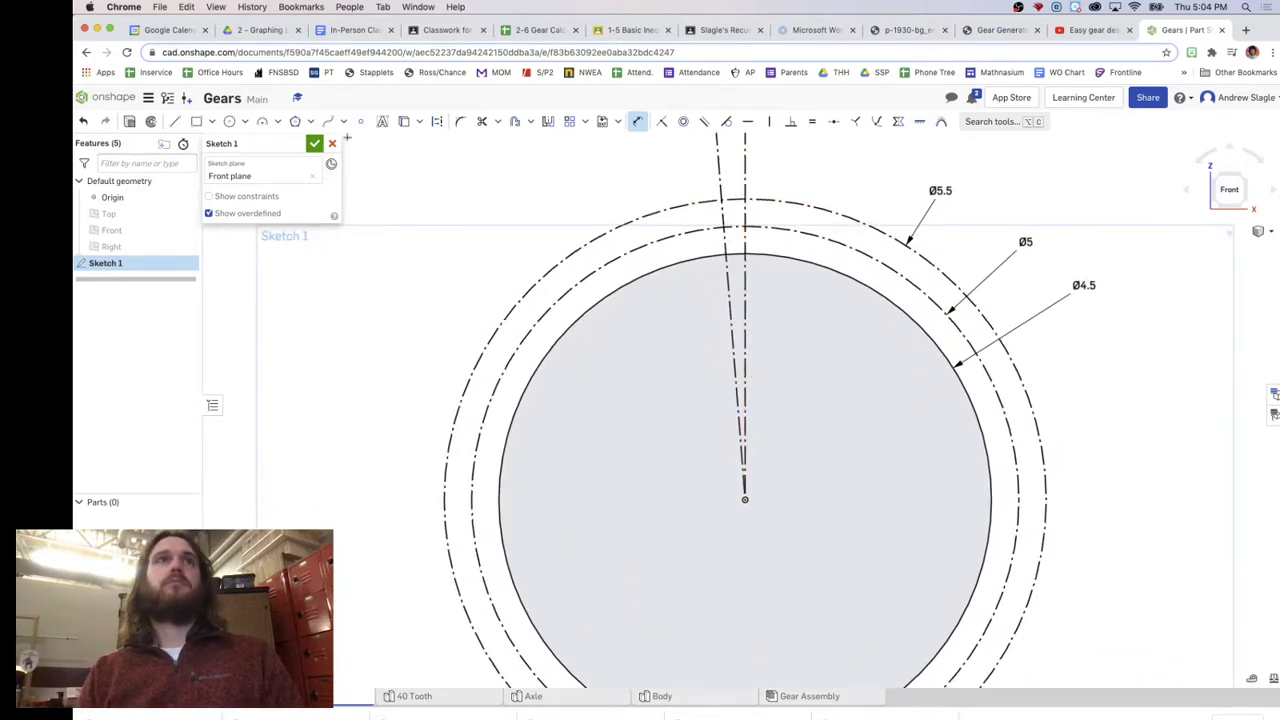
pyautogui.press('l')
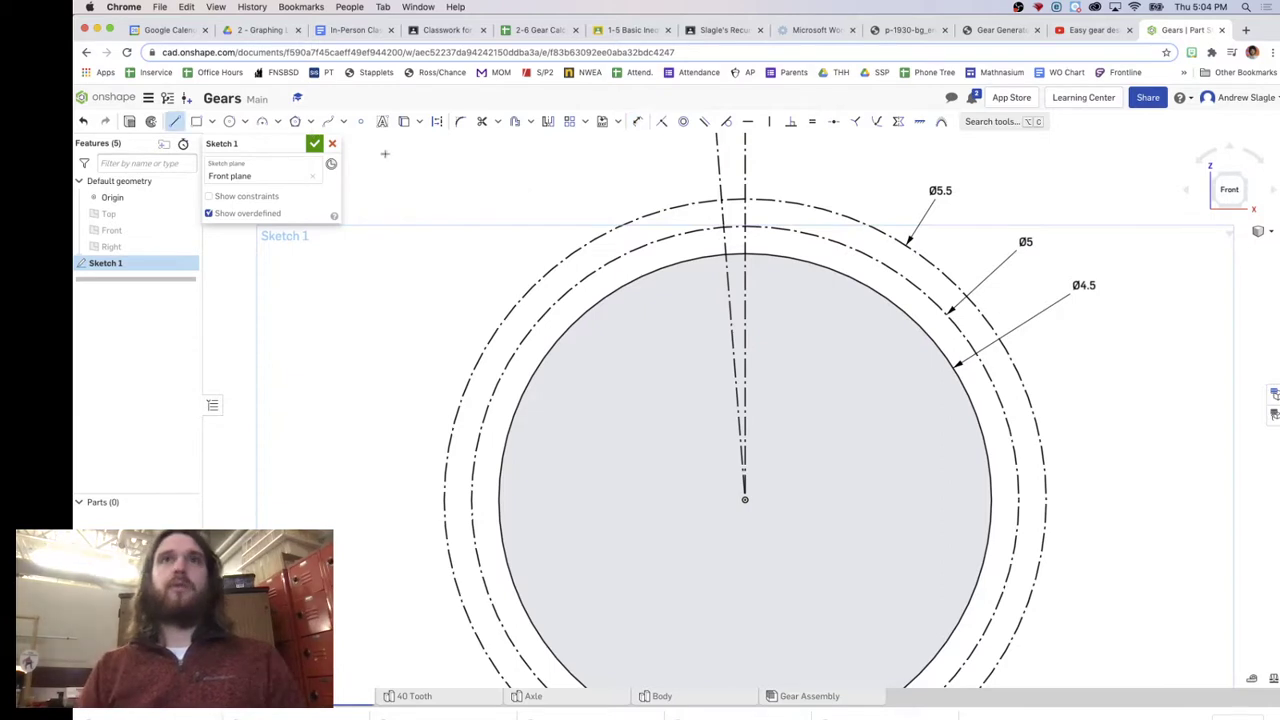
# Draw a horizontal construction line running left from where the 4.5° line meets the Ø5 circle
pyautogui.click(744, 228)
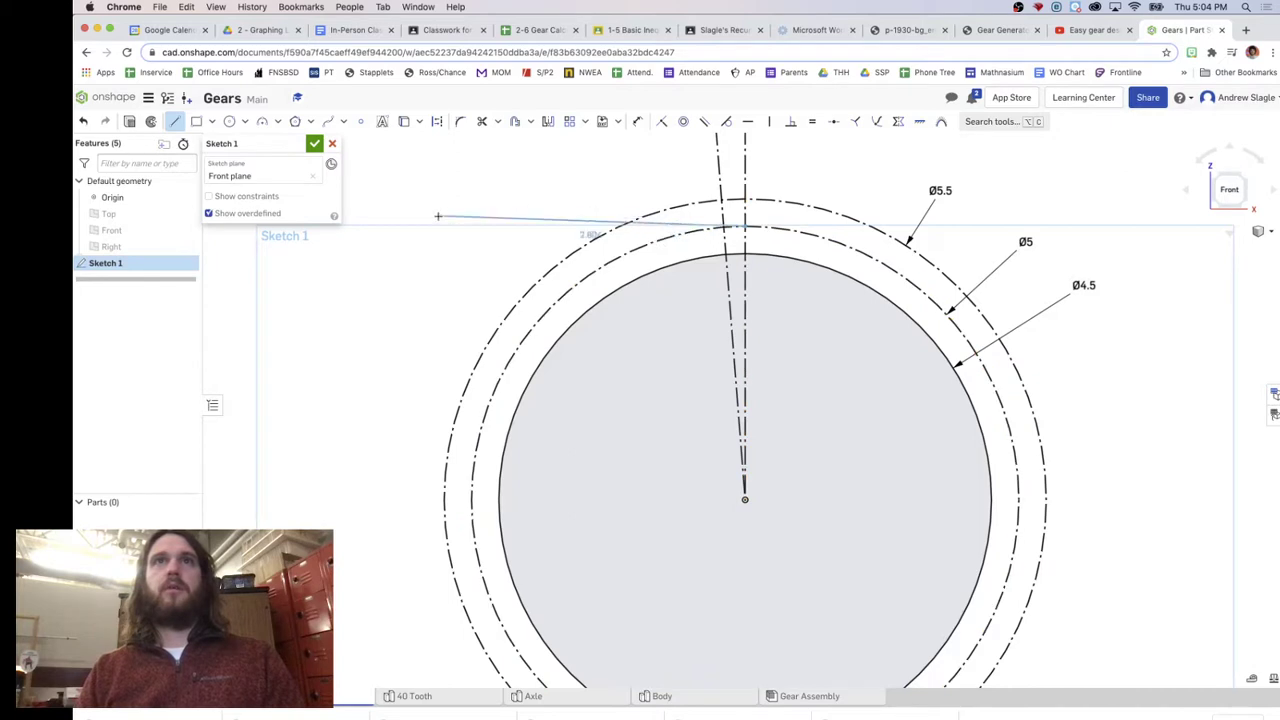
pyautogui.click(326, 227)
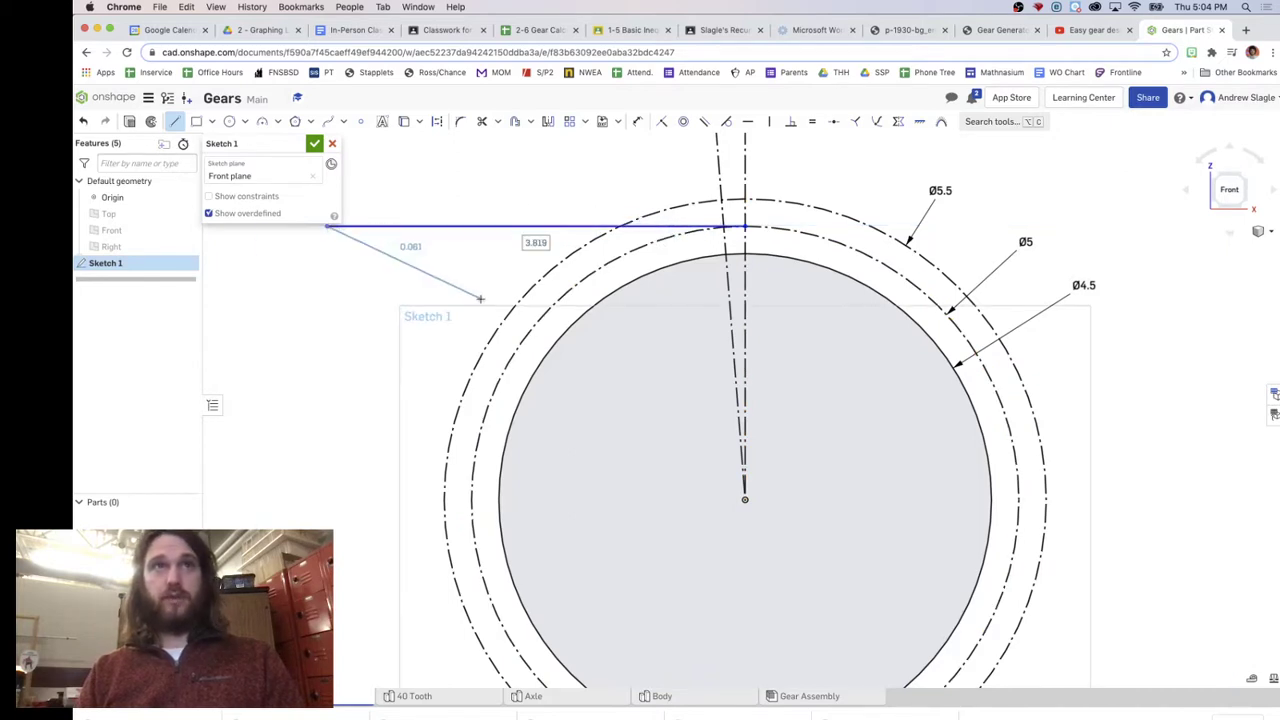
pyautogui.press('Escape')
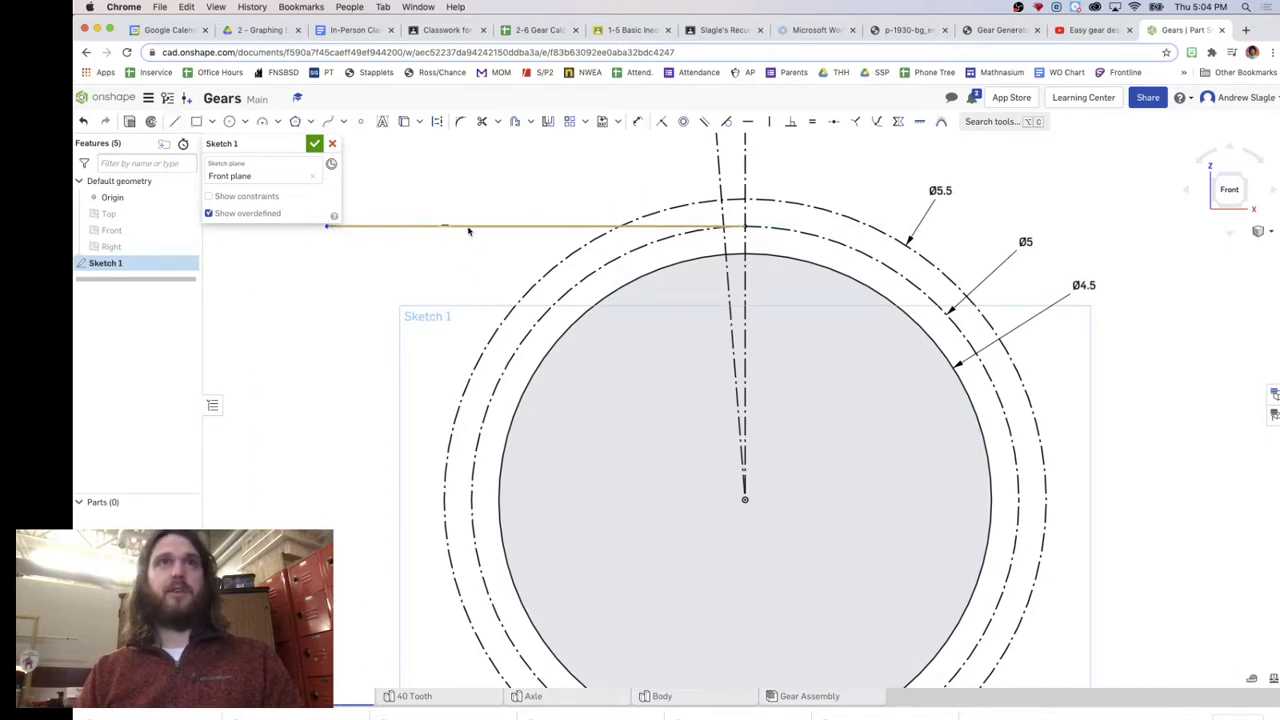
pyautogui.rightClick(470, 227)
pyautogui.click(506, 285)
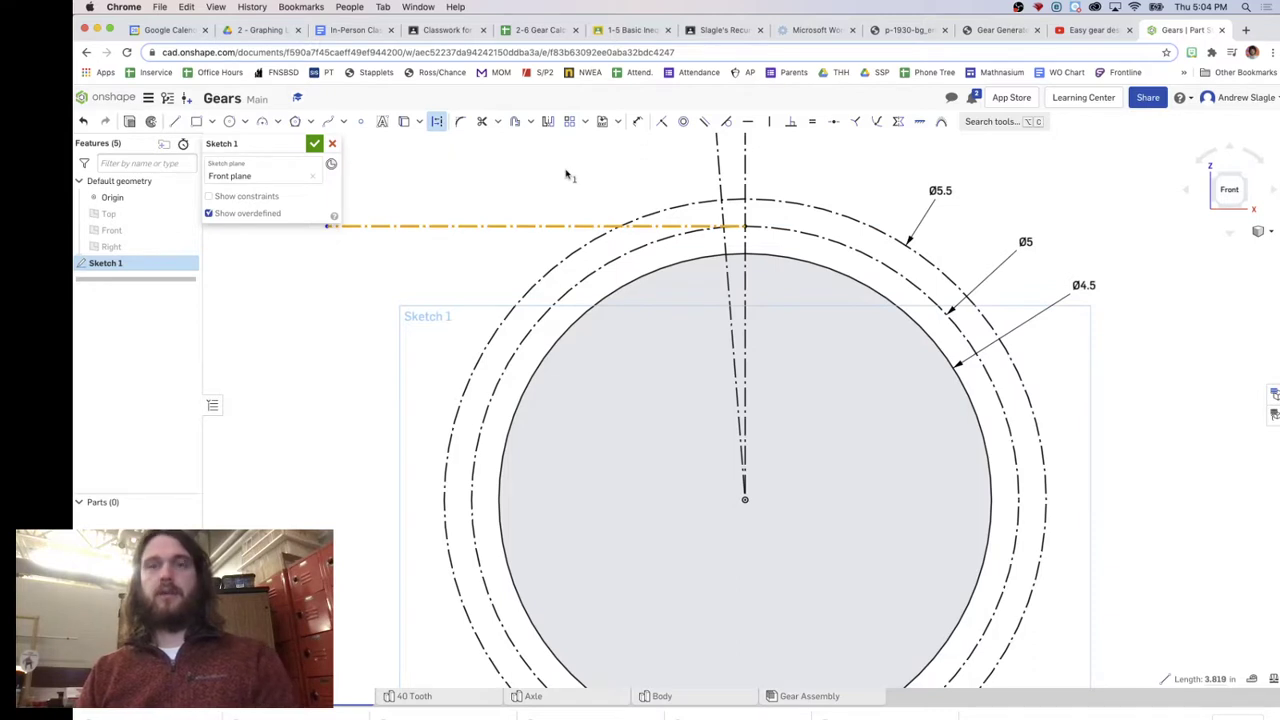
# Draw a line sloping down-left from the same intersection point
pyautogui.press('l')
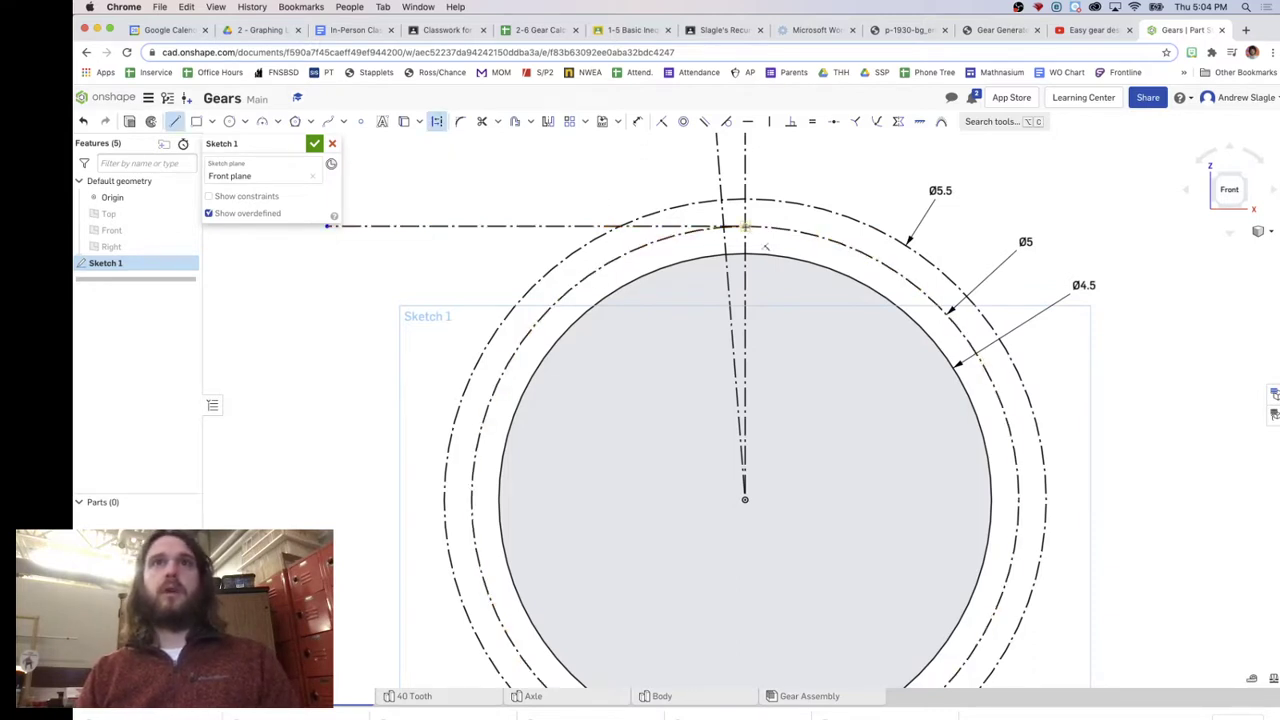
pyautogui.click(745, 226)
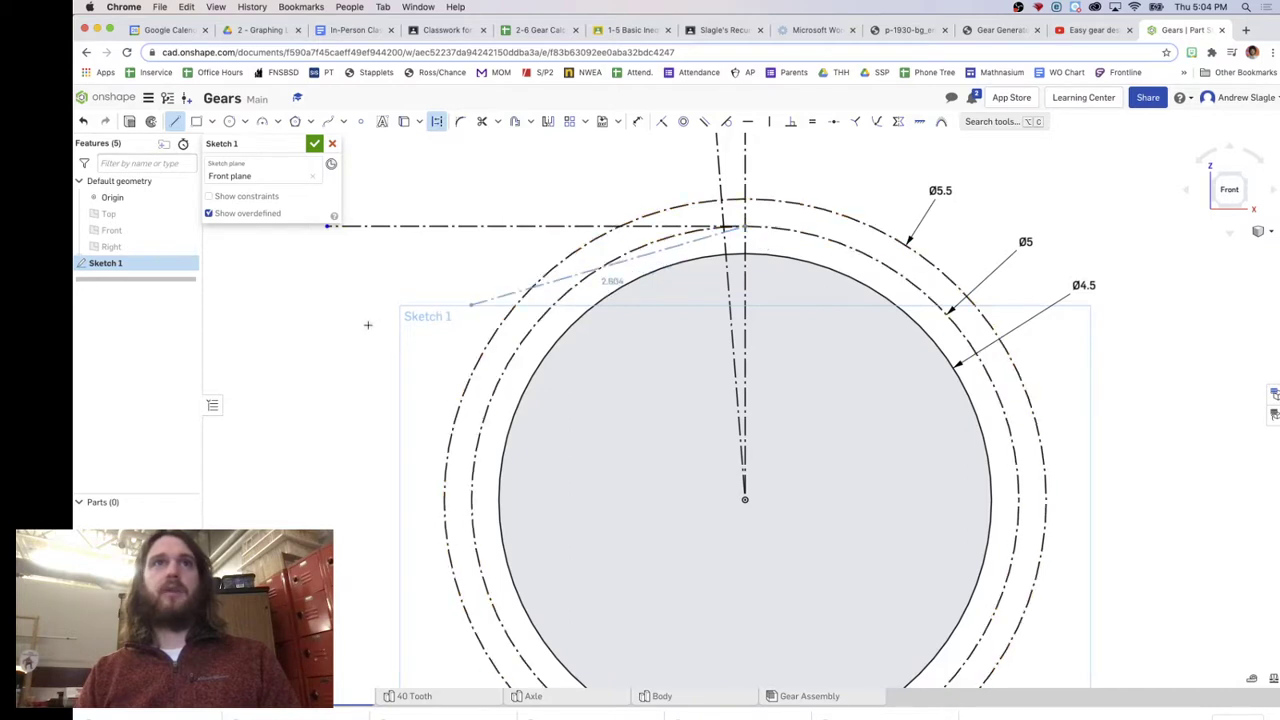
pyautogui.click(299, 378)
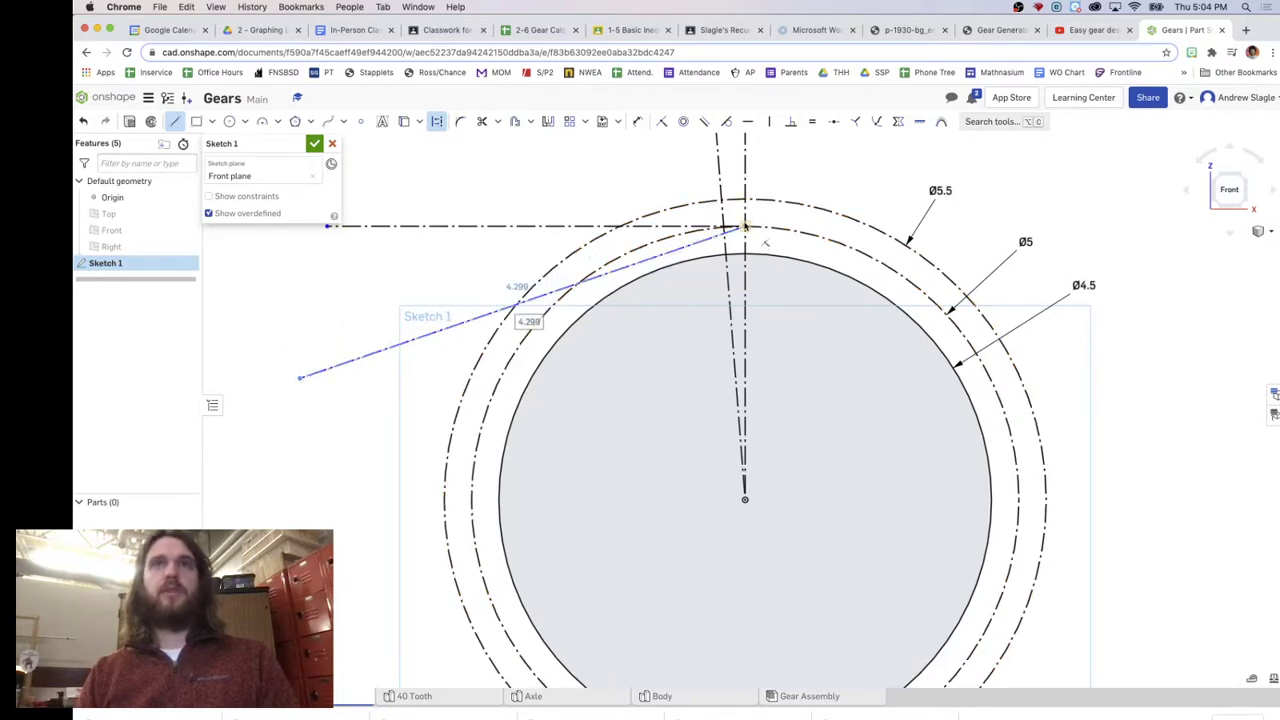
pyautogui.press('Escape')
pyautogui.scroll(10, 746, 230)
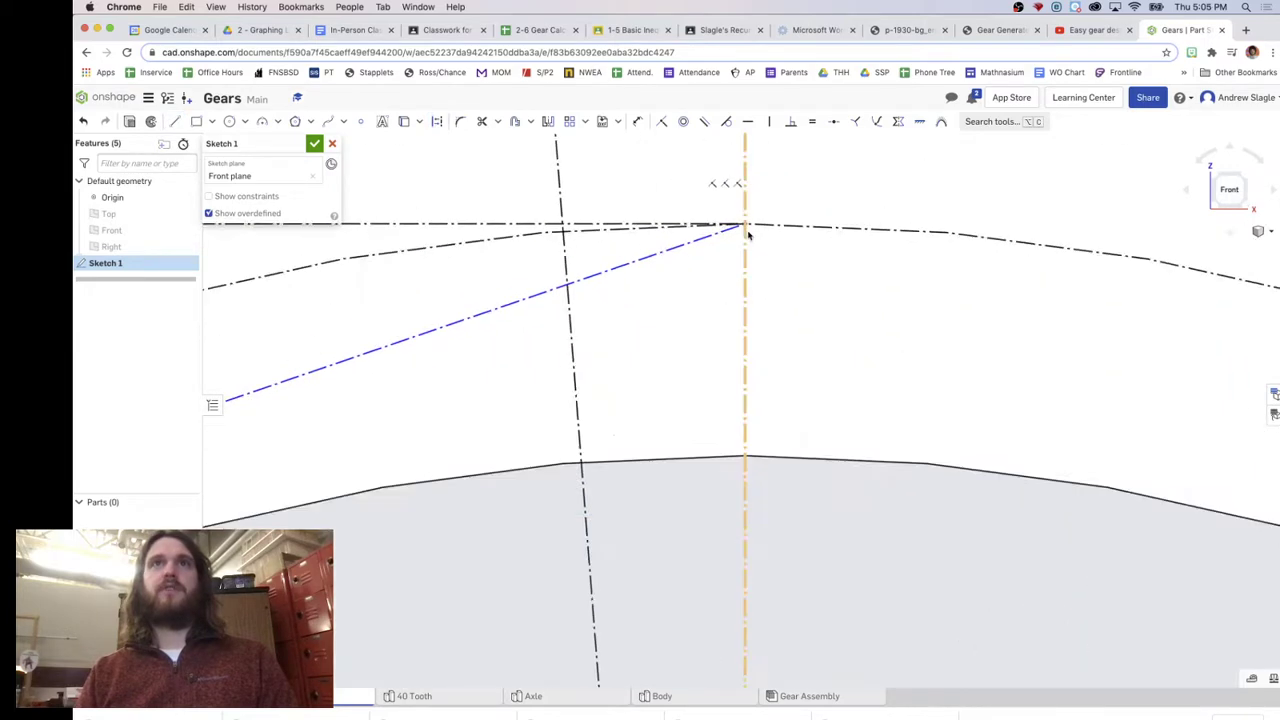
pyautogui.scroll(3, 748, 233)
pyautogui.scroll(-5, 745, 231)
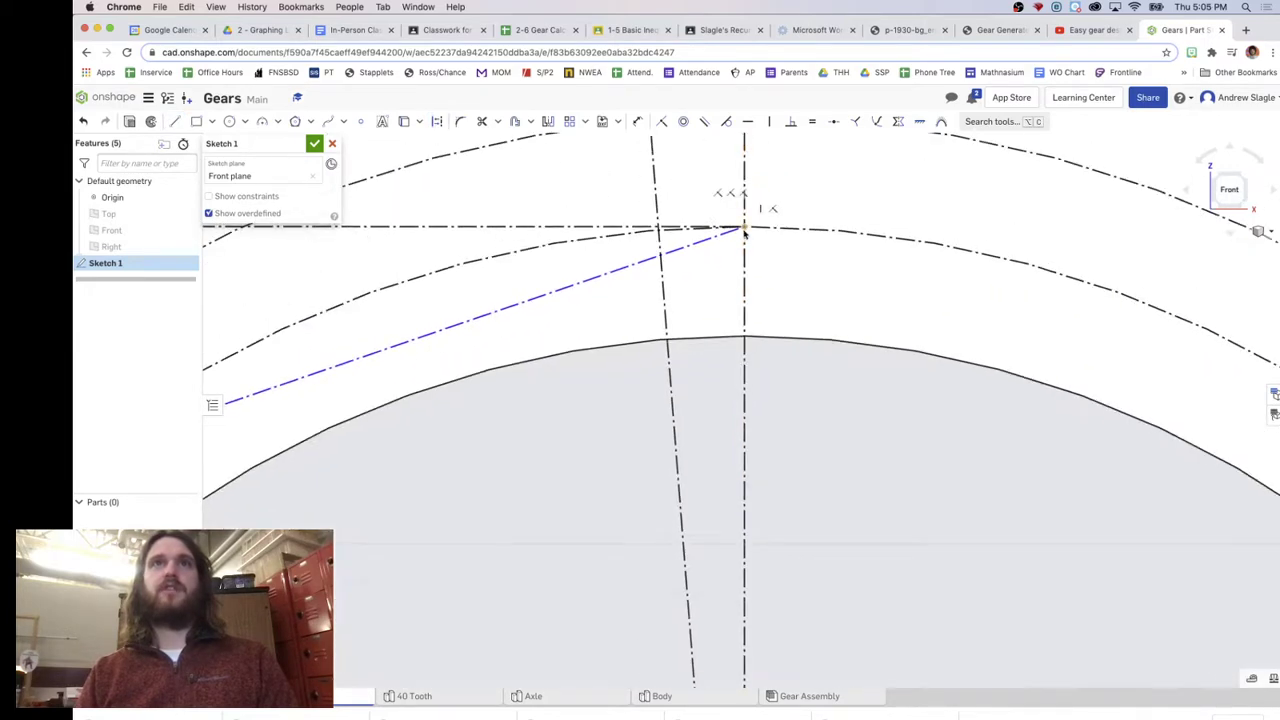
pyautogui.scroll(-5, 745, 231)
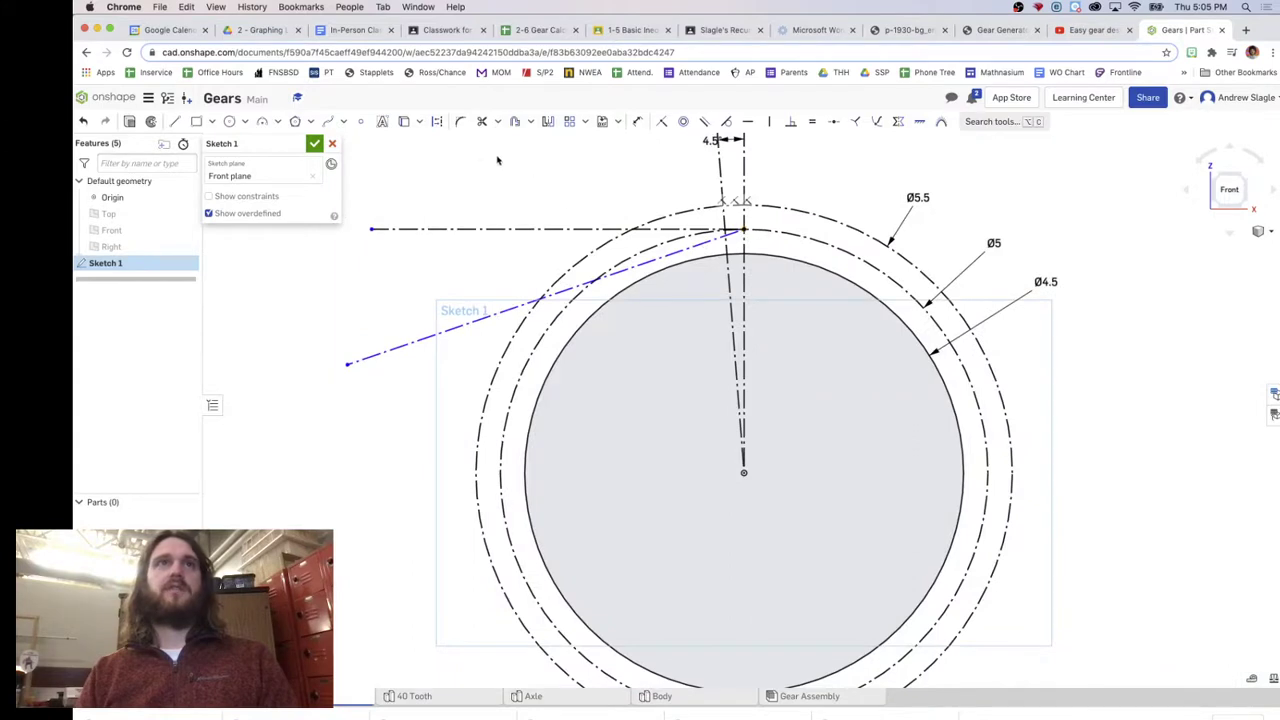
# Dimension the sloping line at 20° to the horizontal construction line and move the 4.5° label right
pyautogui.click(637, 121)
pyautogui.click(380, 355)
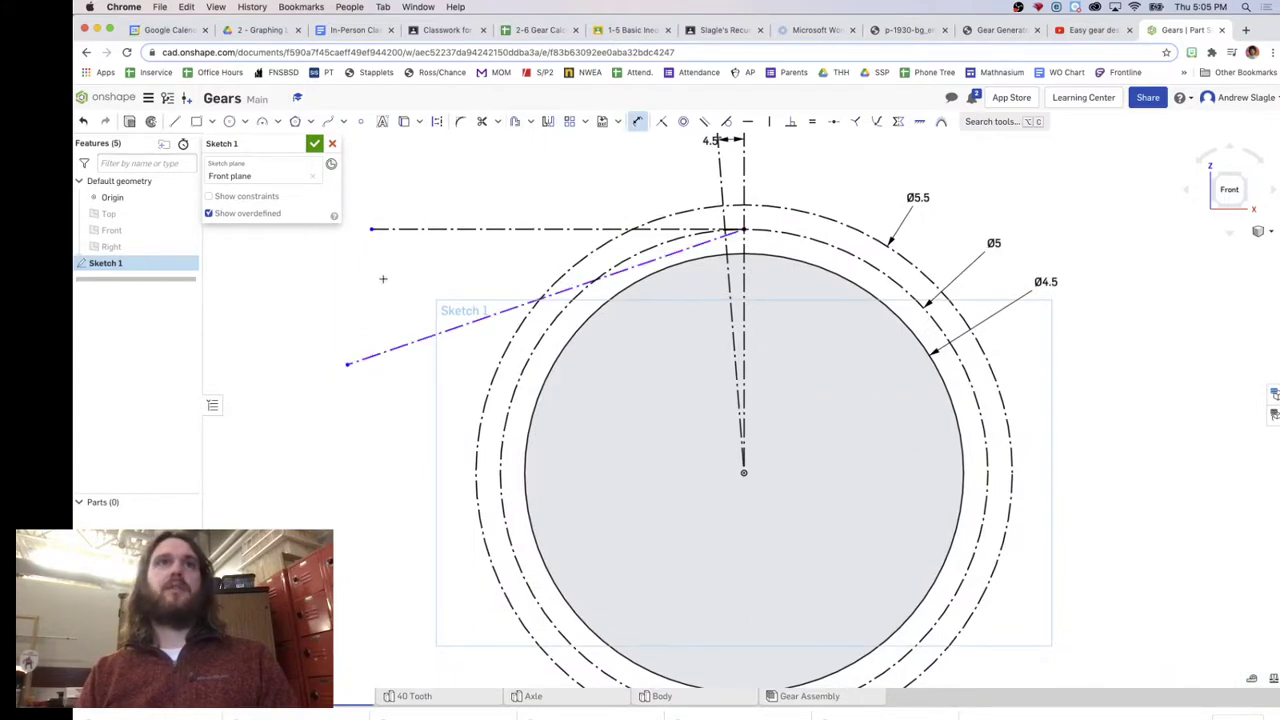
pyautogui.click(374, 230)
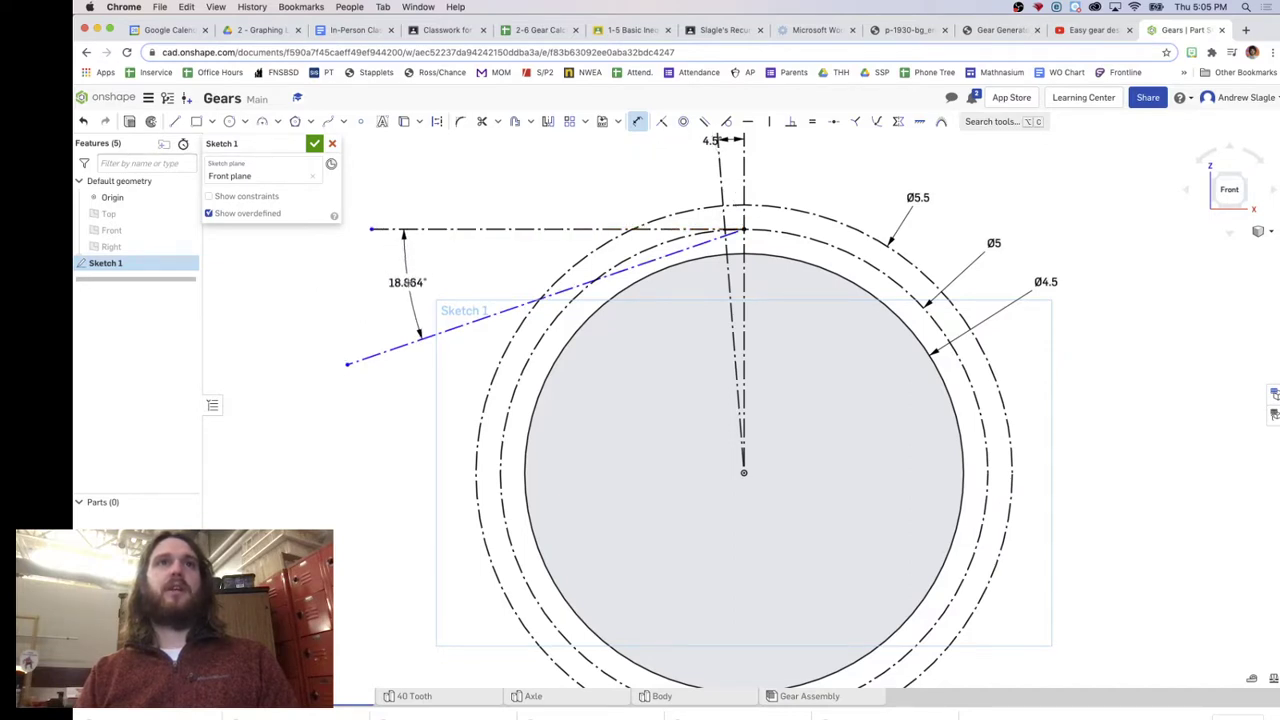
pyautogui.click(406, 282)
pyautogui.write('20')
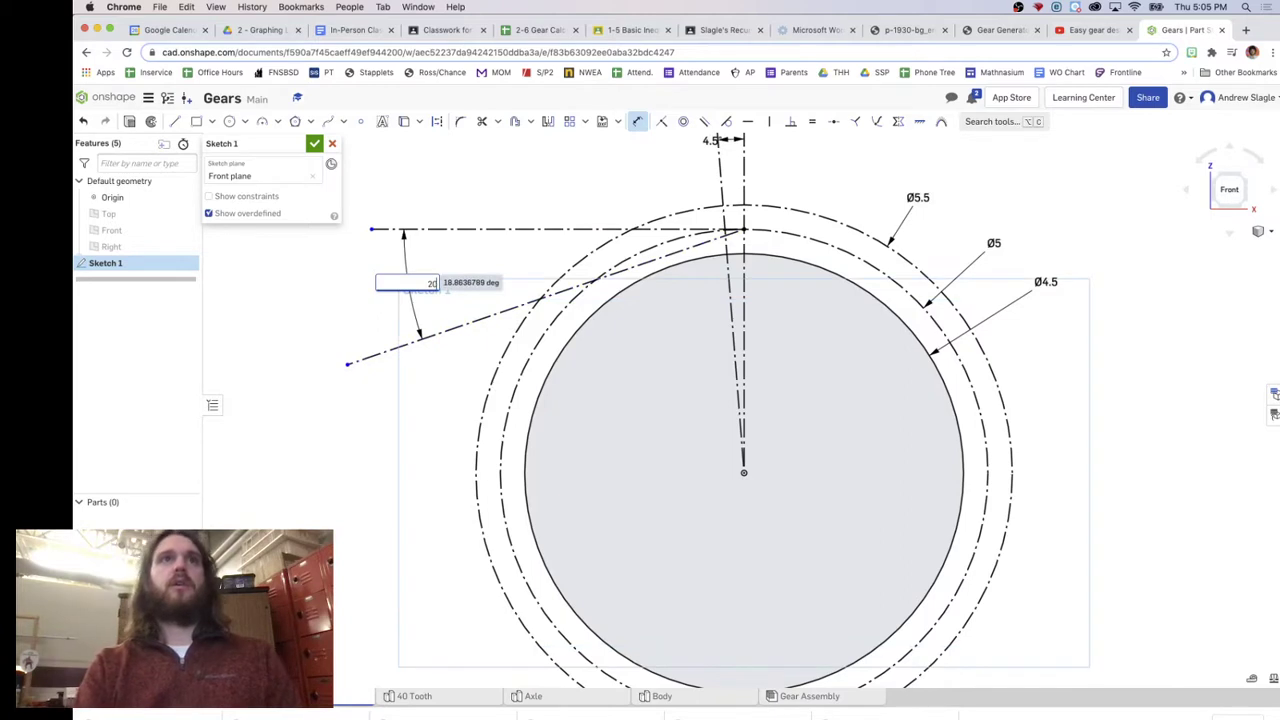
pyautogui.press('Return')
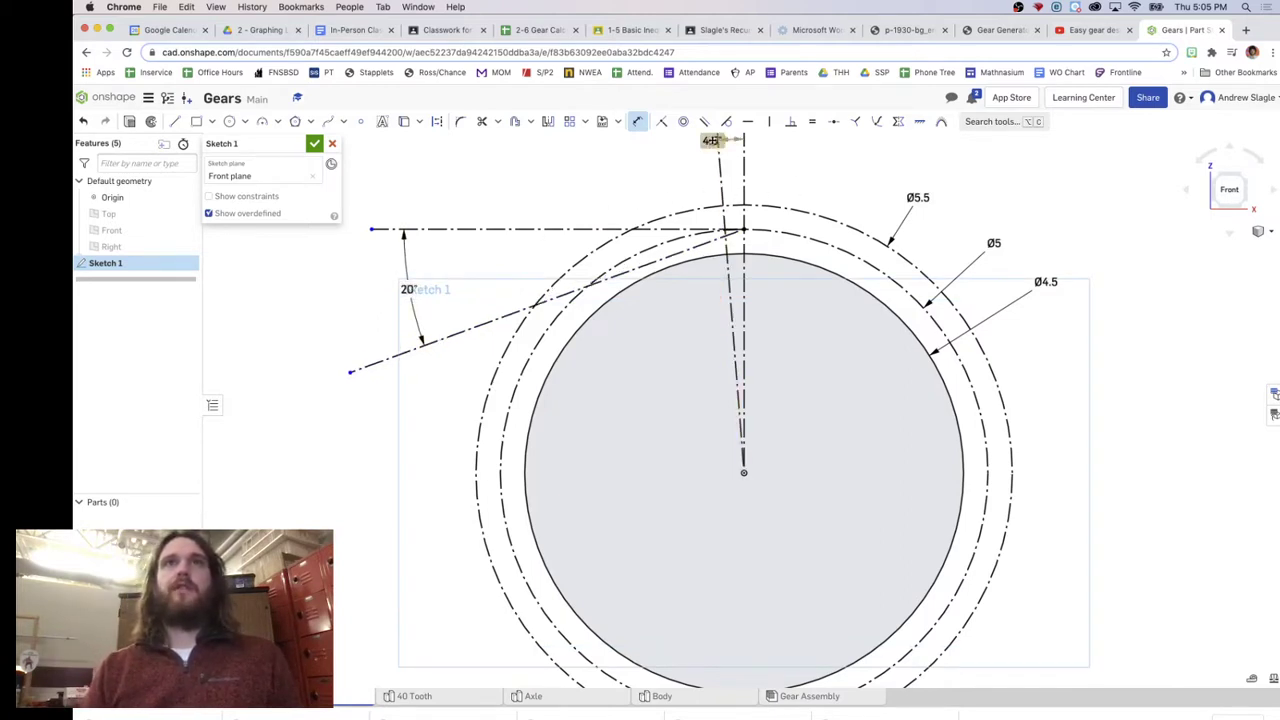
pyautogui.moveTo(754, 140); pyautogui.dragTo(764, 143)
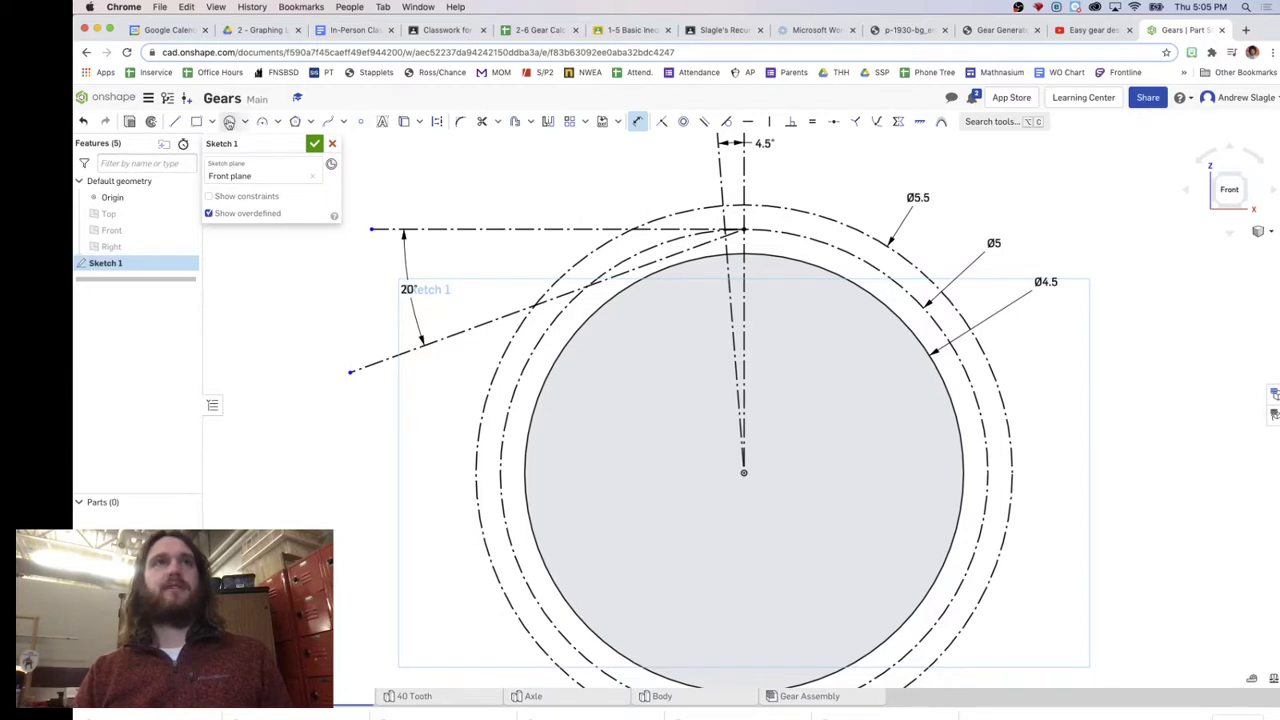
pyautogui.click(229, 121)
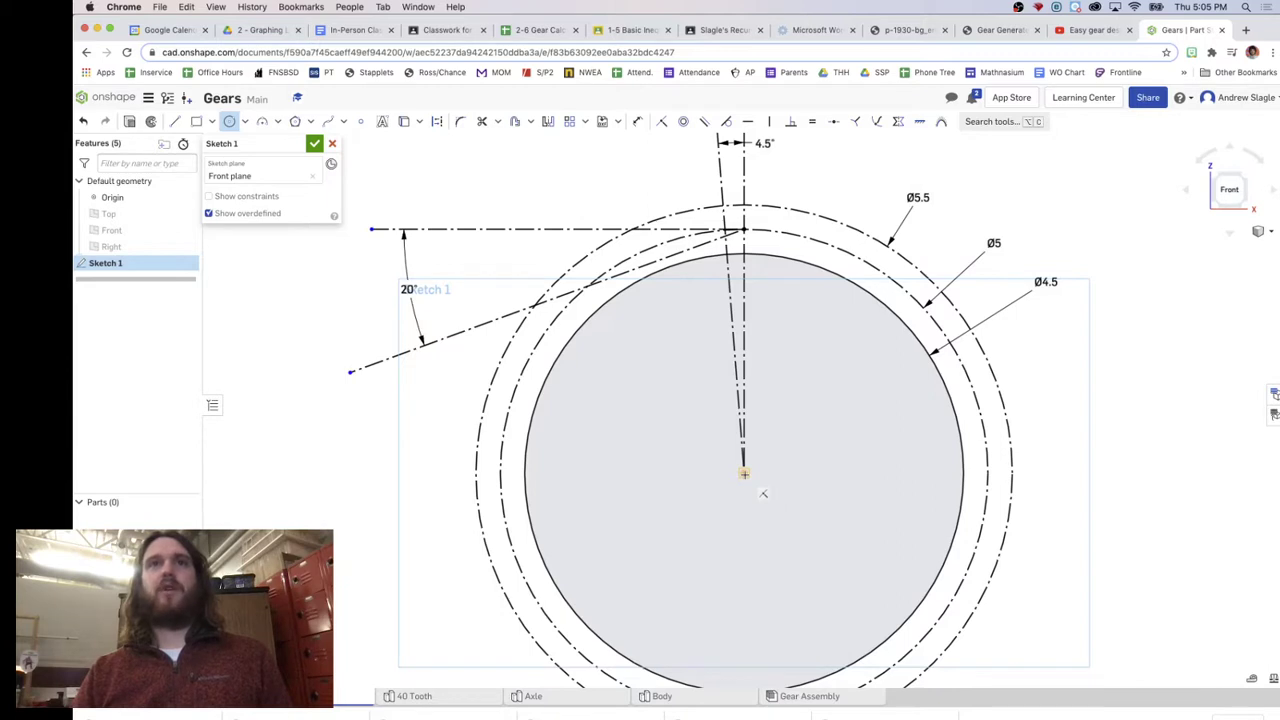
# Draw a construction circle of about Ø3.6 centred on the origin
pyautogui.click(744, 473)
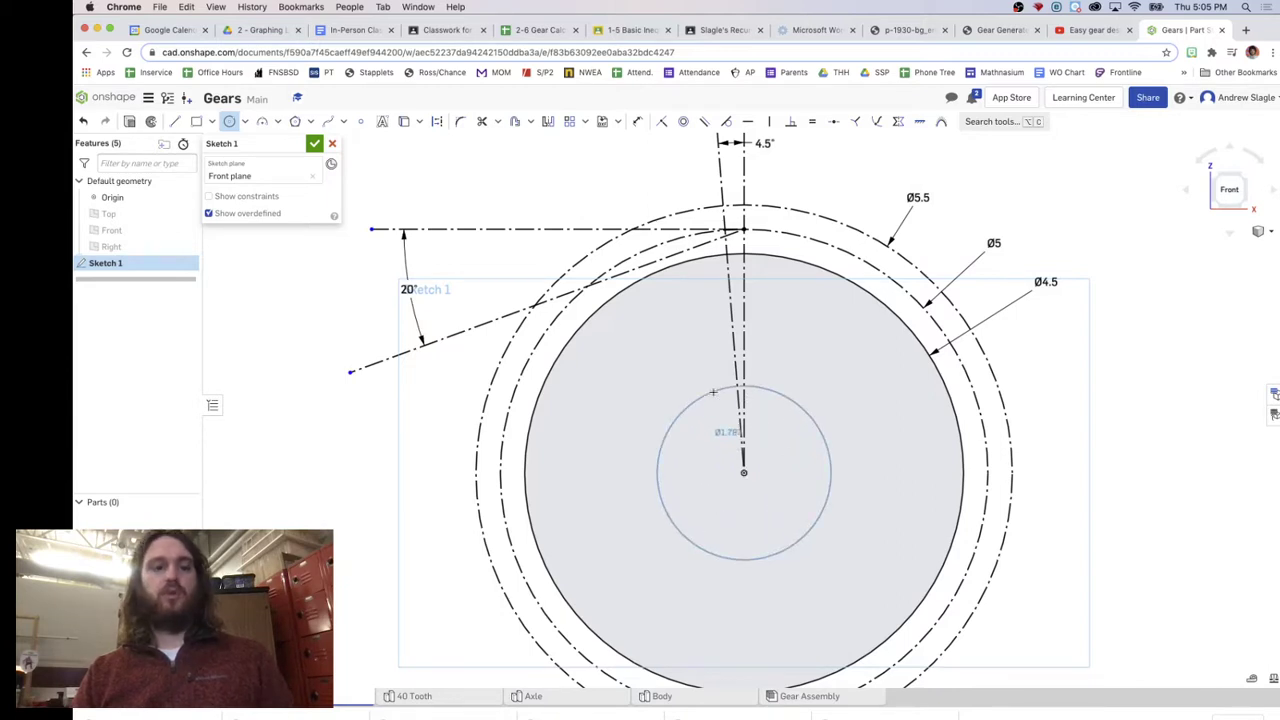
pyautogui.press('Escape')
pyautogui.press('c')
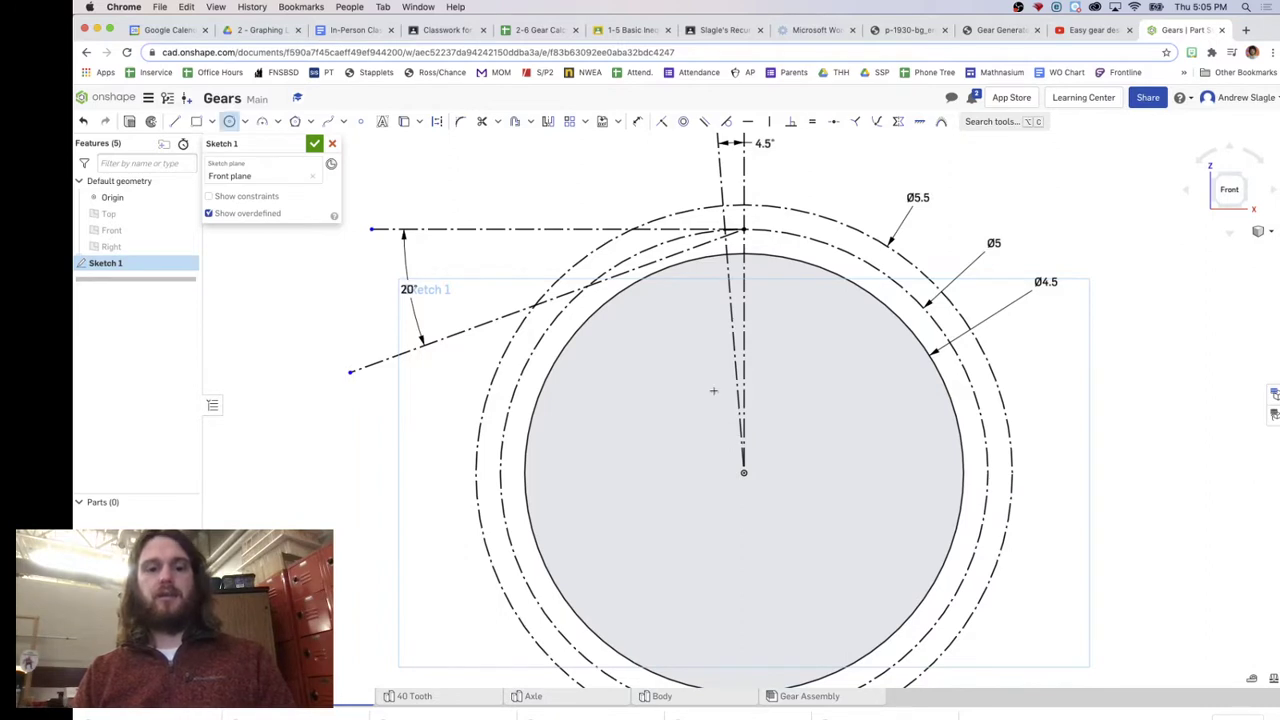
pyautogui.press('q')
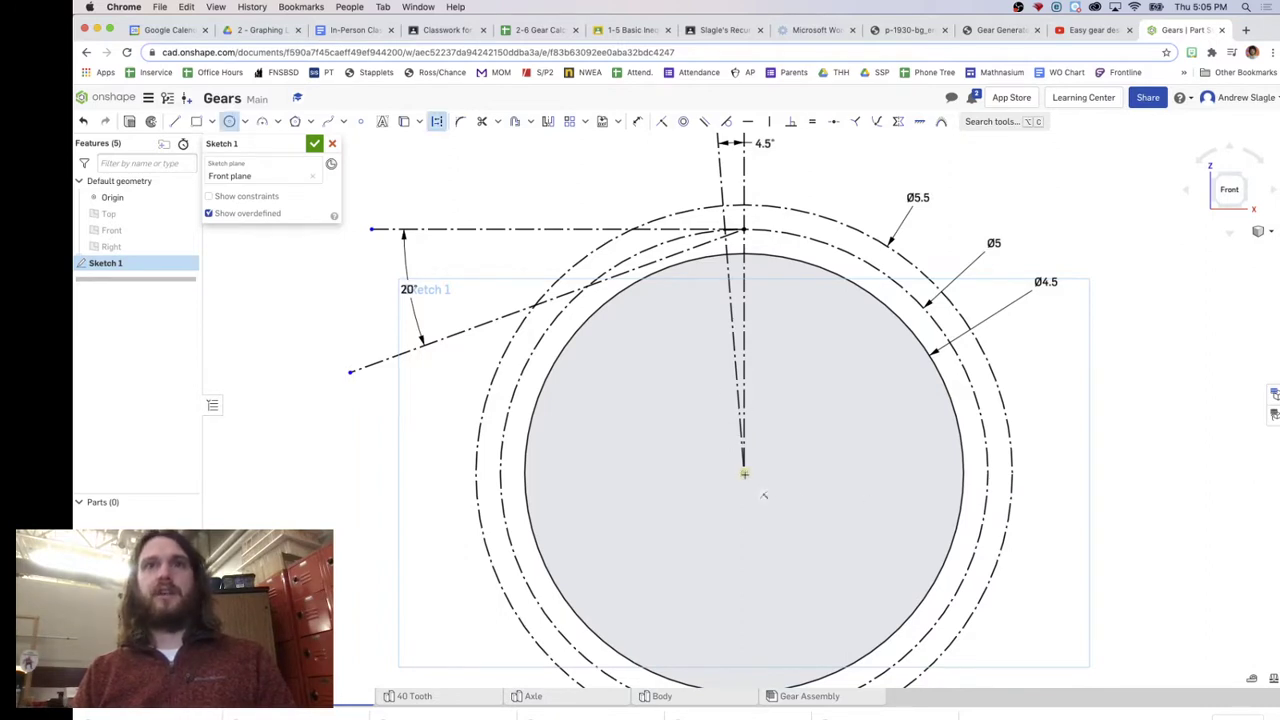
pyautogui.click(743, 472)
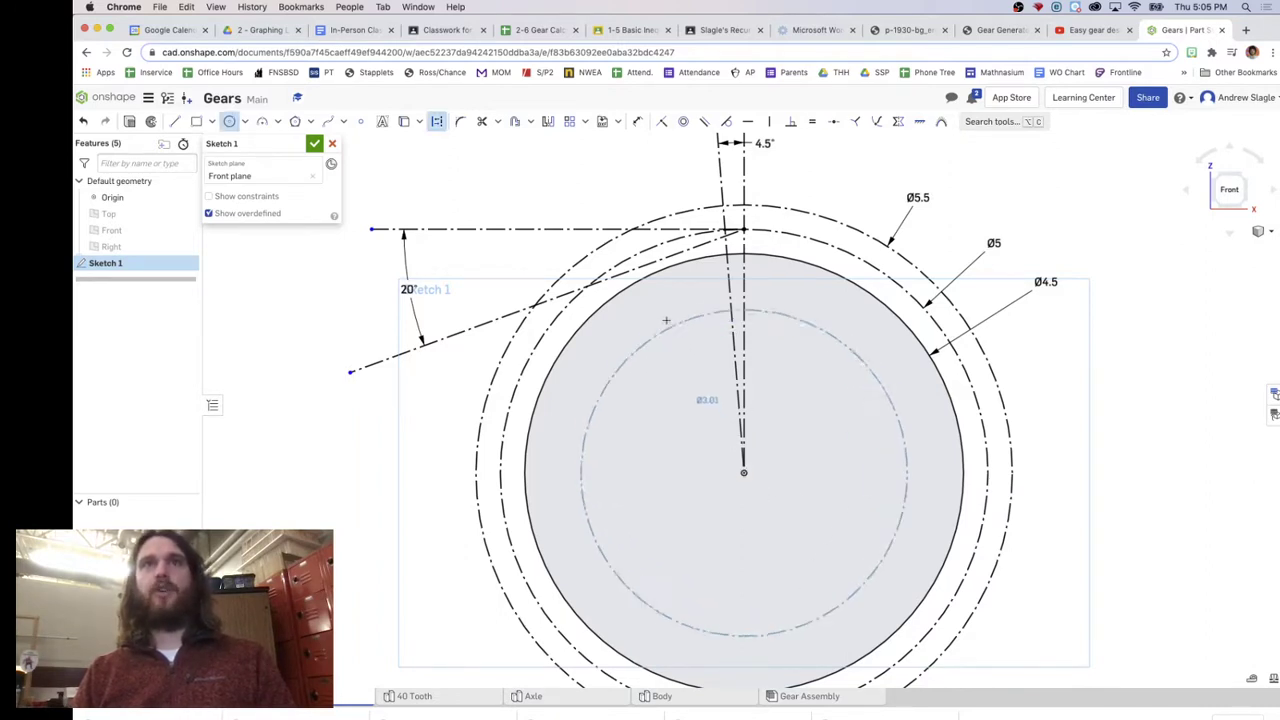
pyautogui.click(677, 306)
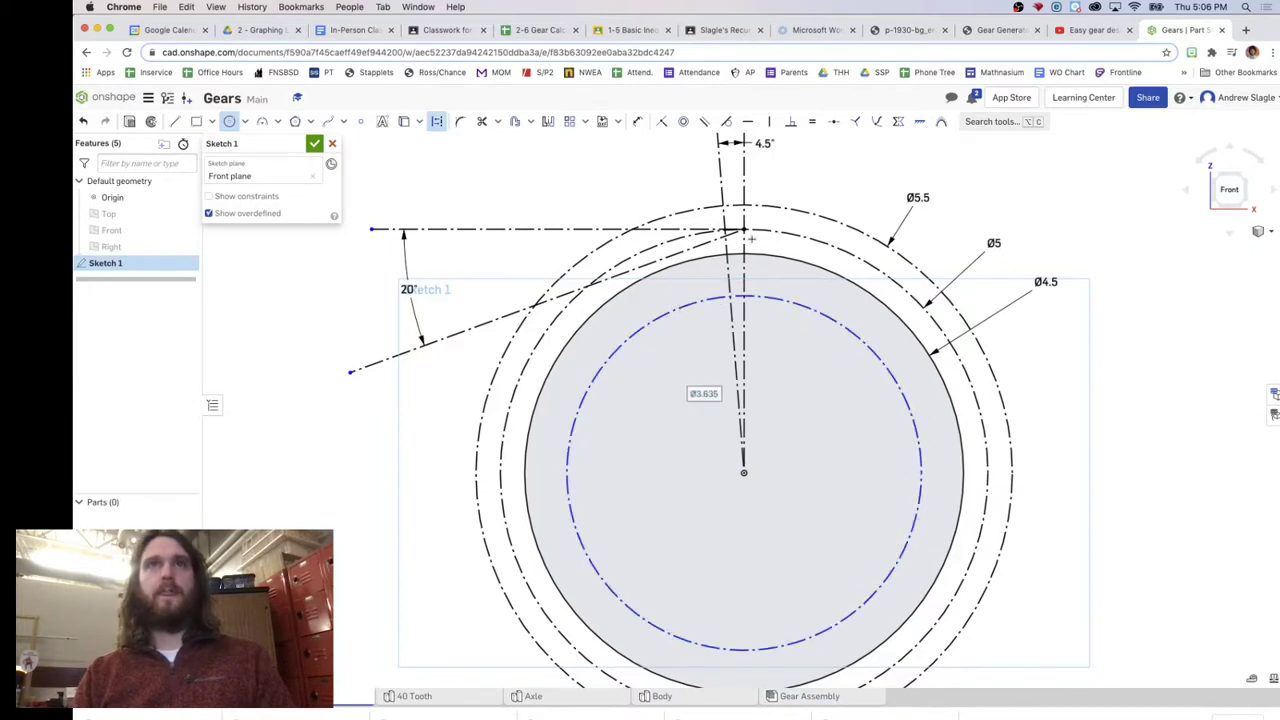
# Make the inner construction circle tangent to the 20° pressure-angle line
pyautogui.click(727, 122)
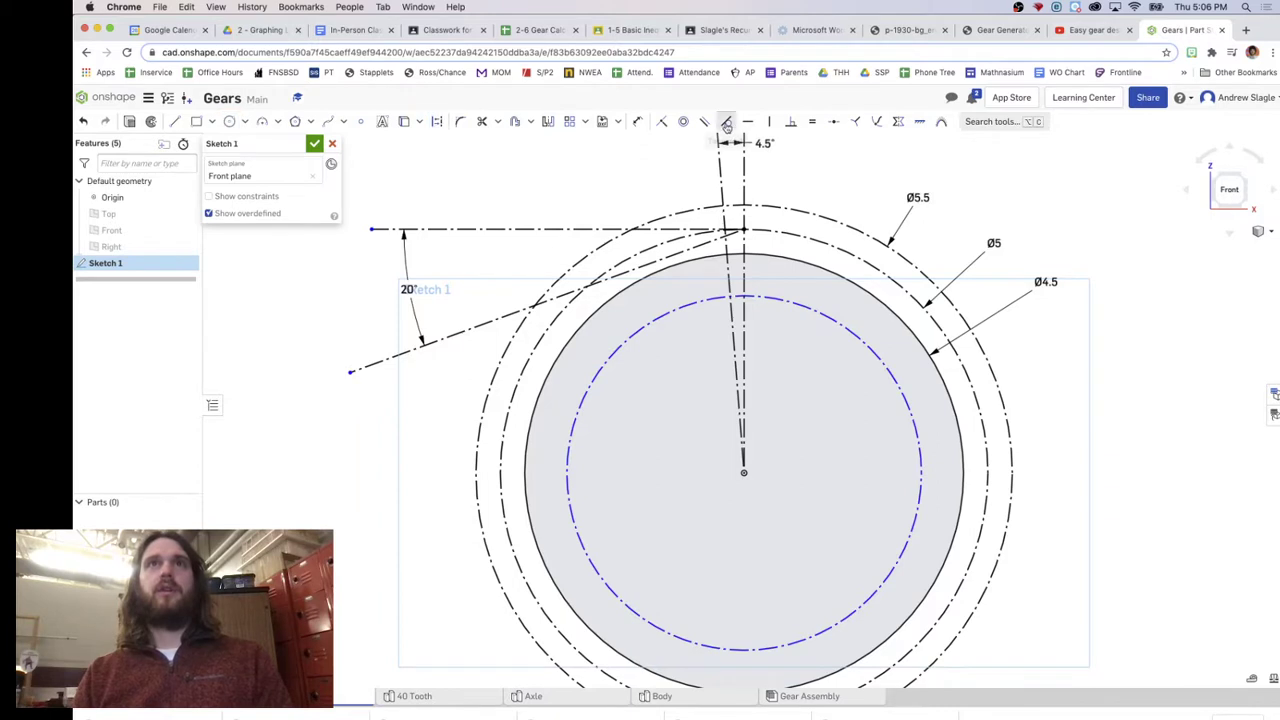
pyautogui.click(669, 314)
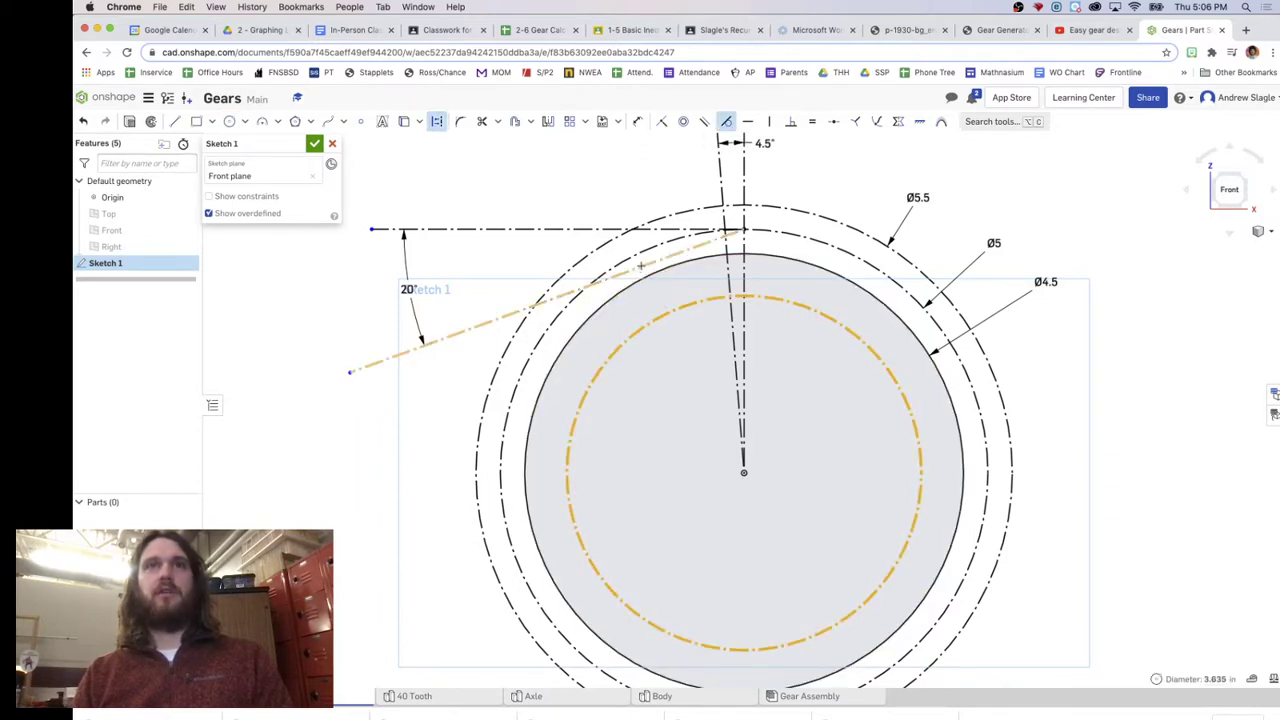
pyautogui.click(641, 267)
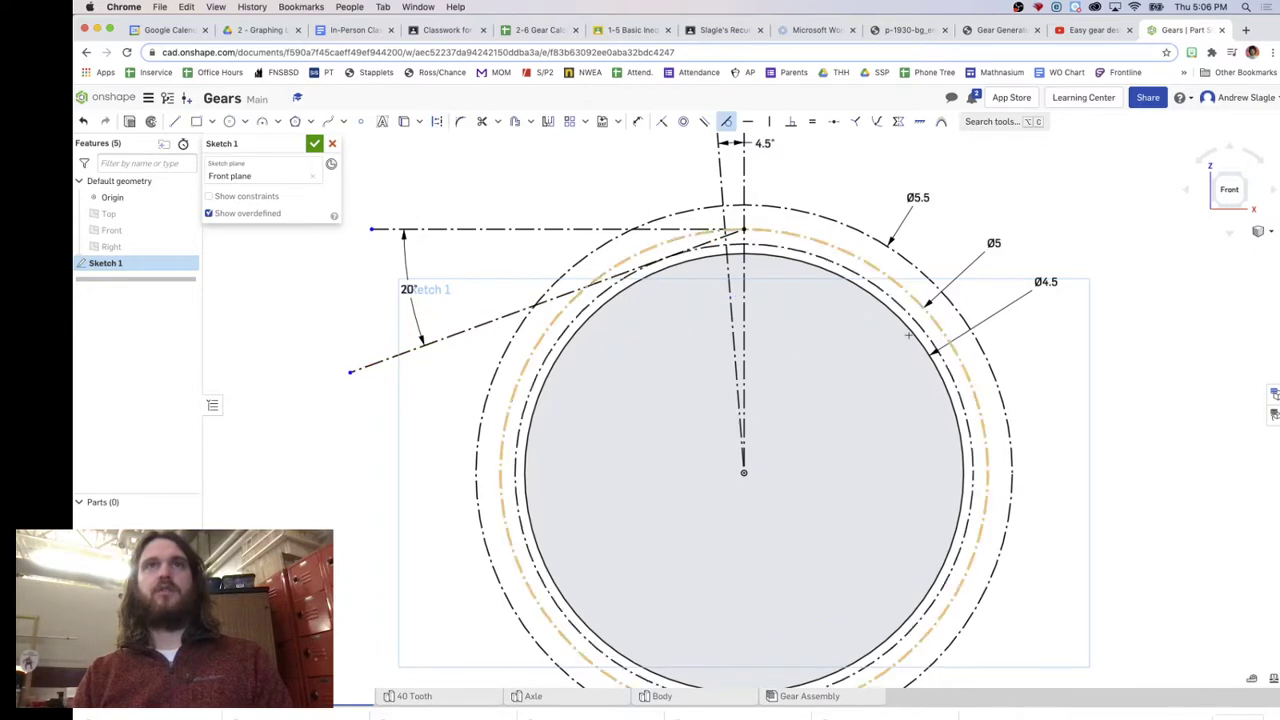
pyautogui.scroll(10, 655, 250)
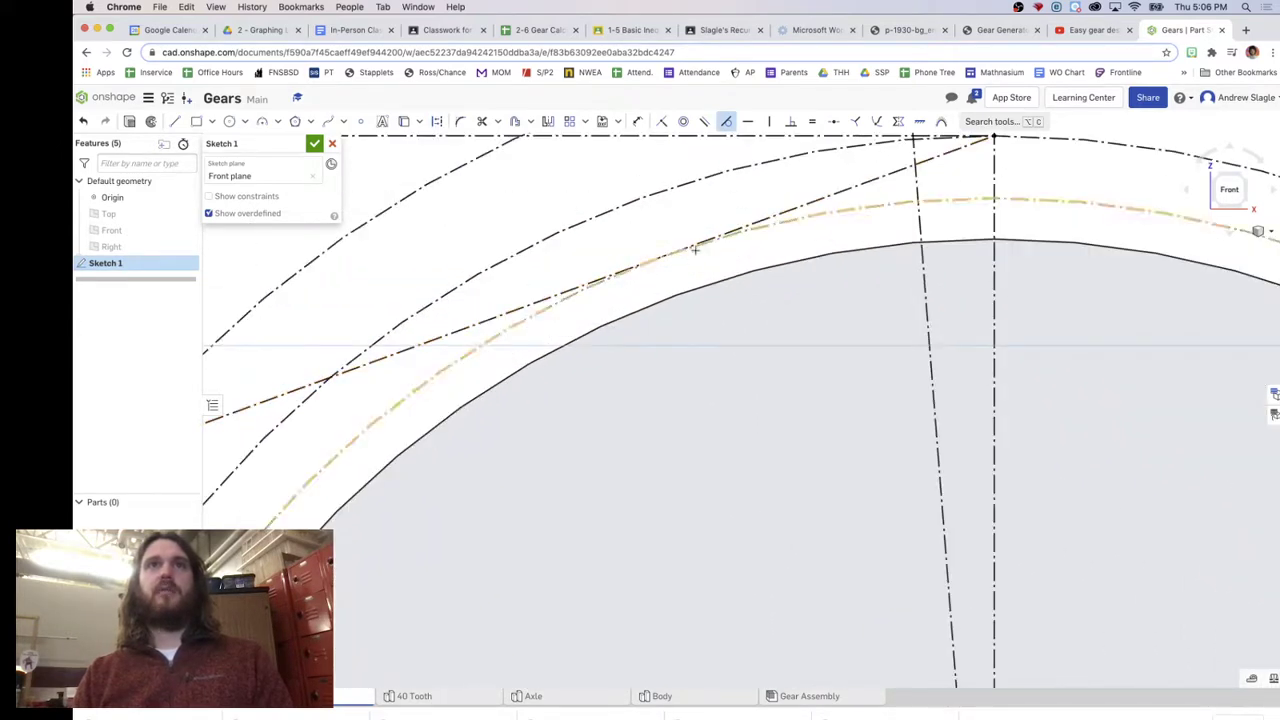
pyautogui.scroll(-10, 700, 258)
pyautogui.scroll(-2, 713, 252)
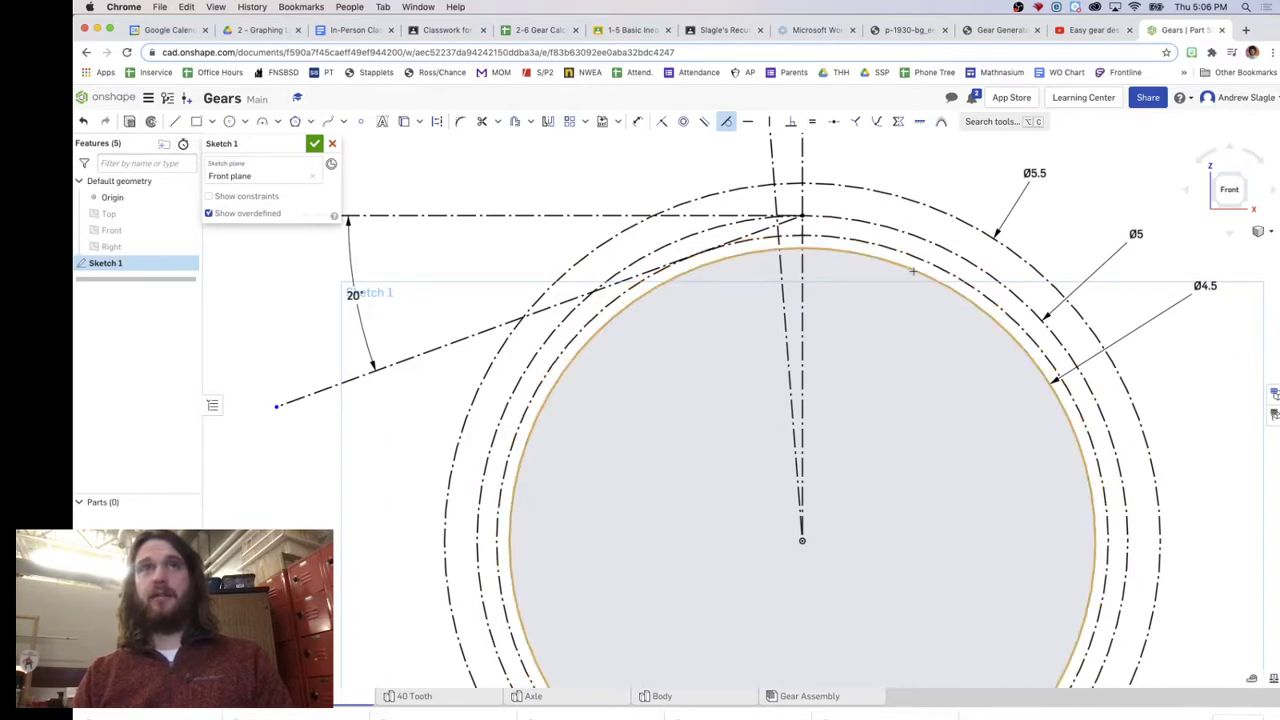
pyautogui.click(531, 31)
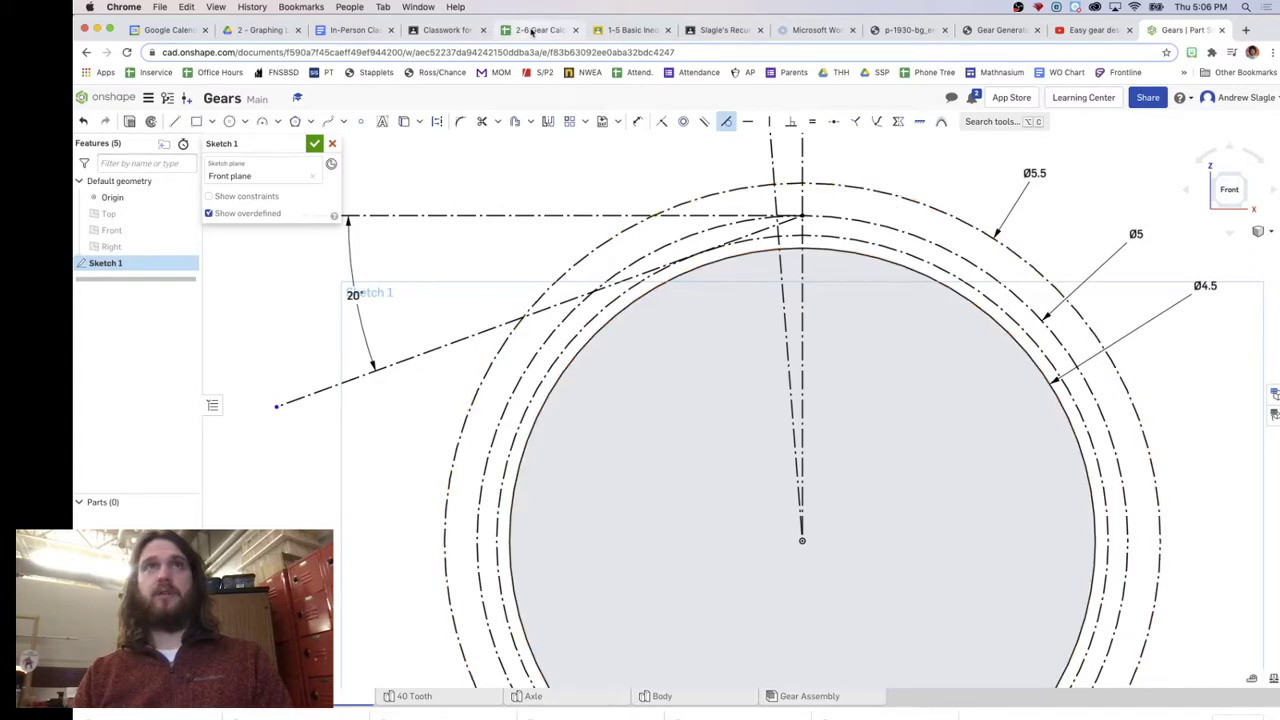
# Add a circle centred at the top pitch-circle intersection and set its diameter to 1.25 from the spreadsheet
pyautogui.click(1192, 36)
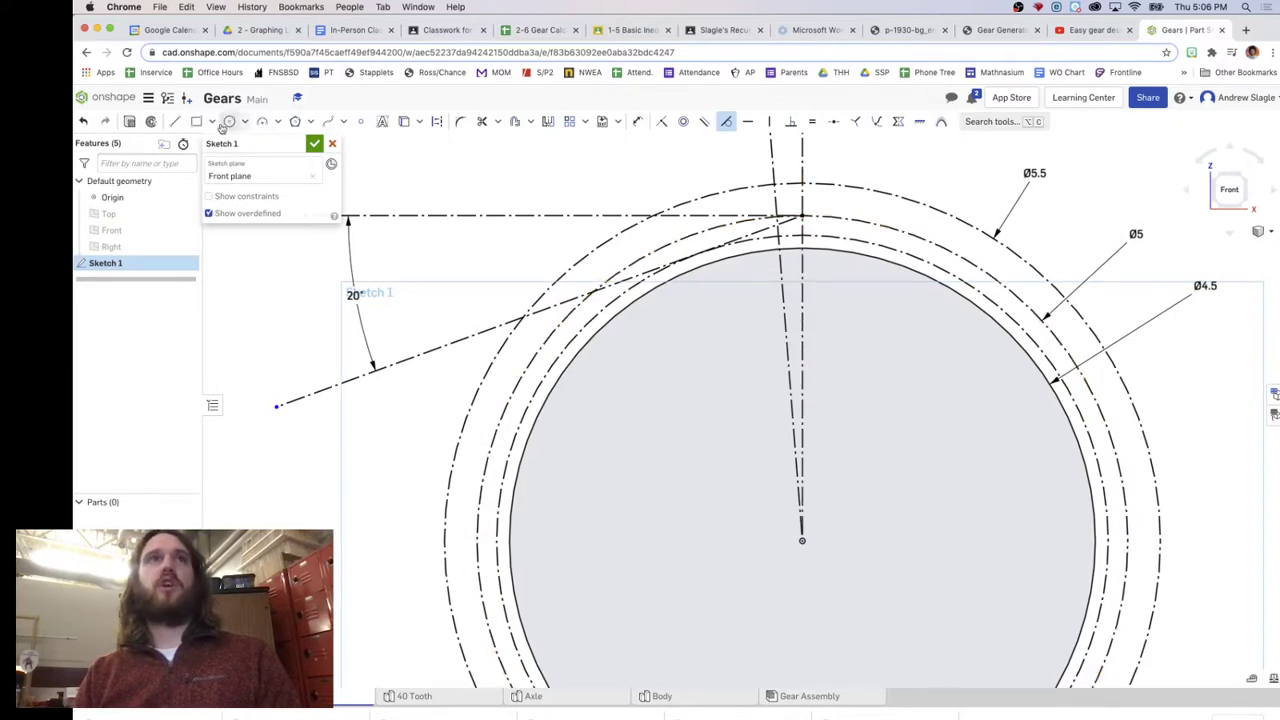
pyautogui.click(229, 122)
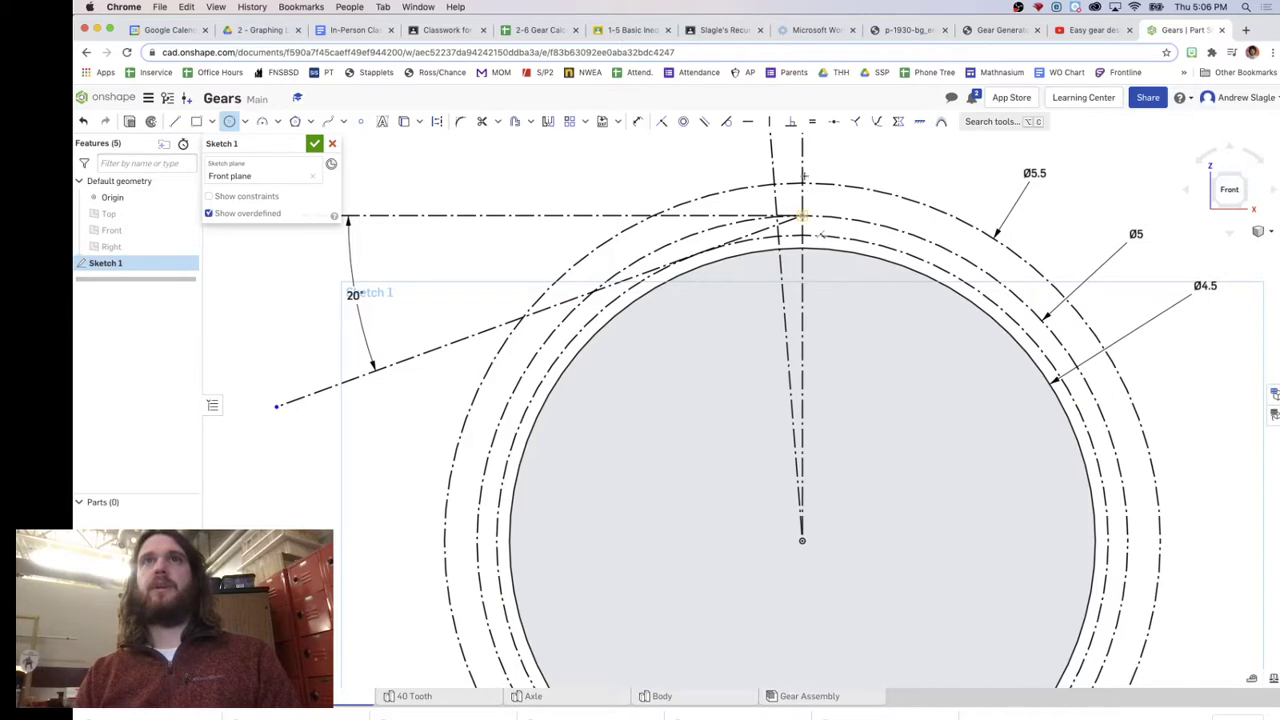
pyautogui.click(802, 215)
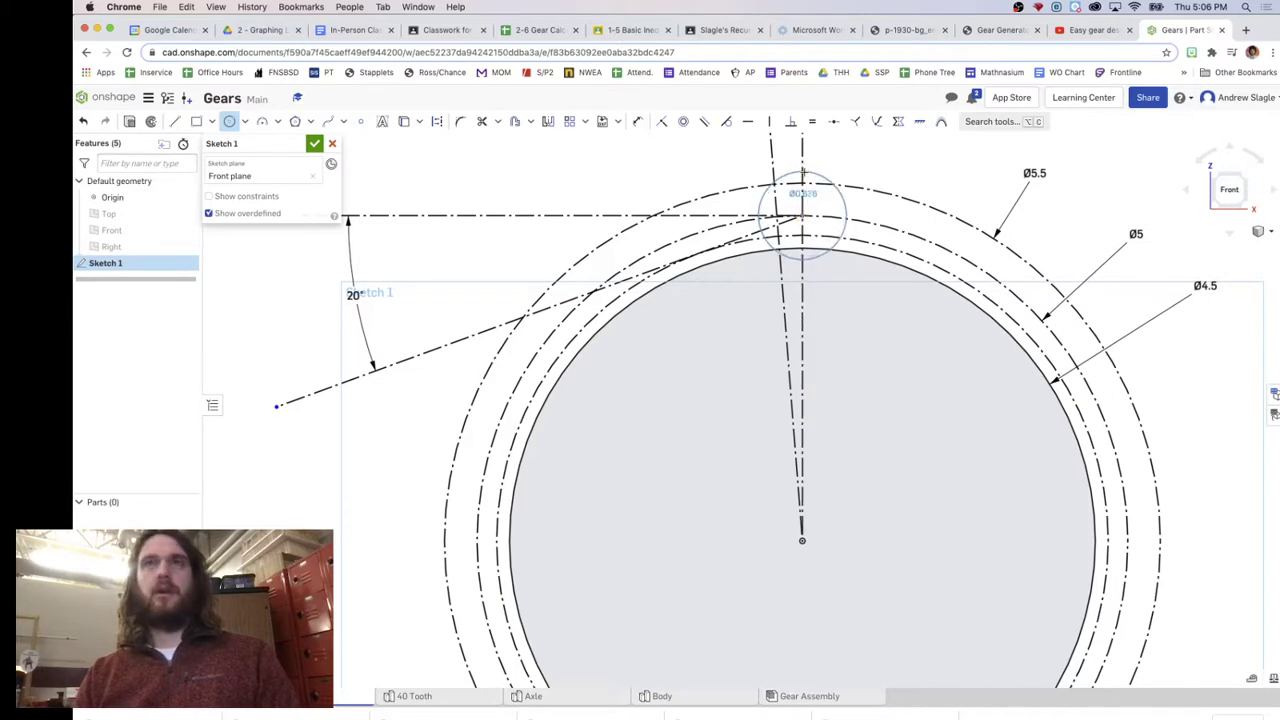
pyautogui.press('Escape')
pyautogui.press('d')
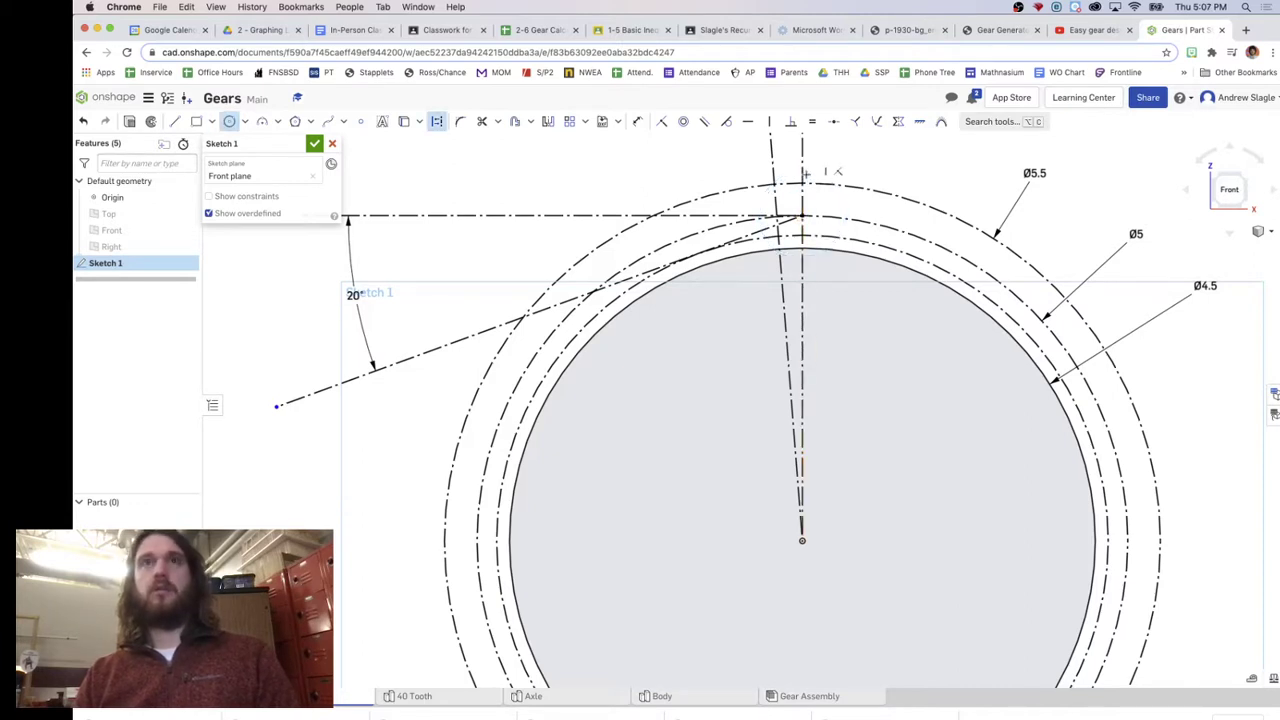
pyautogui.click(805, 206)
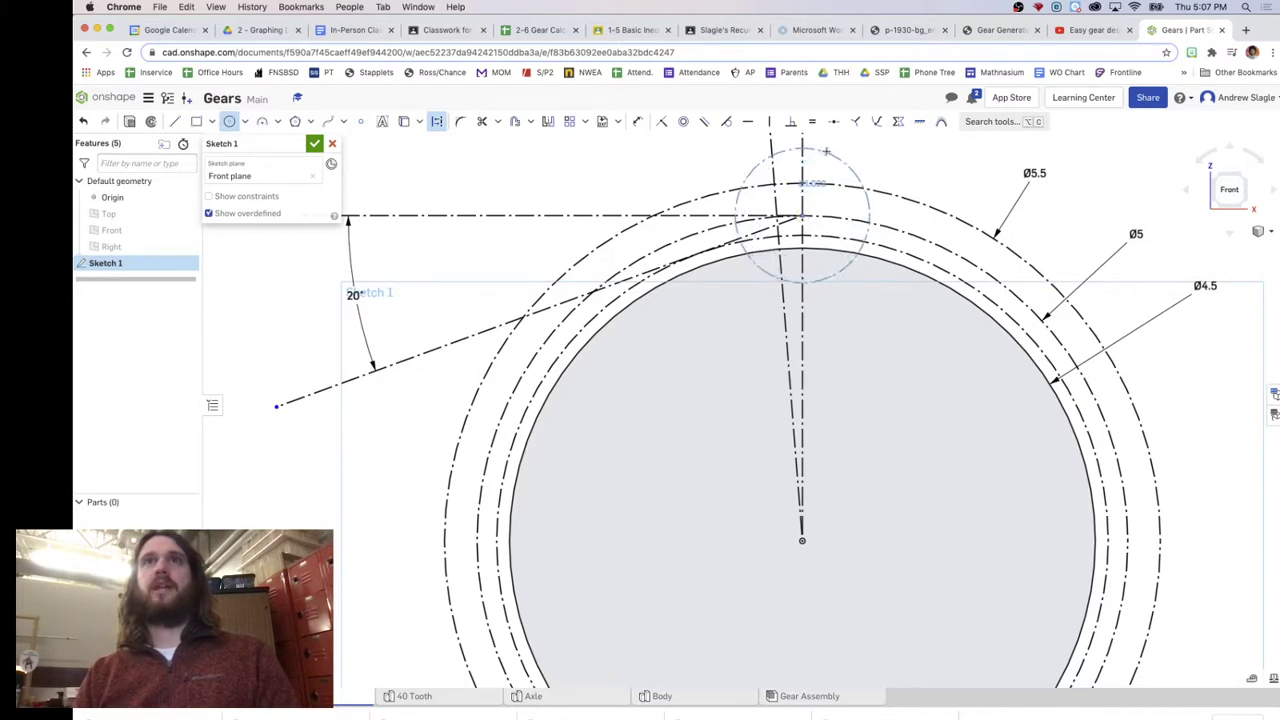
pyautogui.click(545, 30)
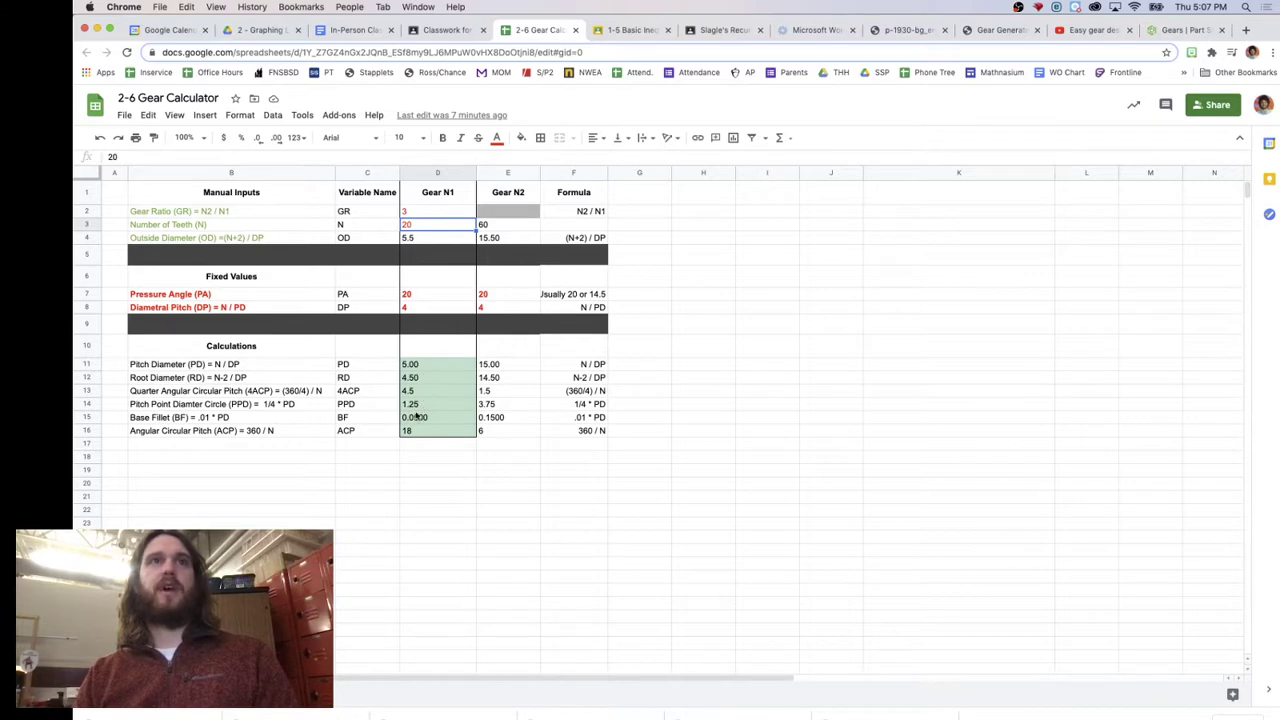
pyautogui.click(1185, 32)
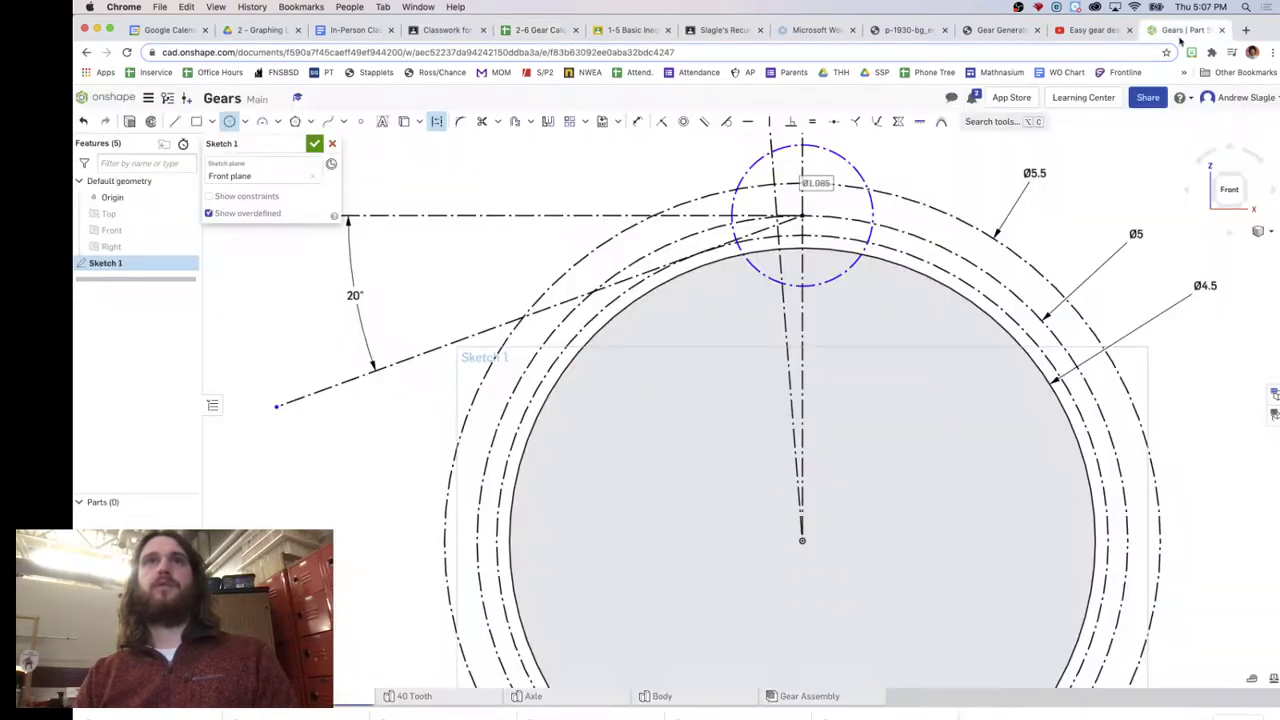
pyautogui.doubleClick(816, 183)
pyautogui.write('1.25')
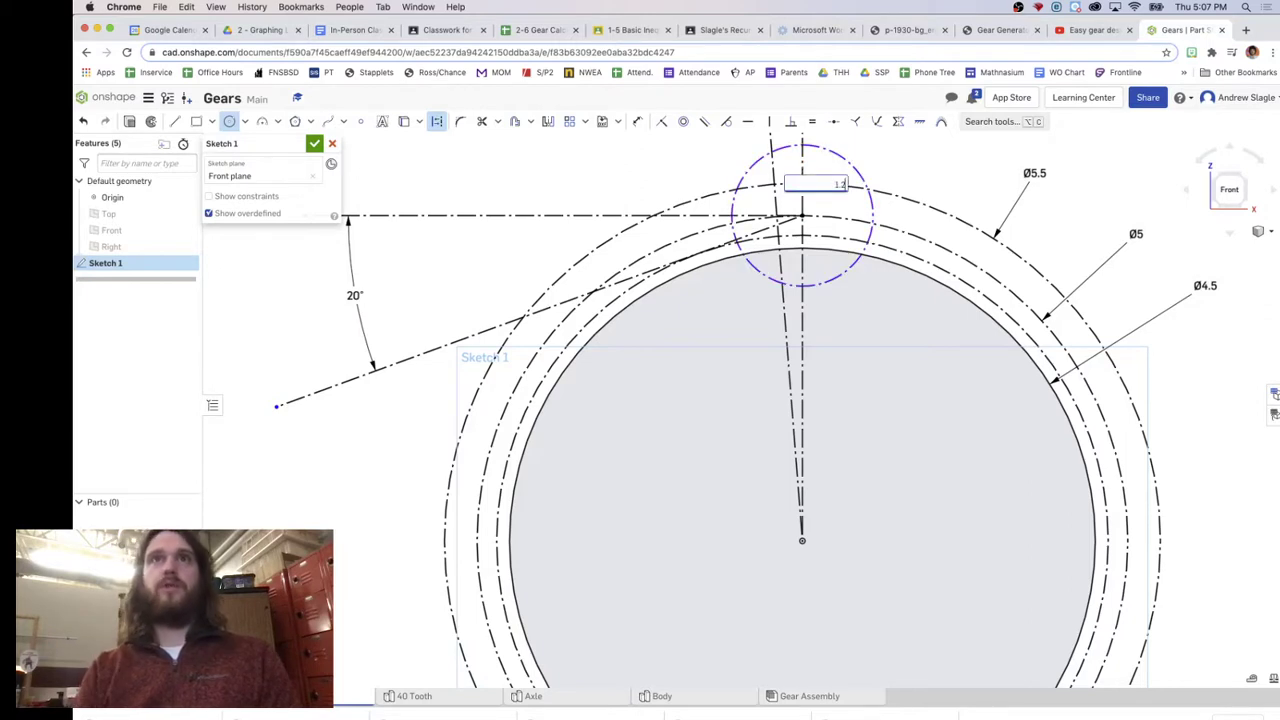
pyautogui.press('Return')
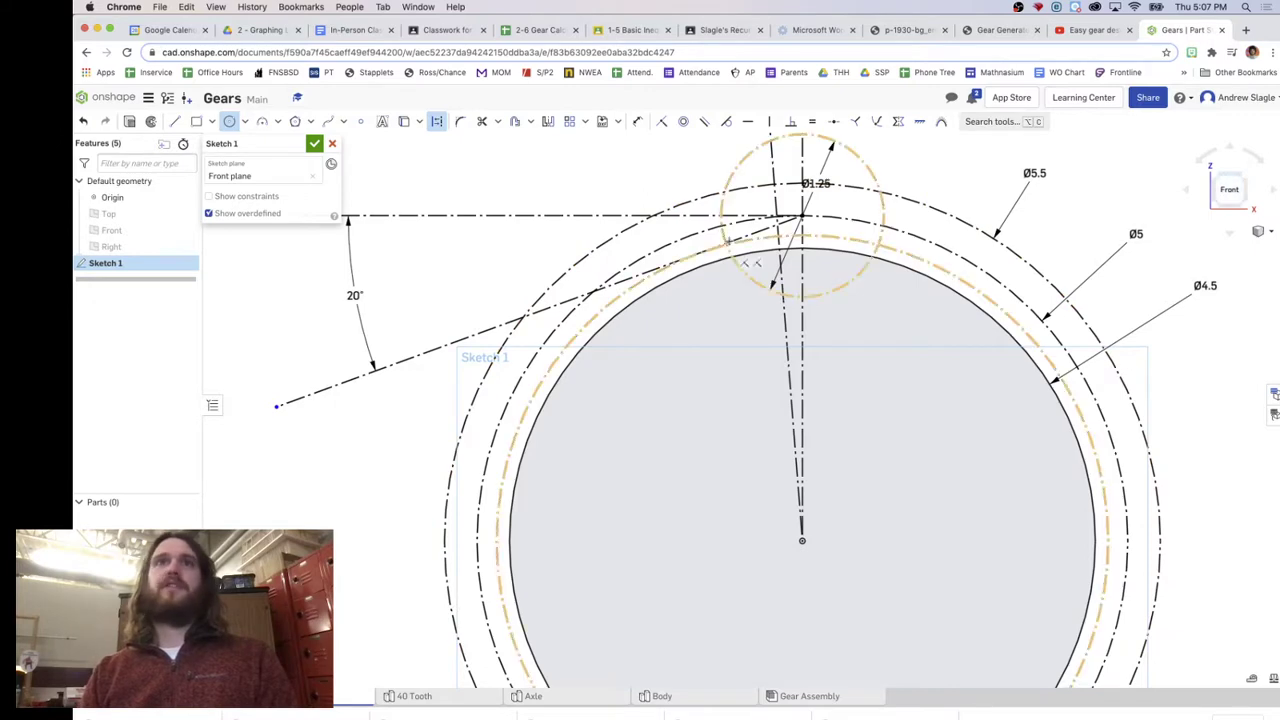
# Zoom in and centre a new circle where the 20° line crosses the pitch circle
pyautogui.scroll(5, 730, 240)
pyautogui.scroll(4, 765, 225)
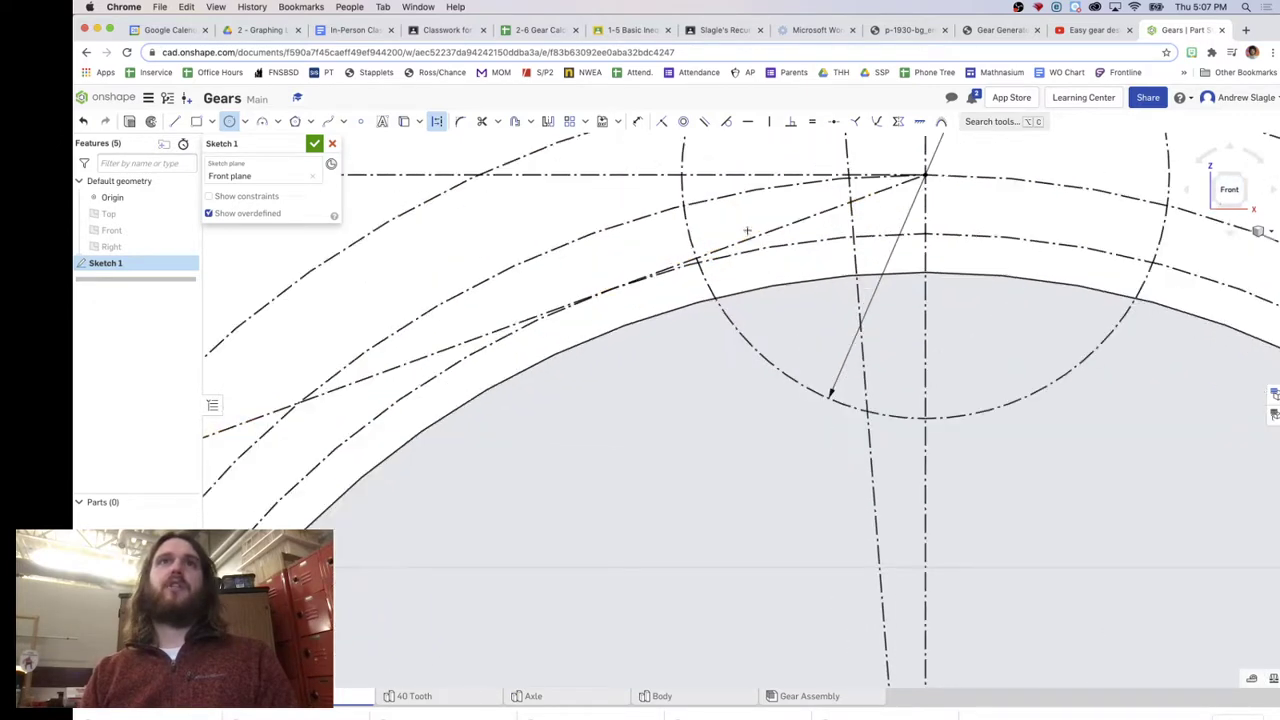
pyautogui.scroll(3, 690, 268)
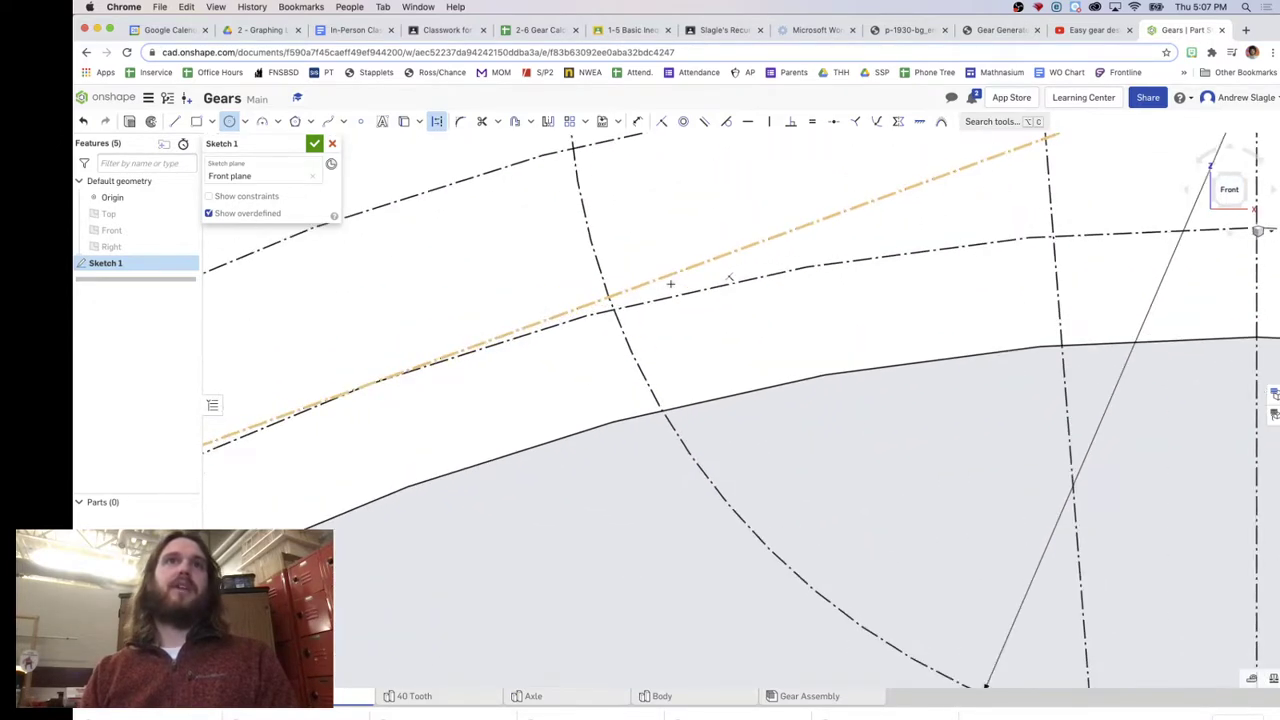
pyautogui.scroll(-3, 675, 280)
pyautogui.scroll(1, 667, 287)
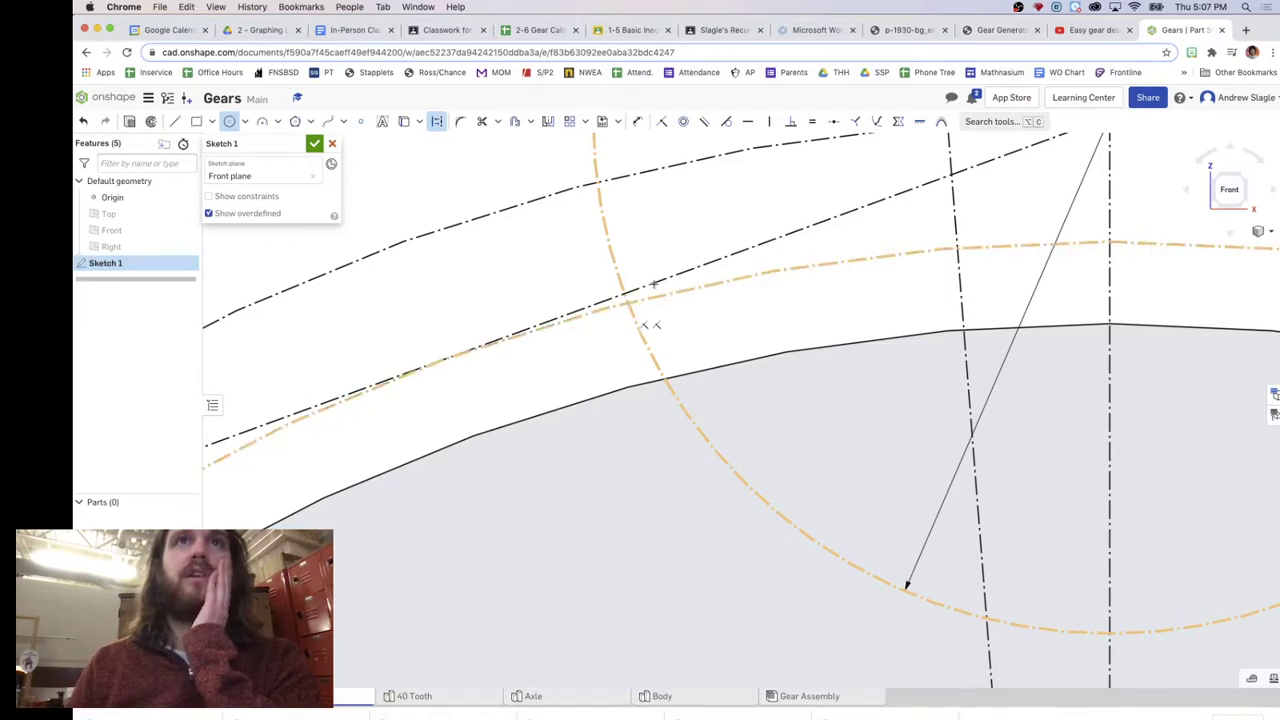
pyautogui.click(627, 297)
pyautogui.scroll(1, 628, 300)
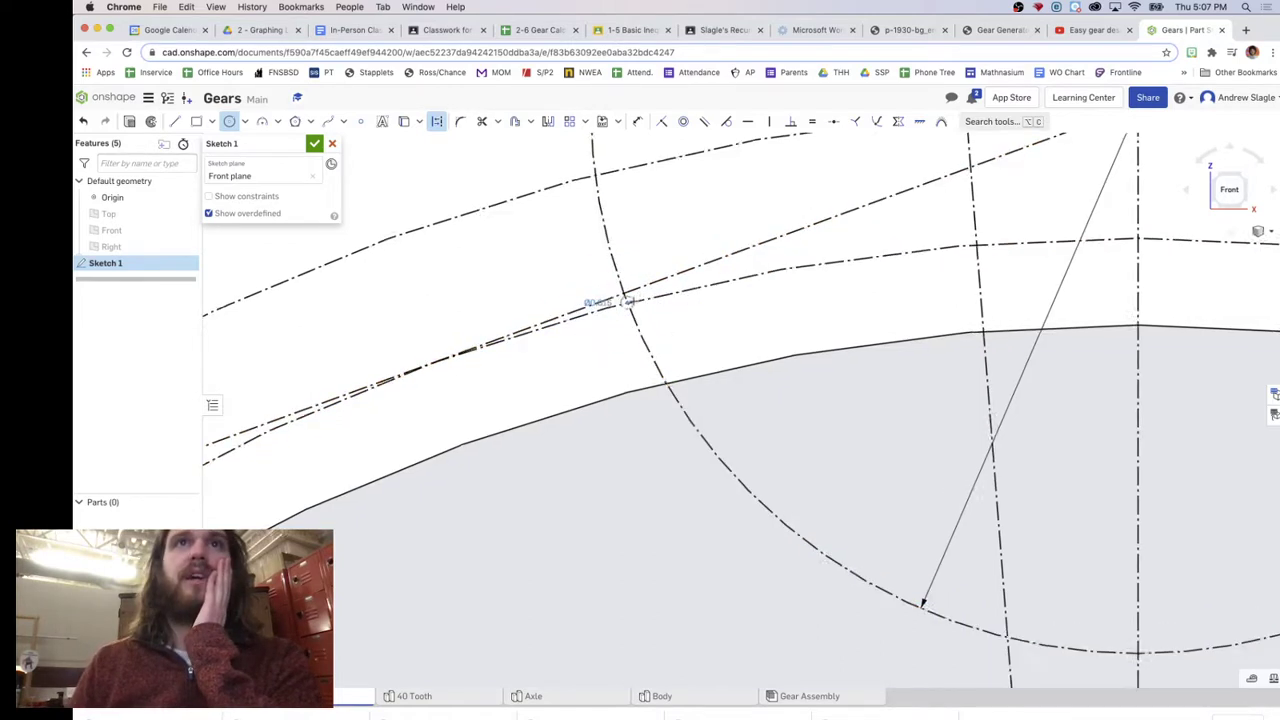
pyautogui.scroll(3, 626, 301)
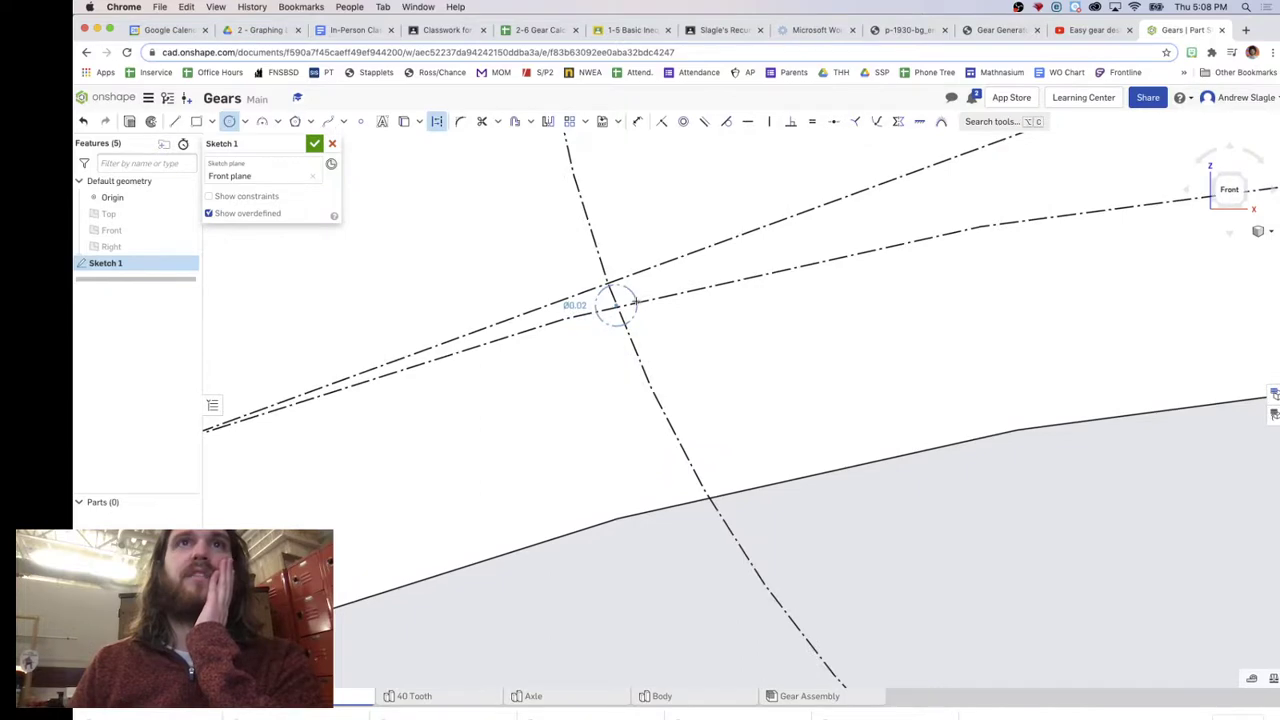
pyautogui.scroll(-5, 632, 300)
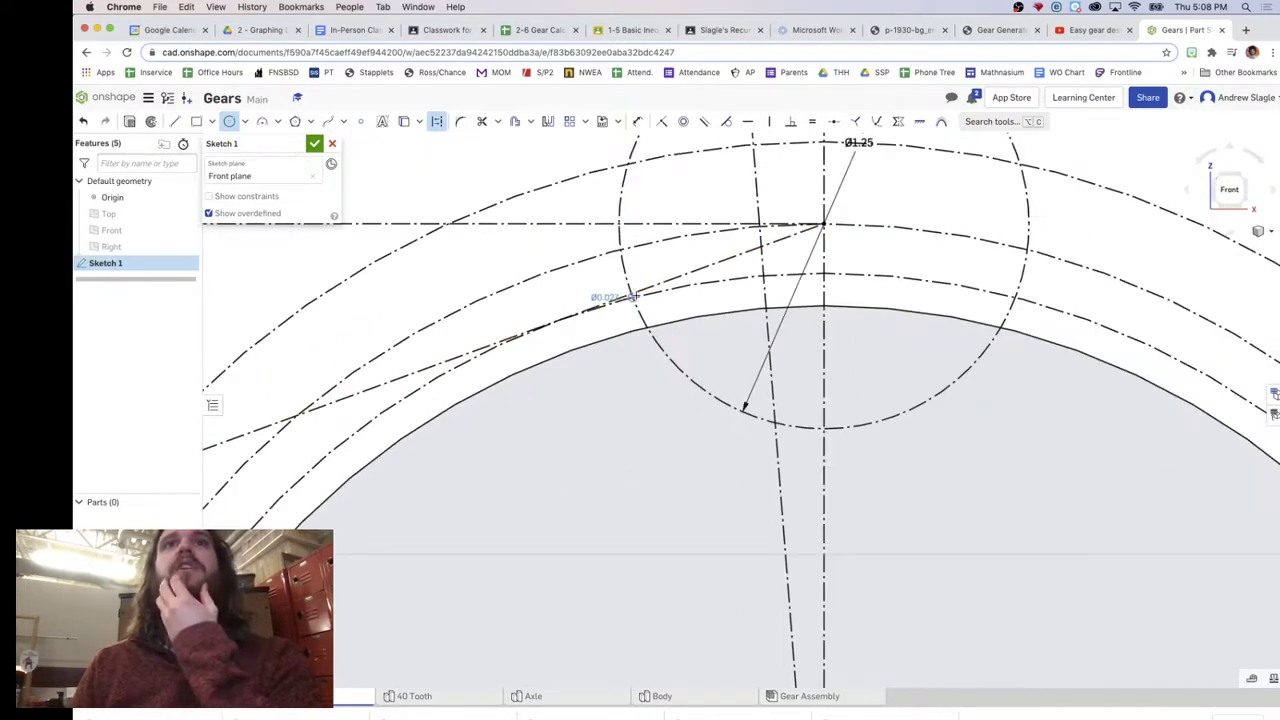
pyautogui.scroll(-5, 632, 297)
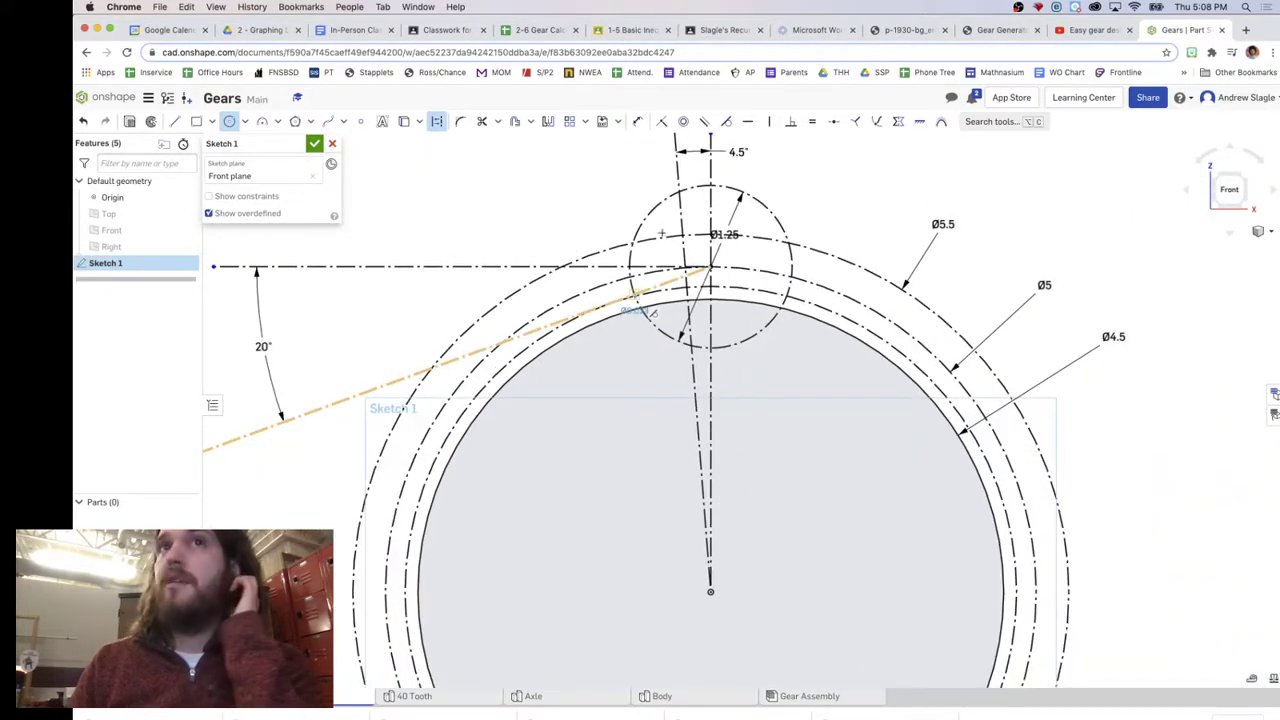
# Place the second circle and dimension its diameter to 1.25, undoing the mistaken 125 entry
pyautogui.click(685, 212)
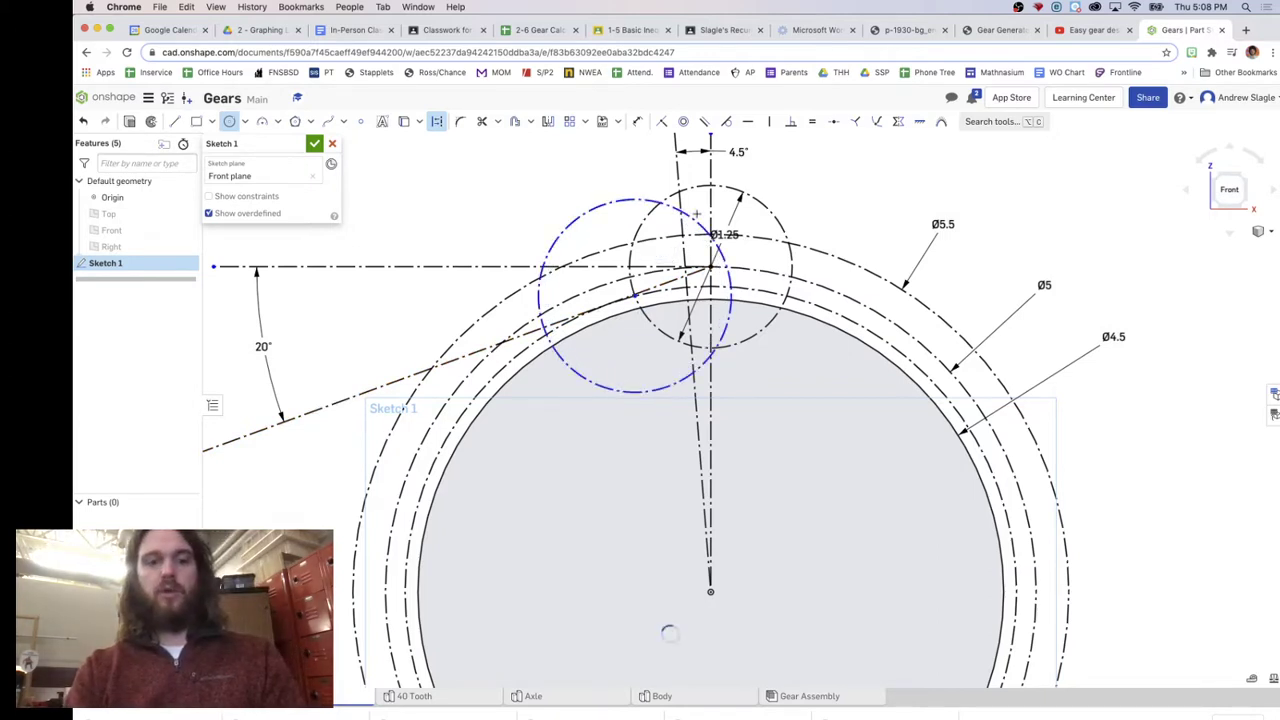
pyautogui.write('125')
pyautogui.press('Return')
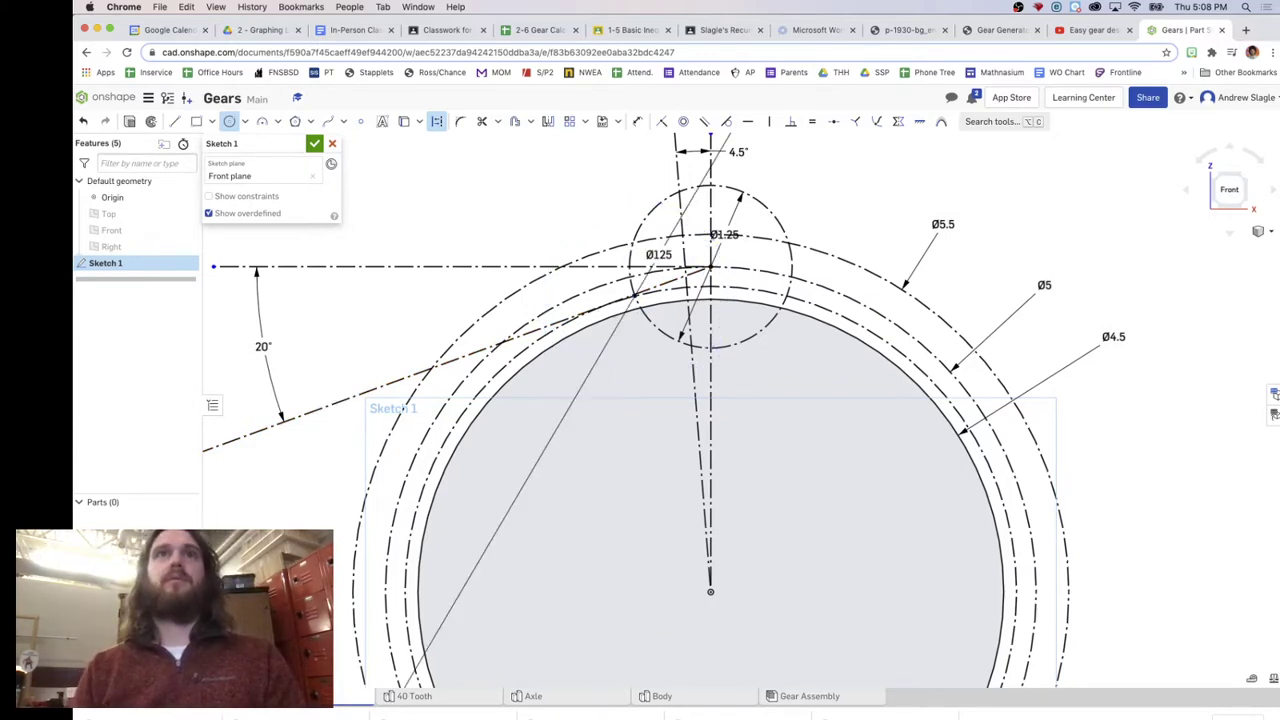
pyautogui.press('Escape')
pyautogui.hotkey('ctrl', 'z')
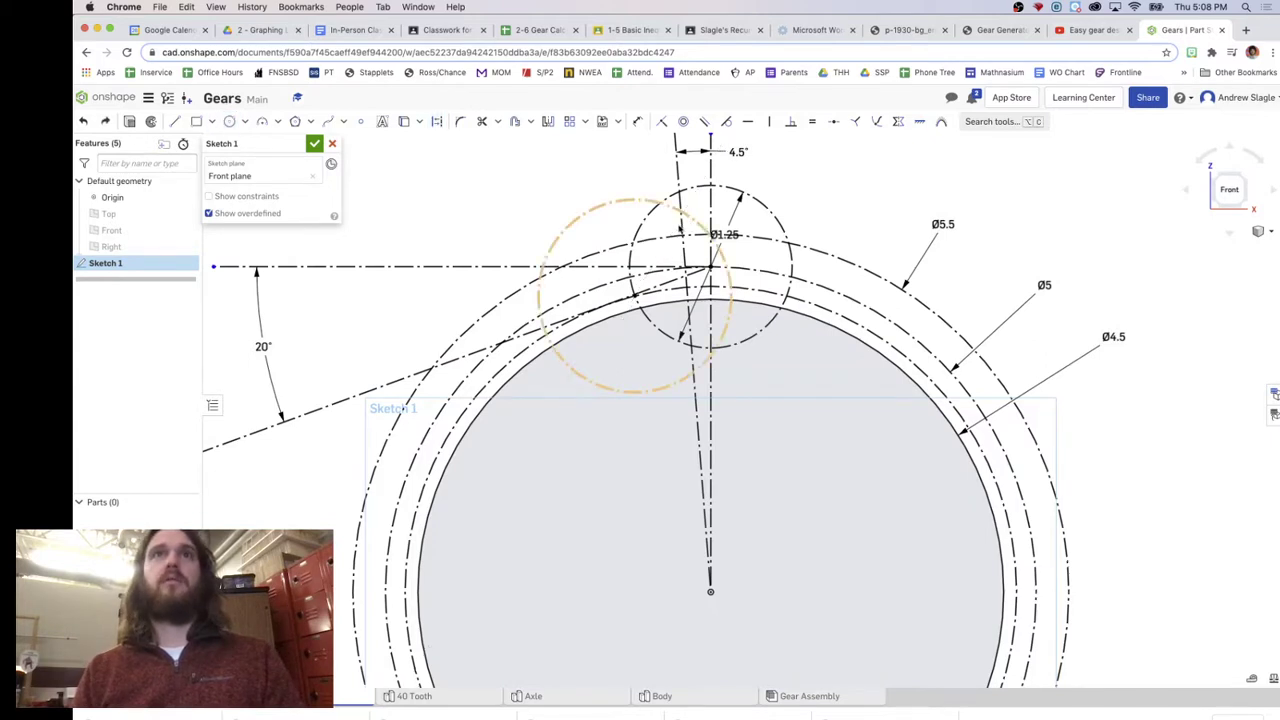
pyautogui.click(680, 210)
pyautogui.click(637, 121)
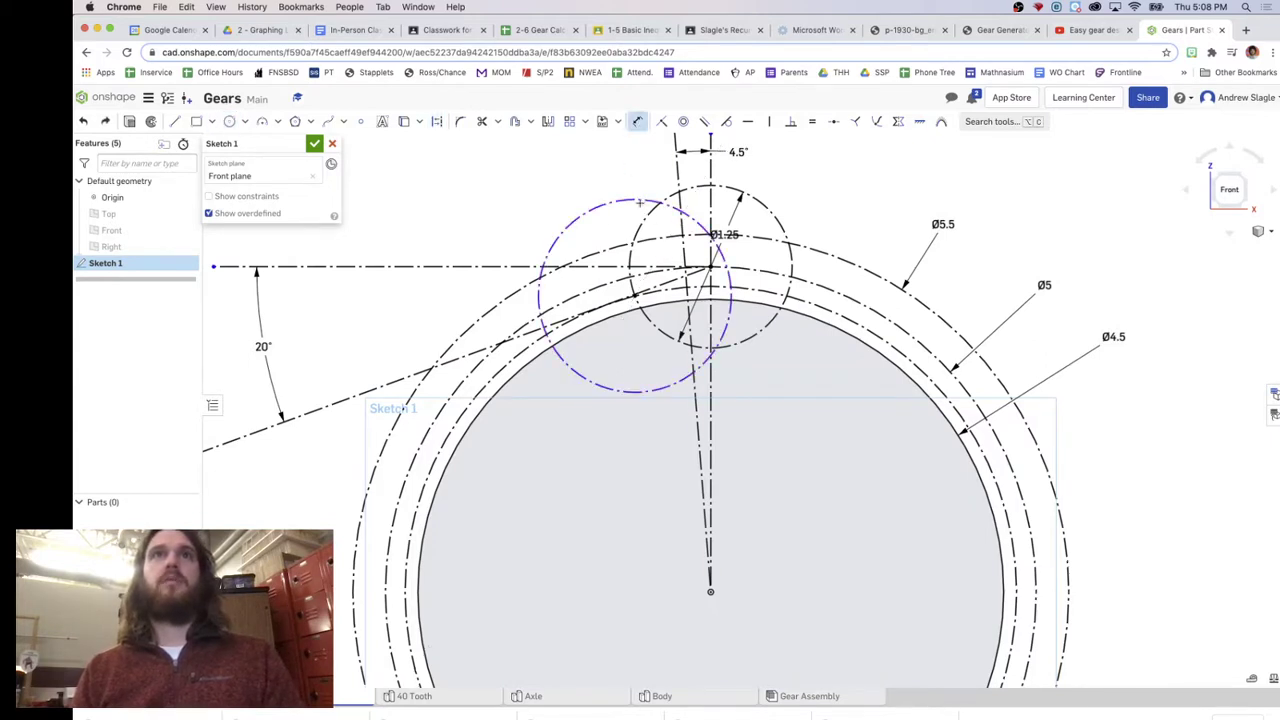
pyautogui.click(640, 202)
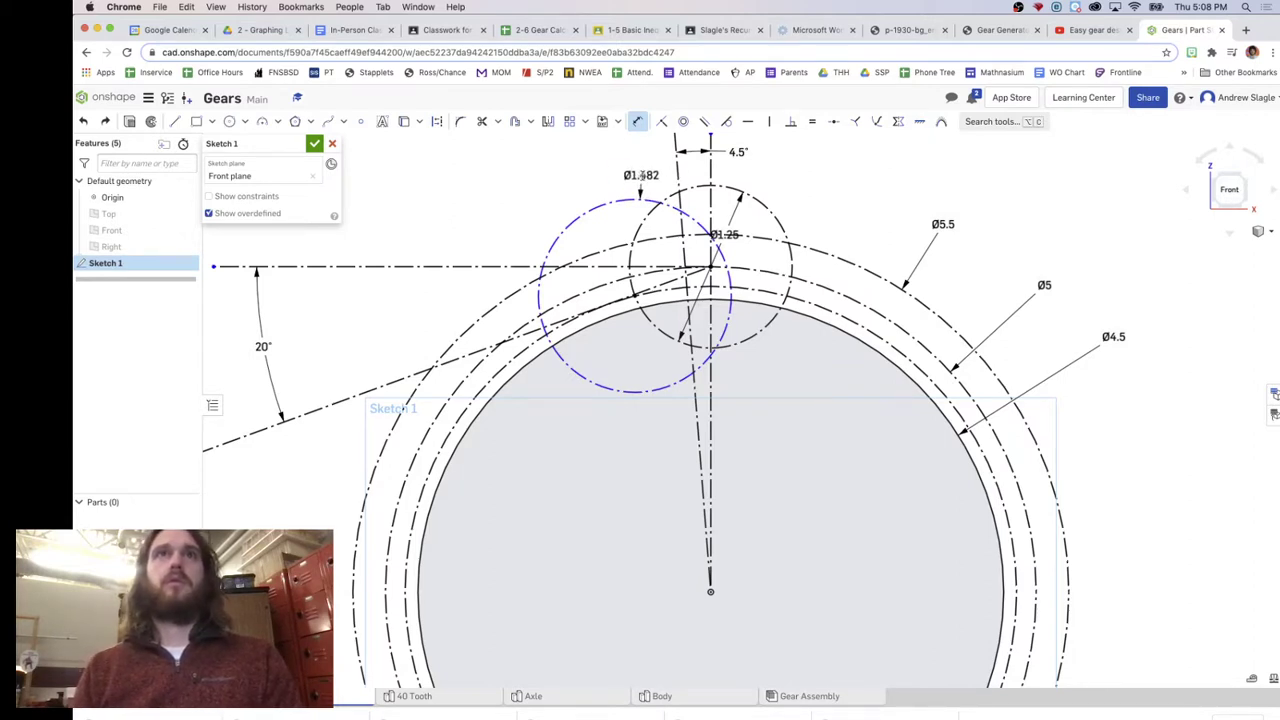
pyautogui.doubleClick(641, 176)
pyautogui.press('BackSpace')
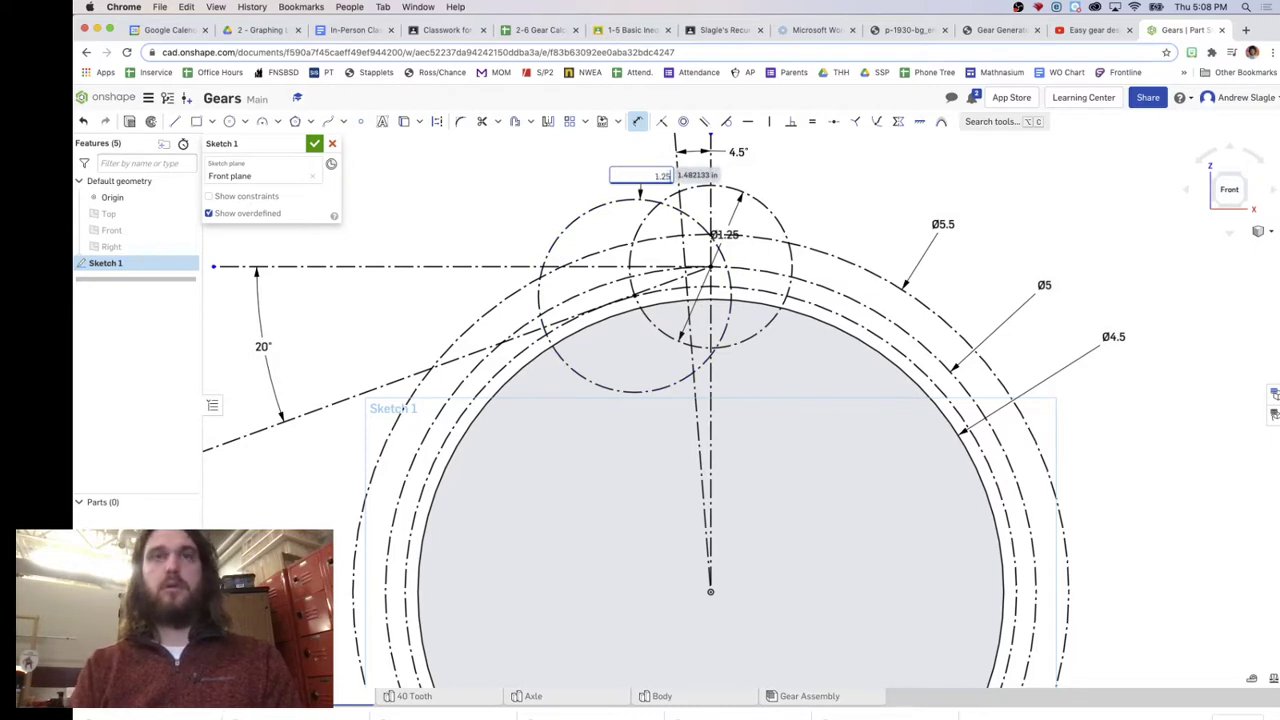
pyautogui.press('Return')
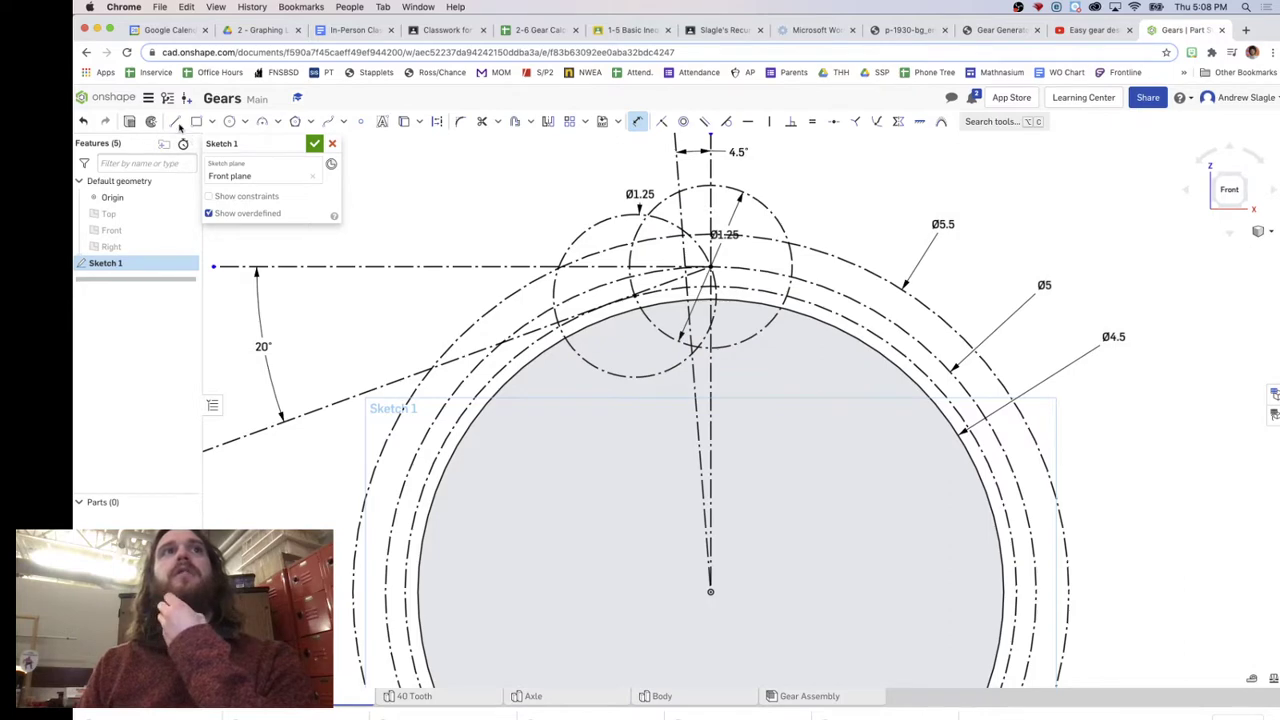
# Draw the R0.82 upper flank arc starting at the pitch-point intersection
pyautogui.click(261, 121)
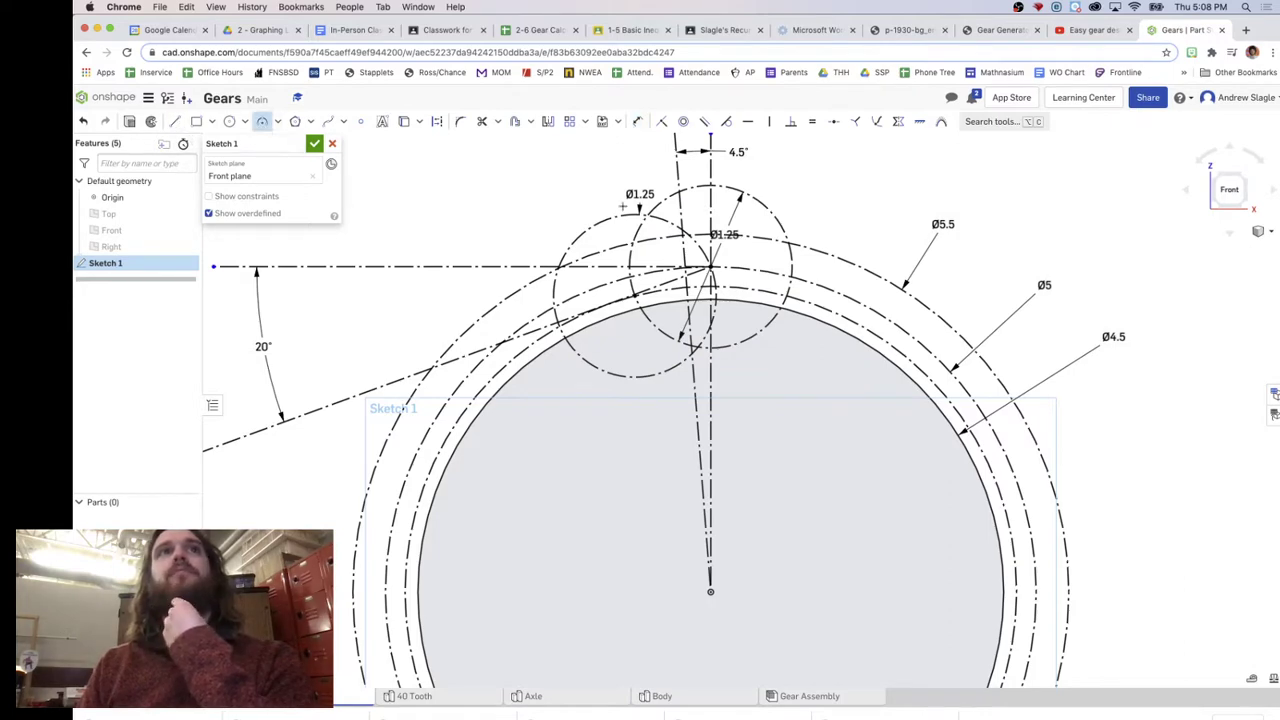
pyautogui.scroll(5, 716, 262)
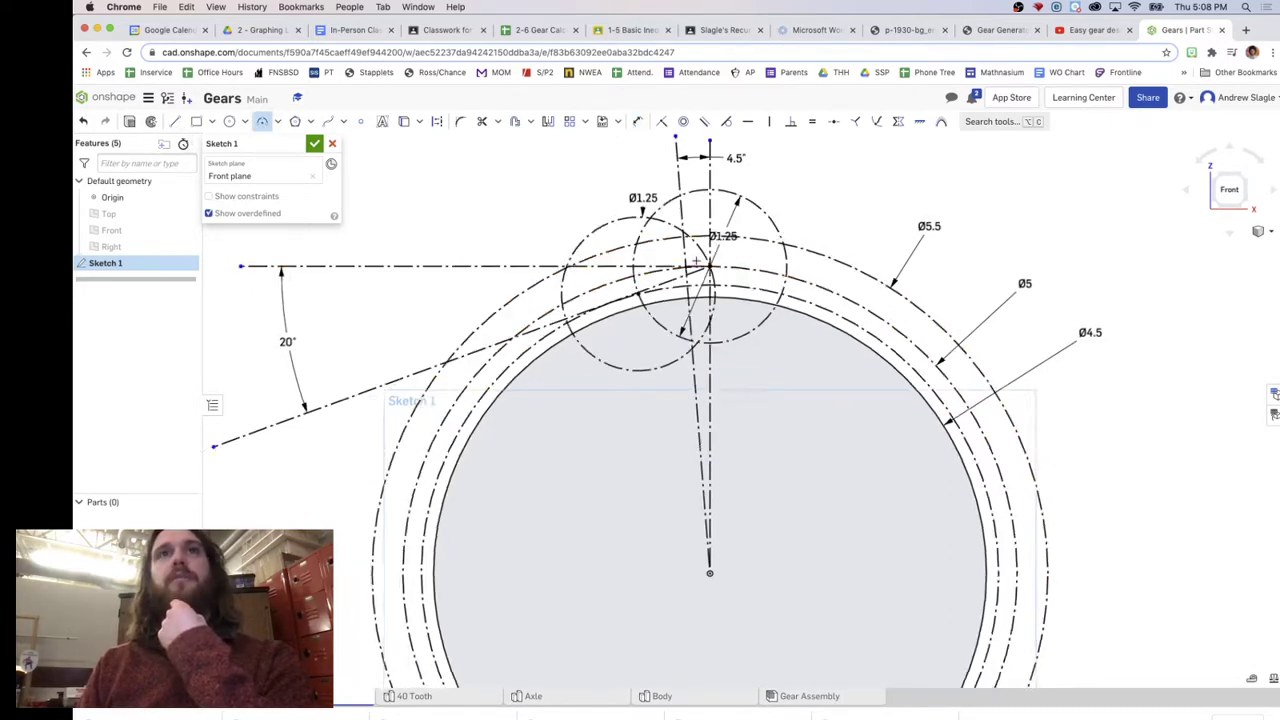
pyautogui.scroll(5, 709, 261)
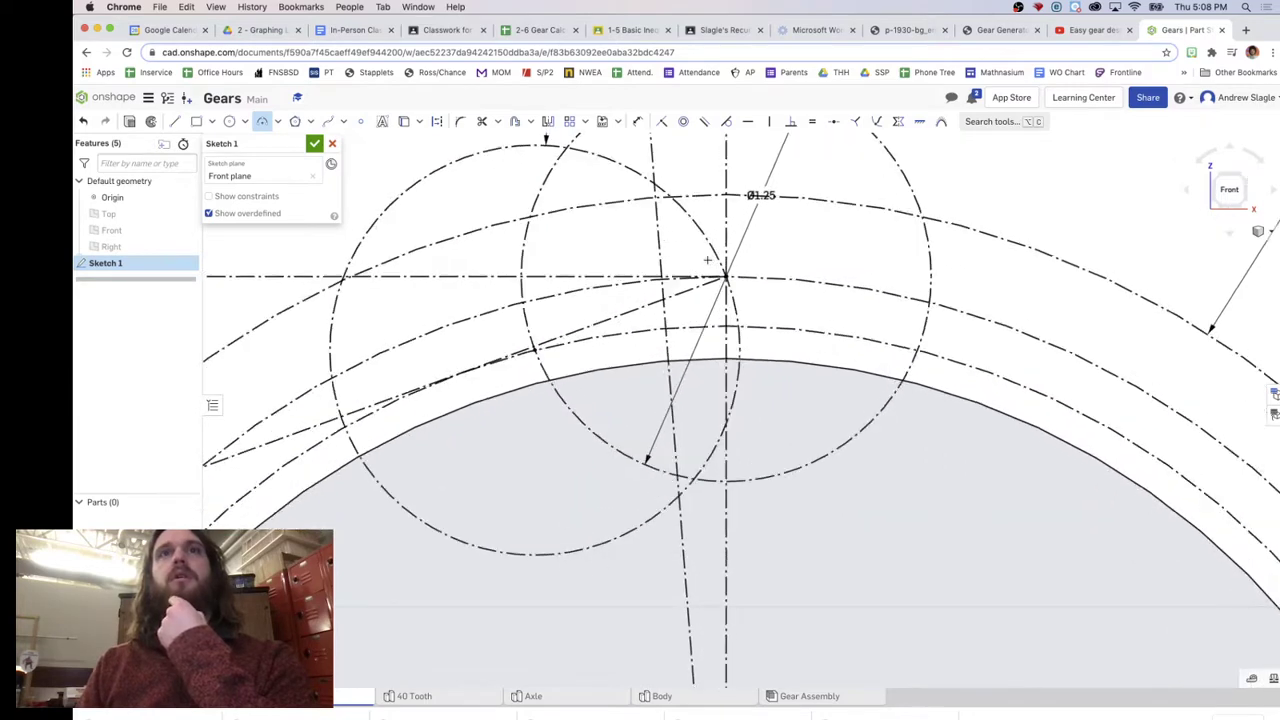
pyautogui.scroll(1, 709, 261)
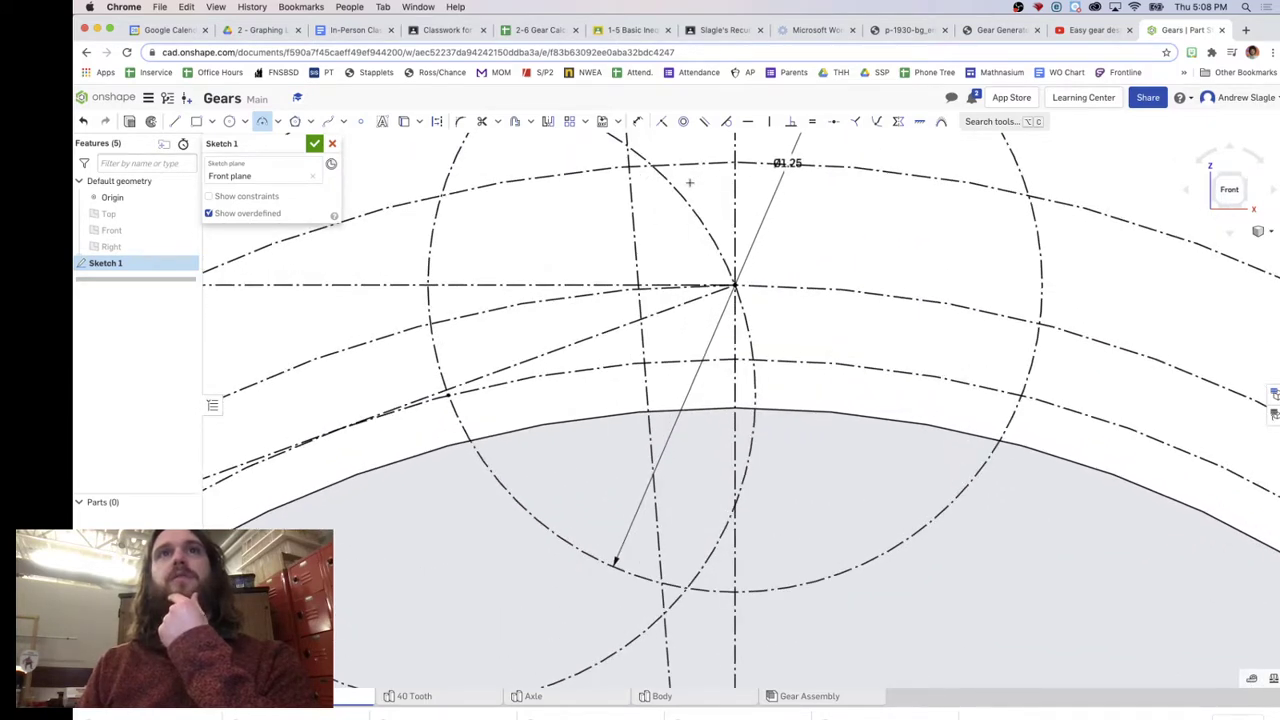
pyautogui.click(652, 166)
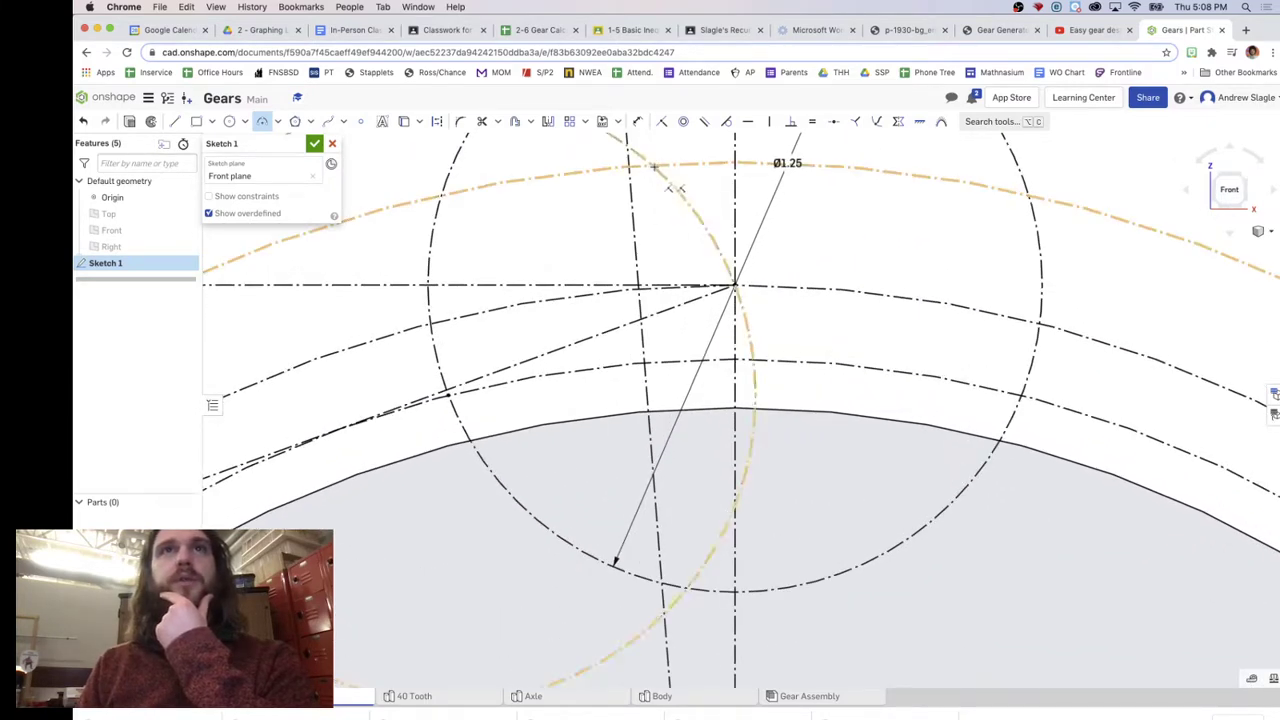
pyautogui.press('Escape')
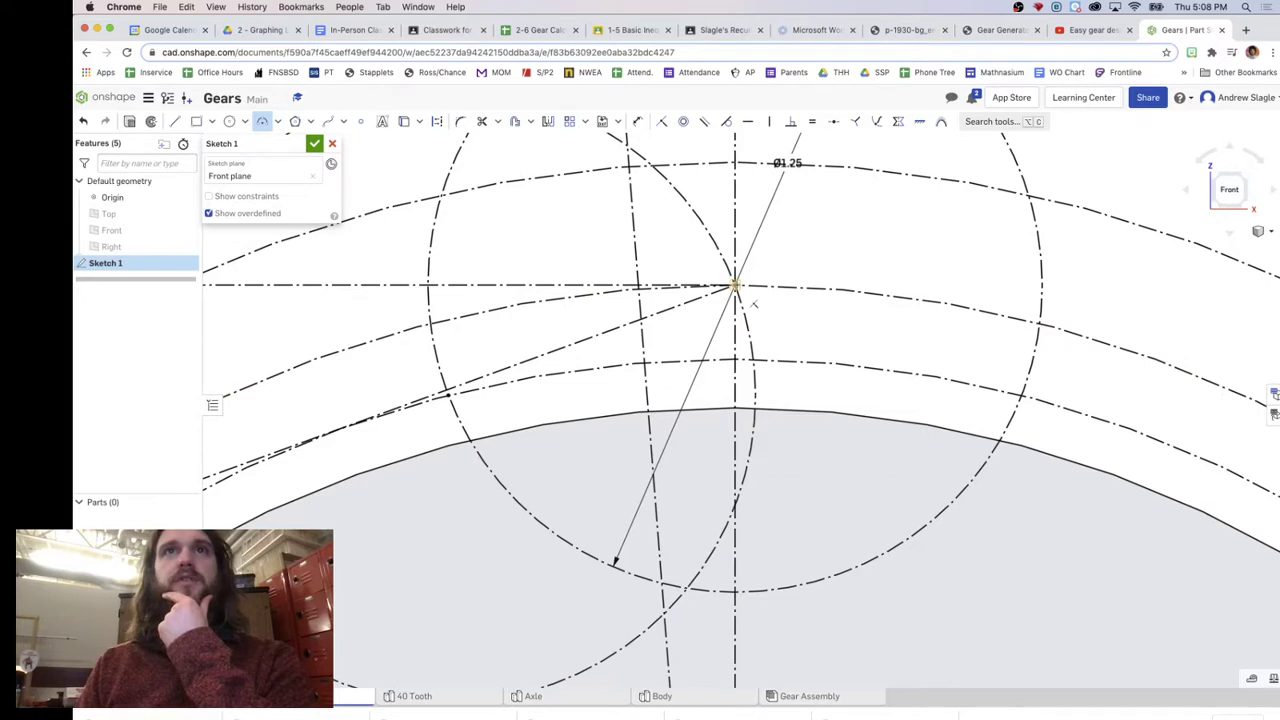
pyautogui.click(735, 287)
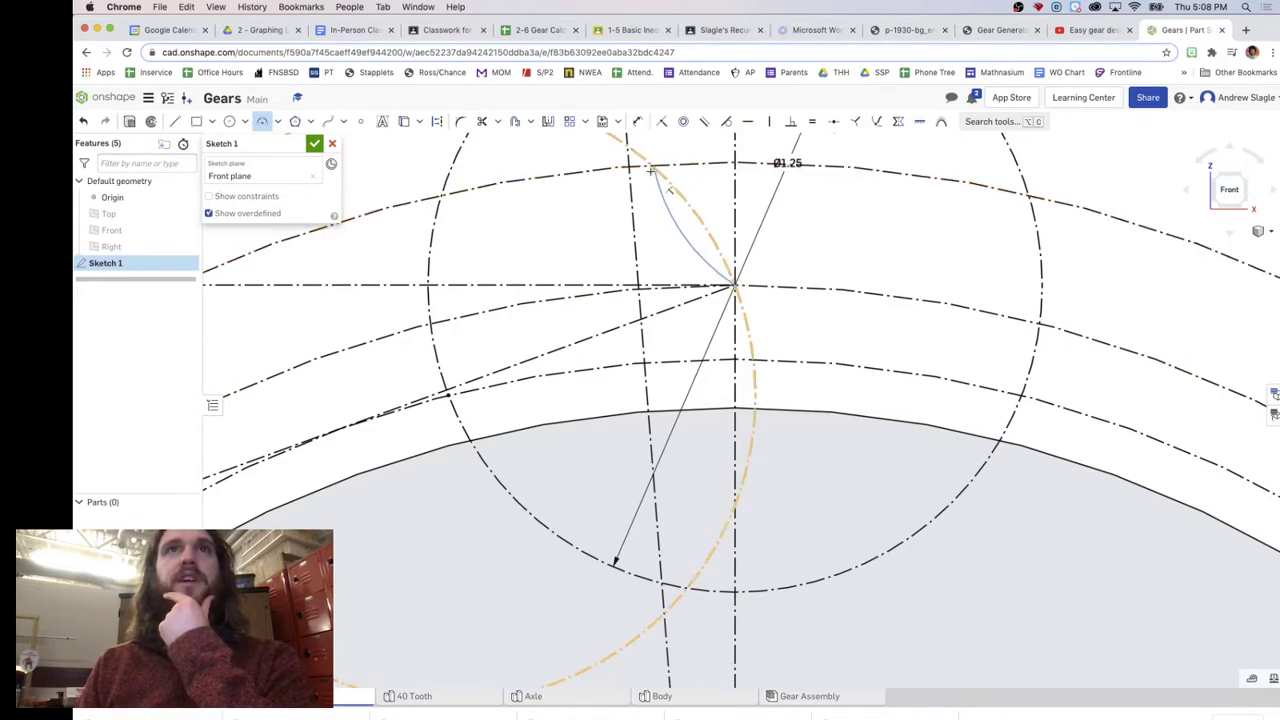
pyautogui.scroll(5, 665, 185)
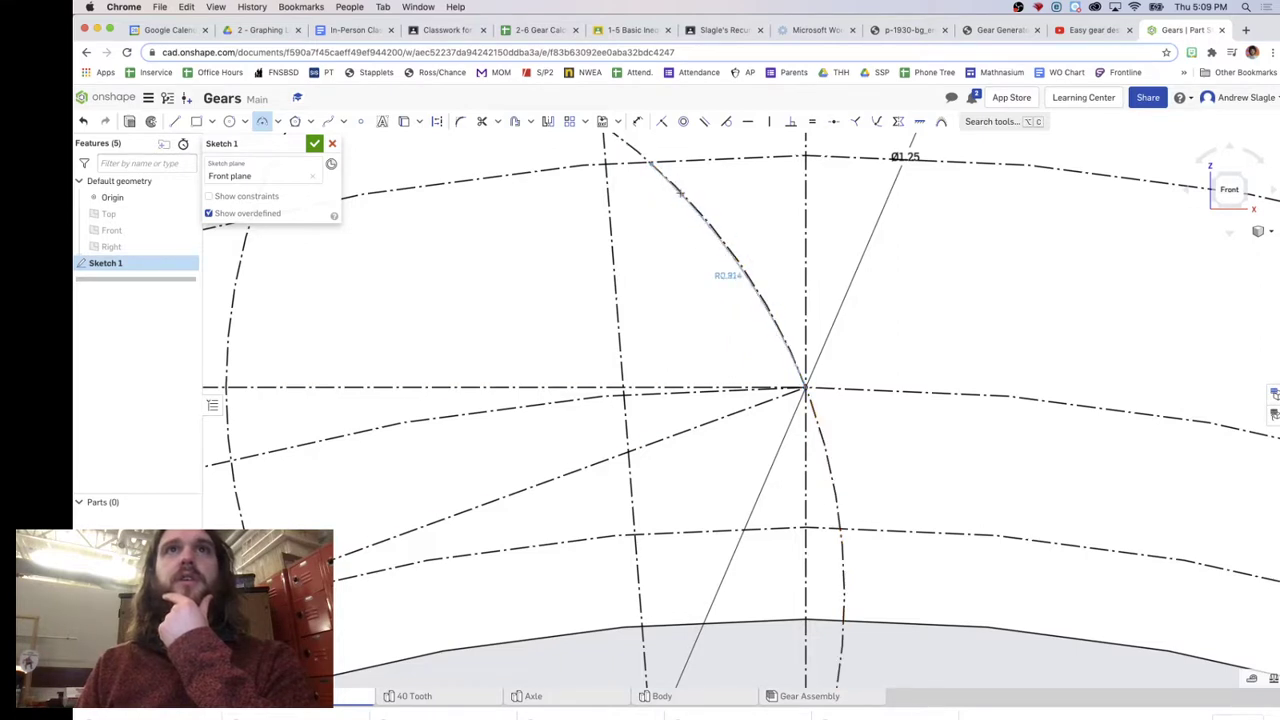
pyautogui.click(714, 235)
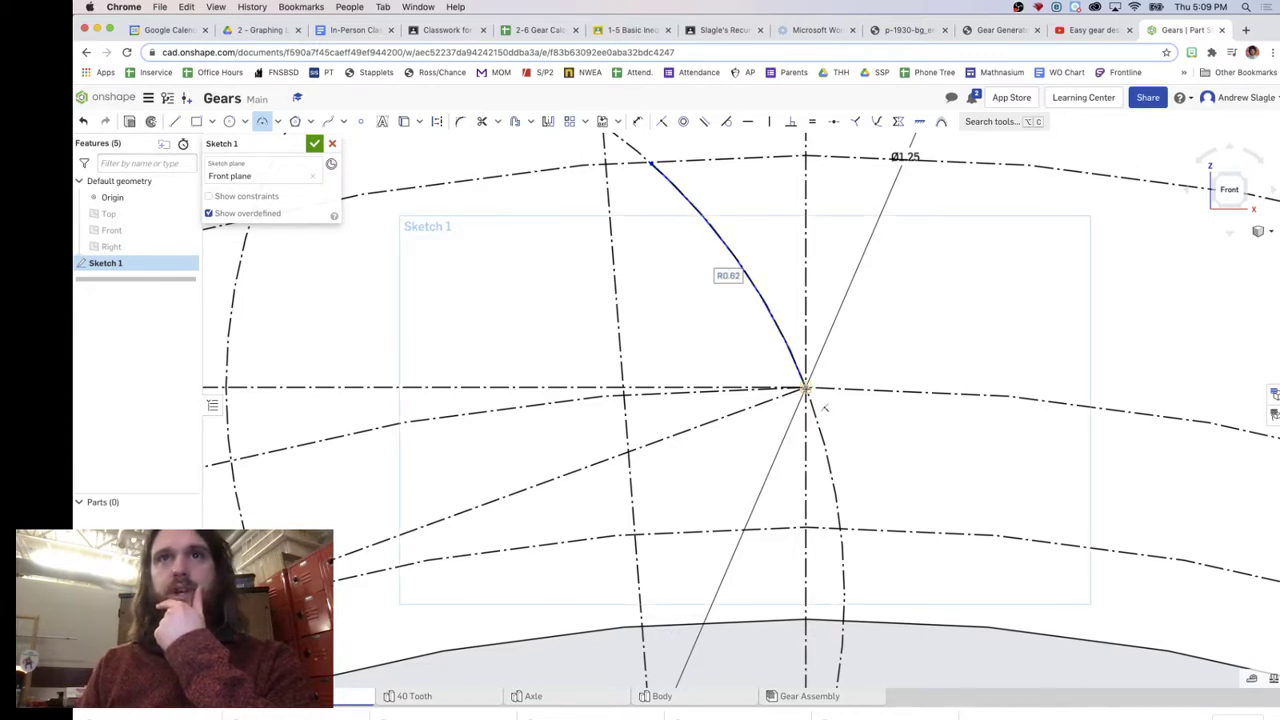
# Draw the R0.635 lower flank arc from the pitch point down toward the root circle
pyautogui.click(806, 388)
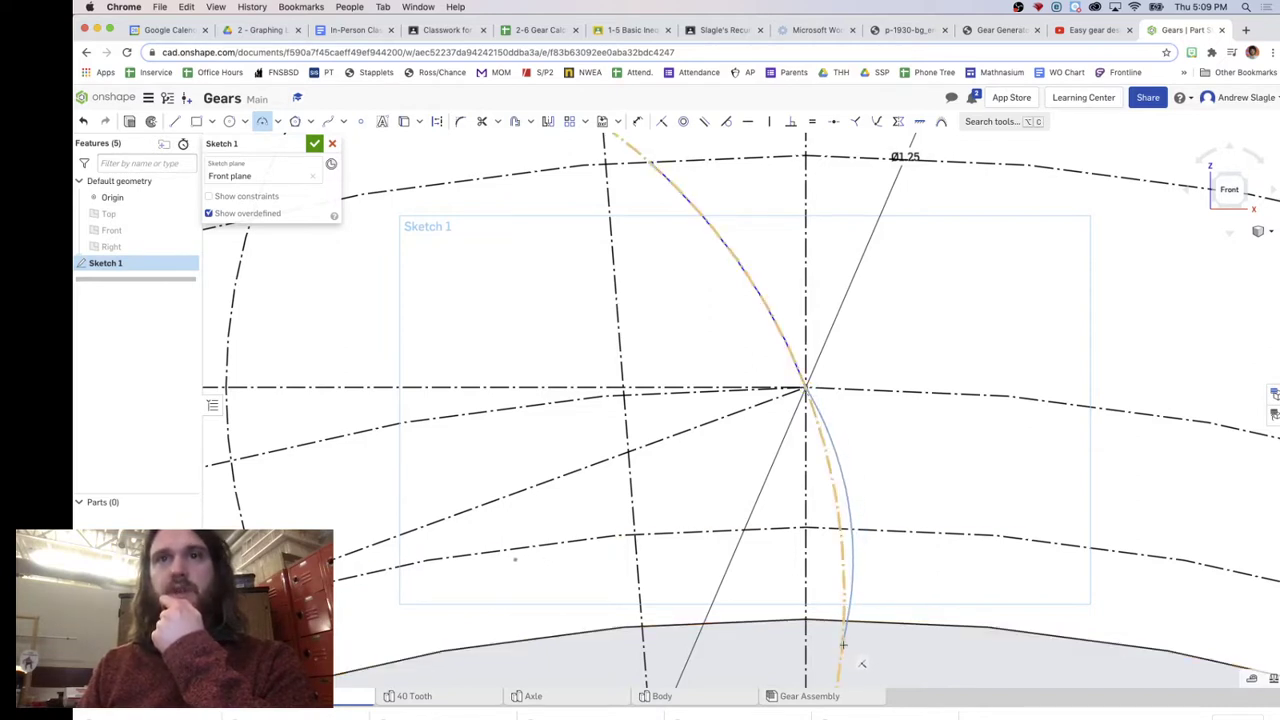
pyautogui.click(843, 643)
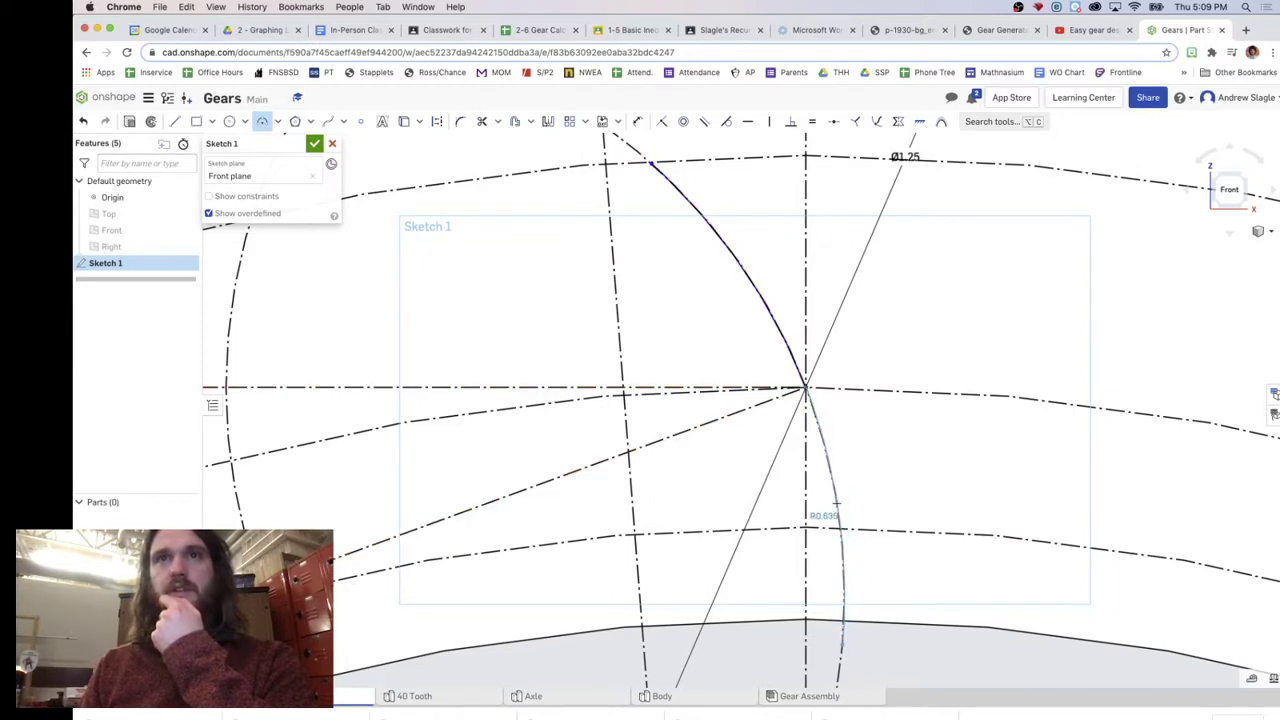
pyautogui.click(836, 505)
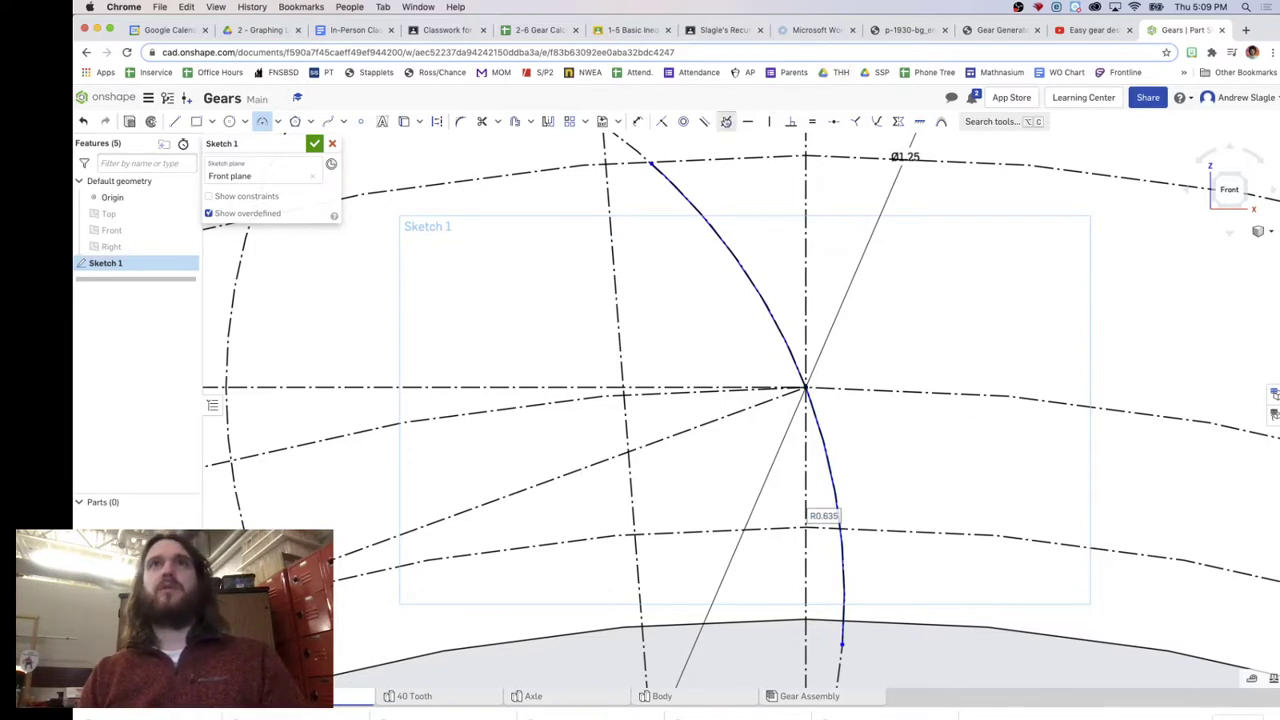
# Pick the upper flank arc for a tangent constraint and pan to show the whole tooth
pyautogui.click(727, 121)
pyautogui.scroll(3, 757, 268)
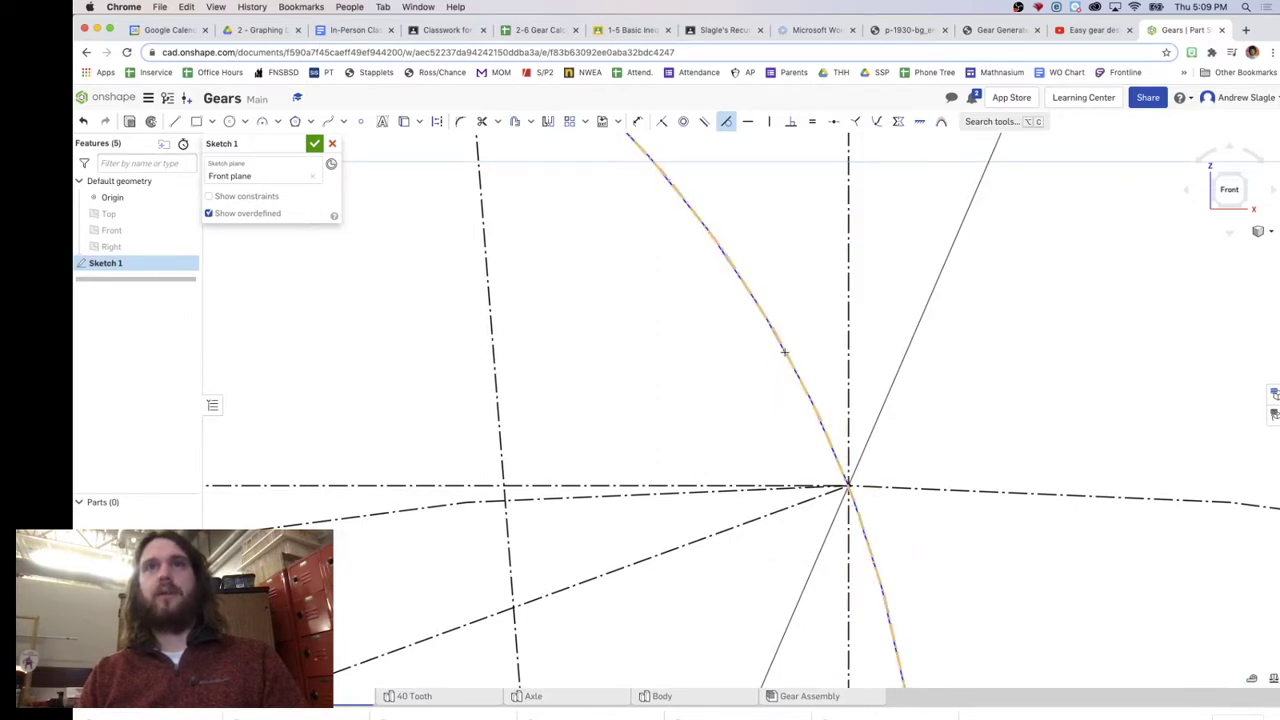
pyautogui.scroll(-5, 817, 354)
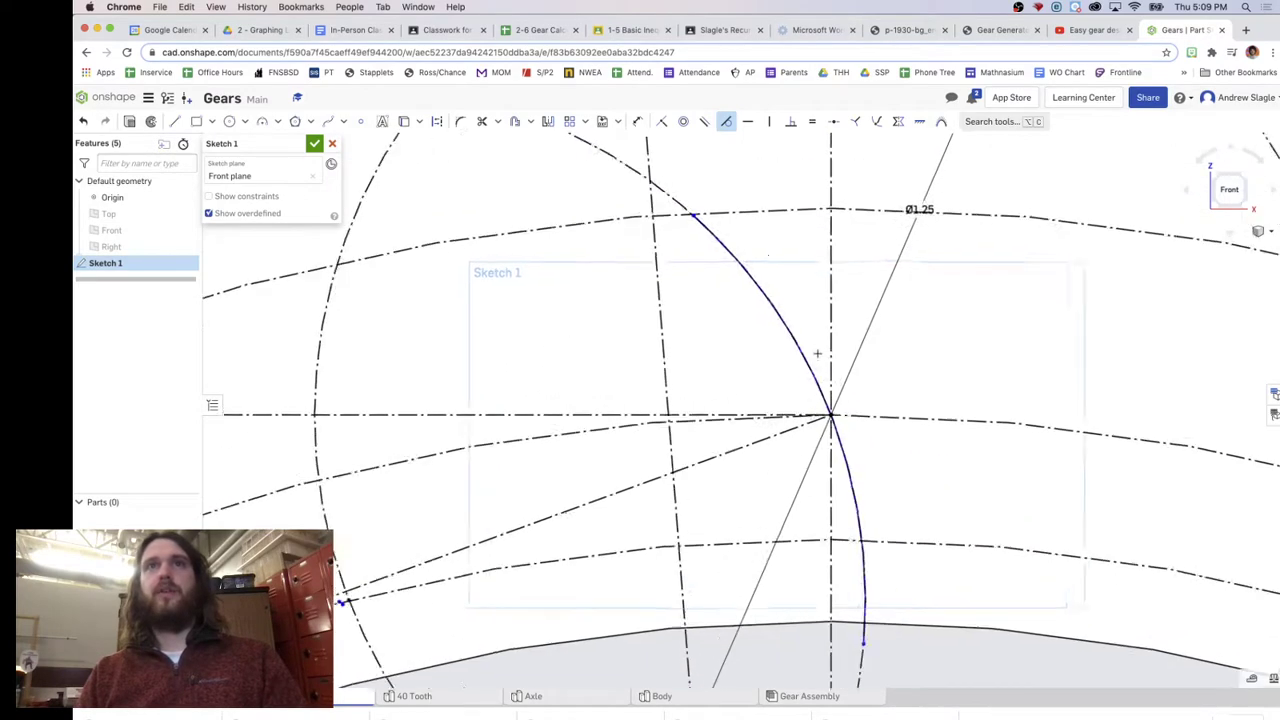
pyautogui.scroll(5, 817, 354)
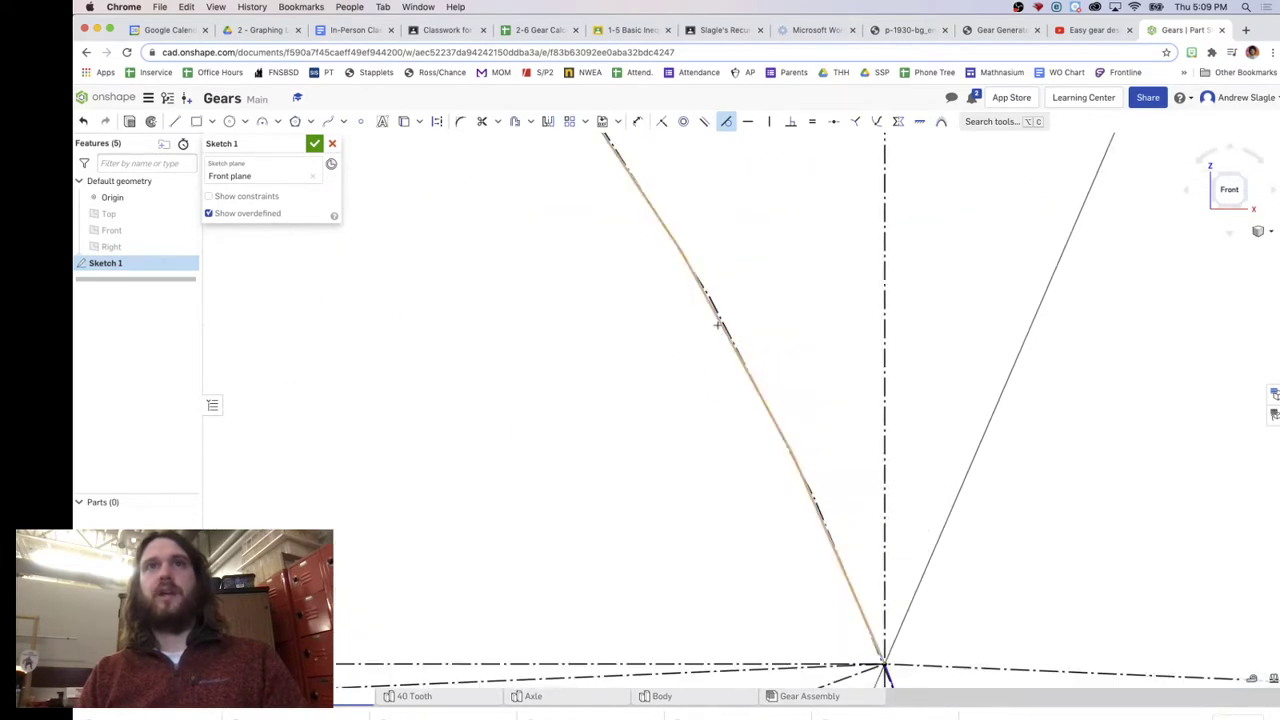
pyautogui.scroll(-3, 814, 406)
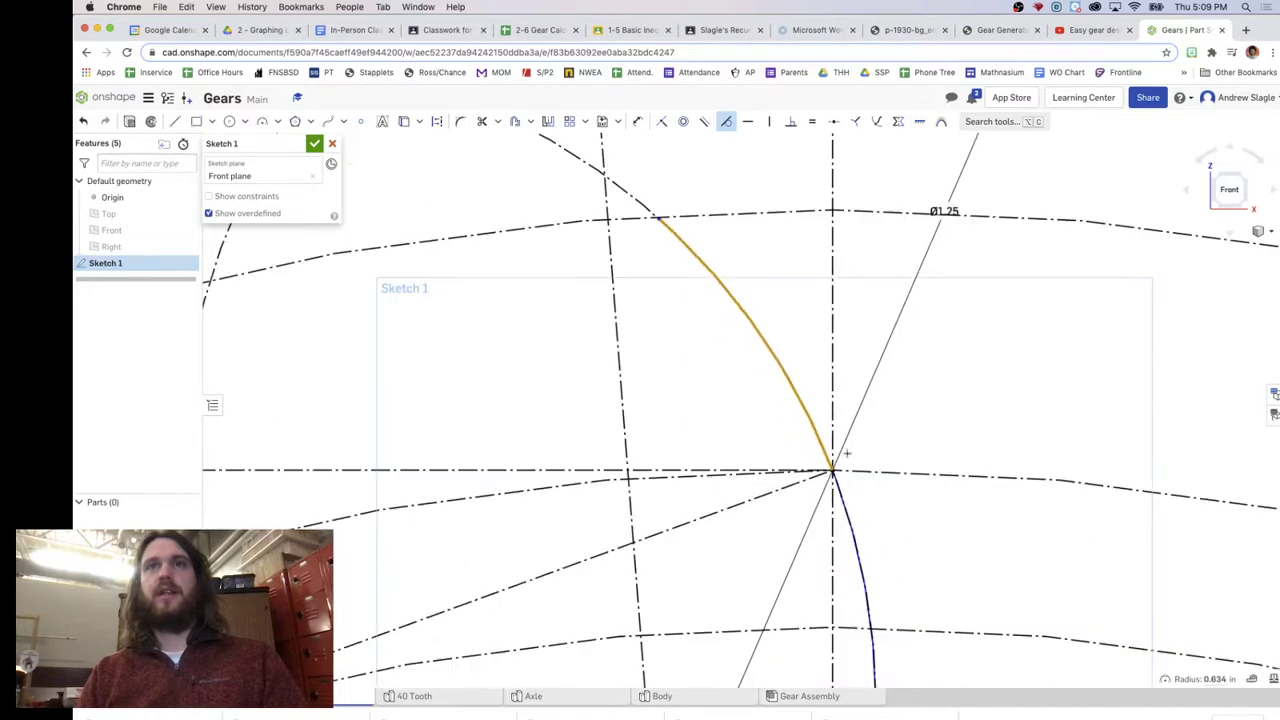
pyautogui.scroll(5, 860, 555)
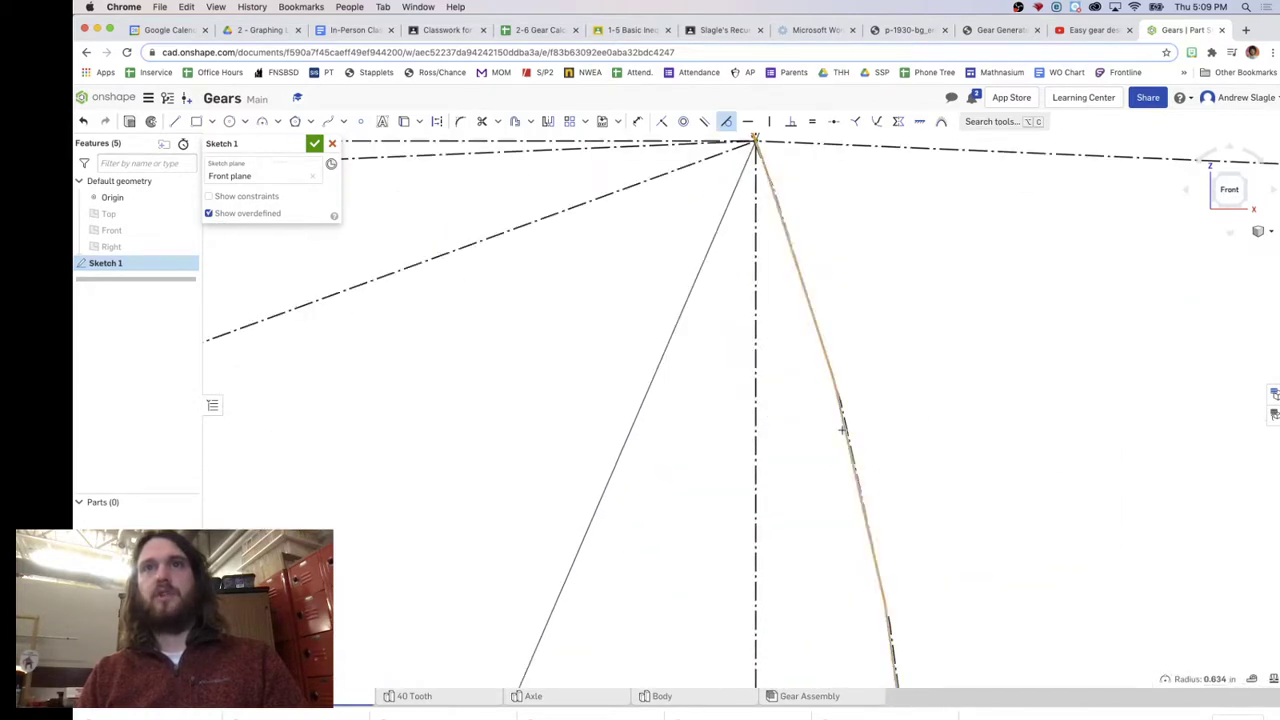
pyautogui.click(843, 430)
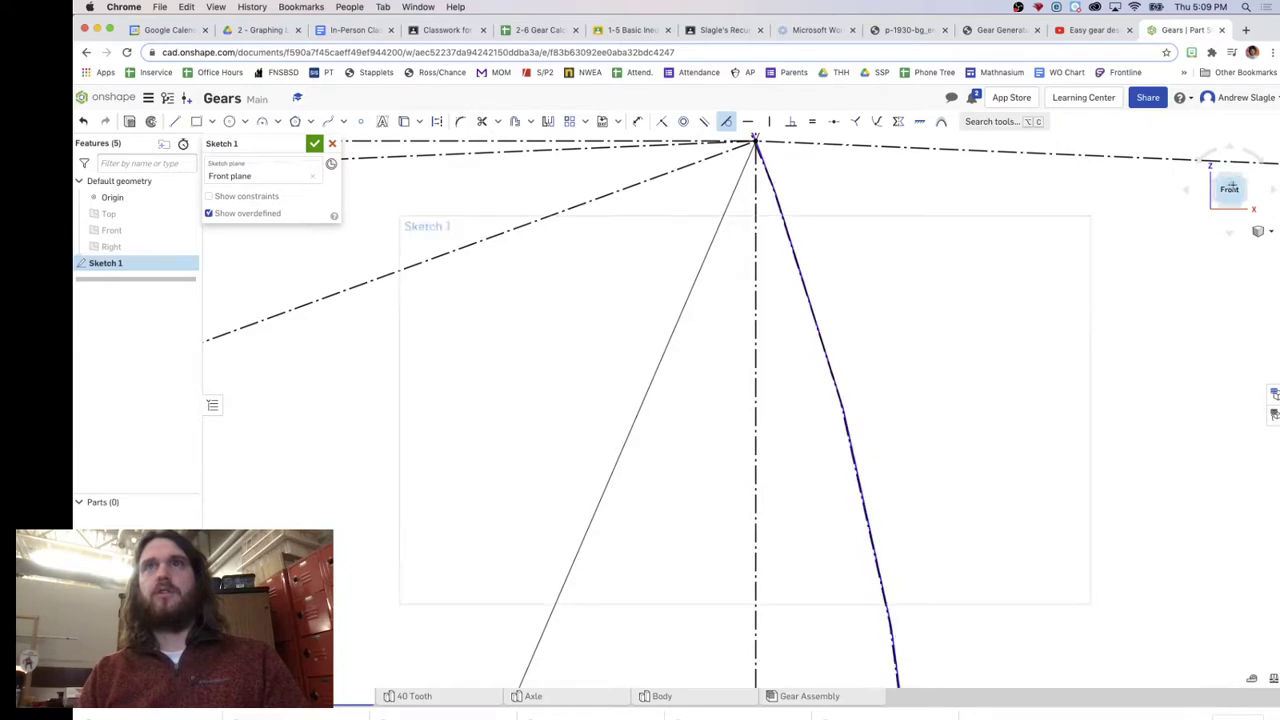
pyautogui.scroll(-5, 799, 275)
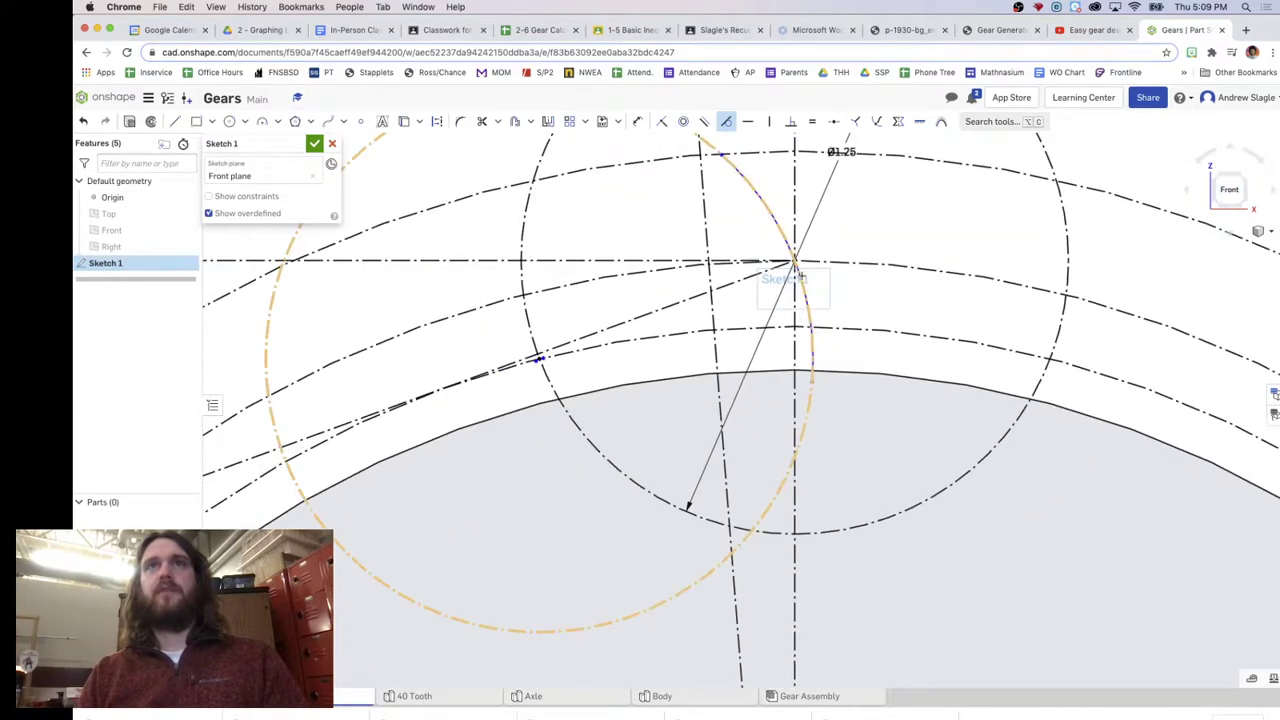
pyautogui.scroll(-3, 950, 215)
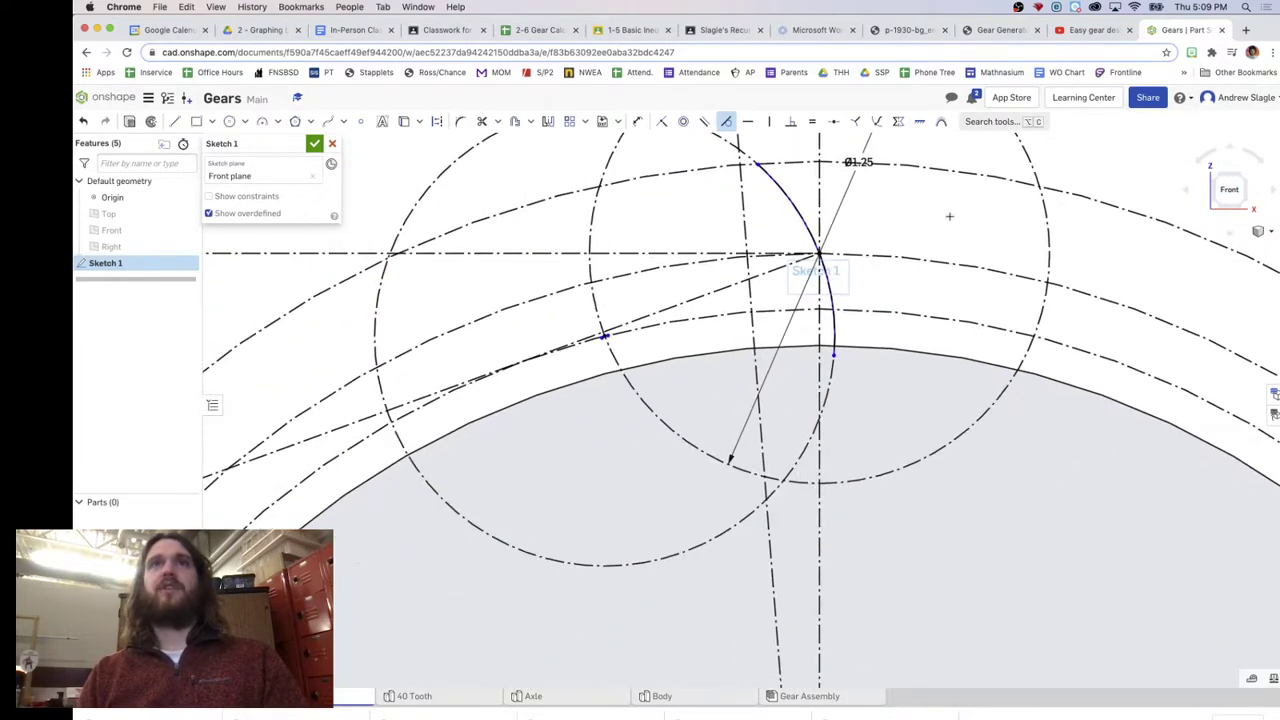
pyautogui.moveTo(950, 215); pyautogui.dragTo(995, 312, button='middle')
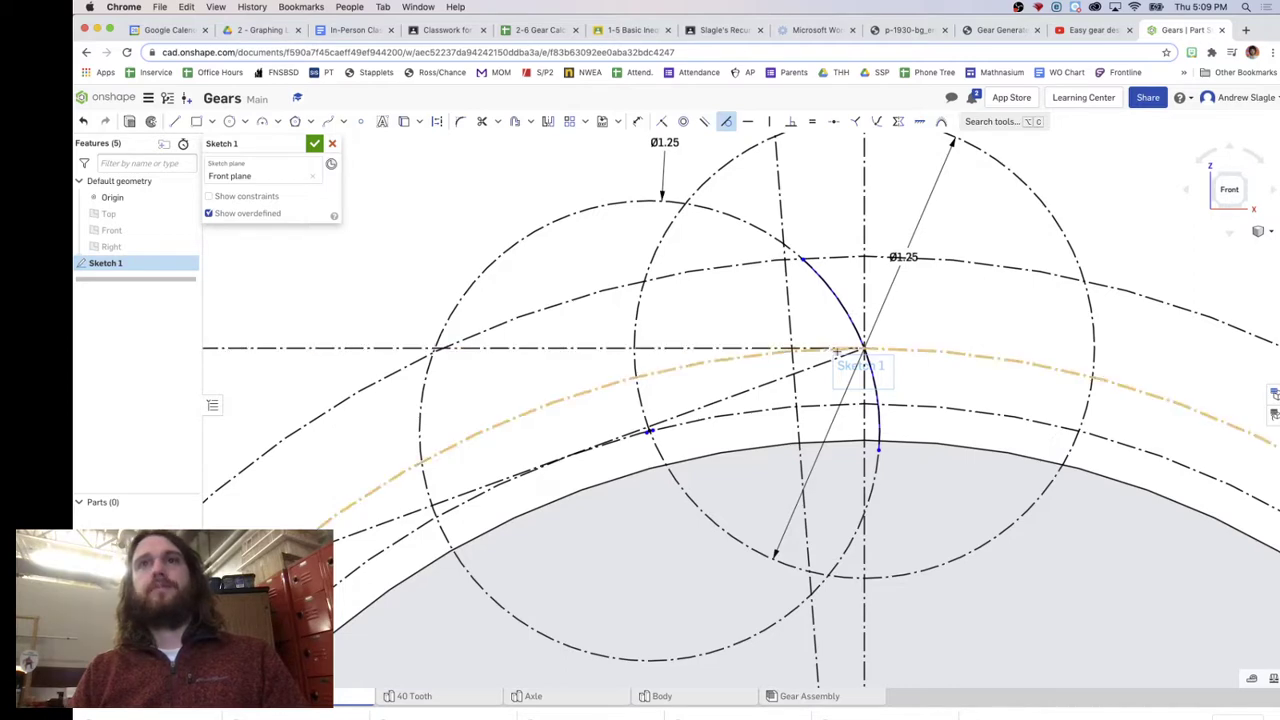
pyautogui.scroll(2, 819, 342)
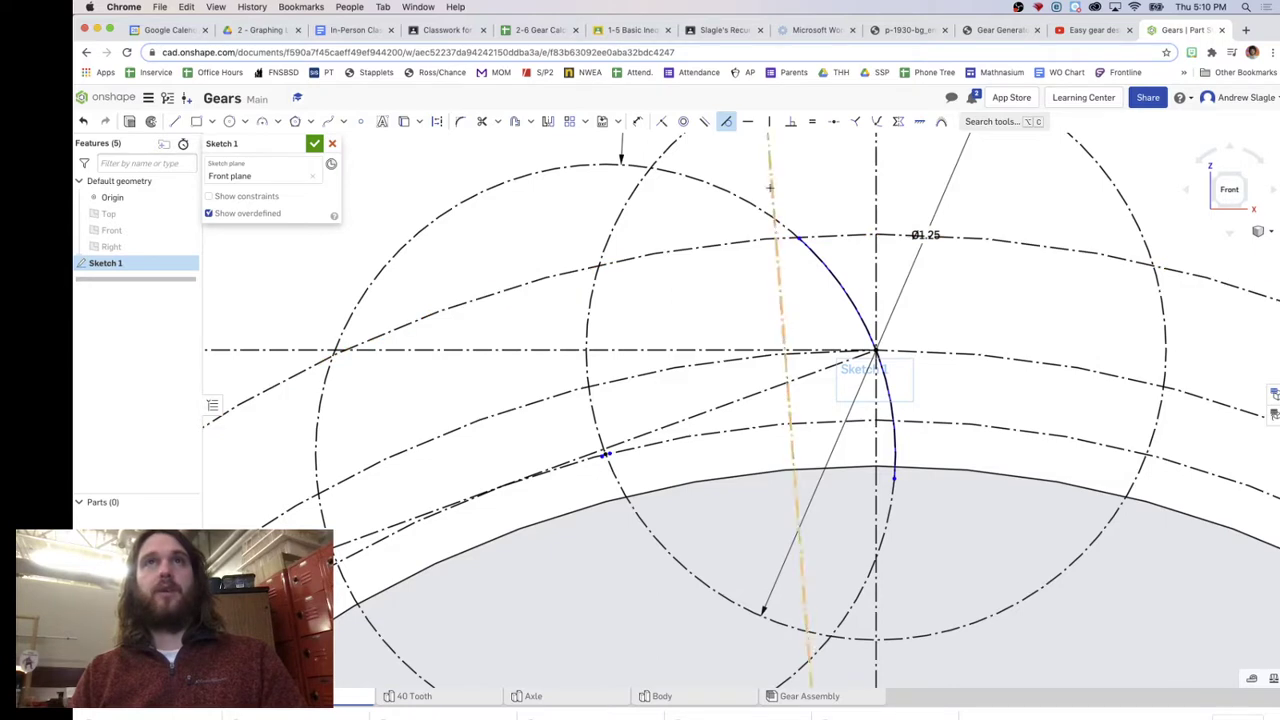
# Mirror the upper and lower flank arcs across the near-vertical construction line
pyautogui.click(547, 121)
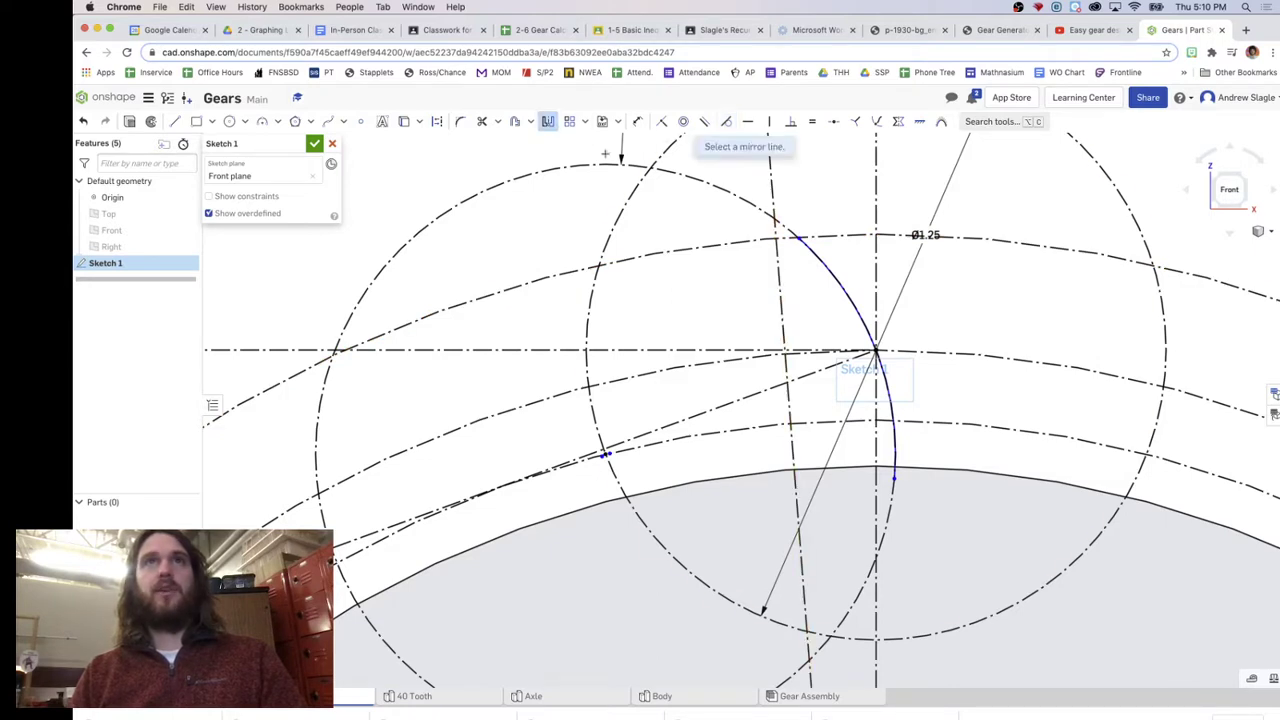
pyautogui.click(781, 276)
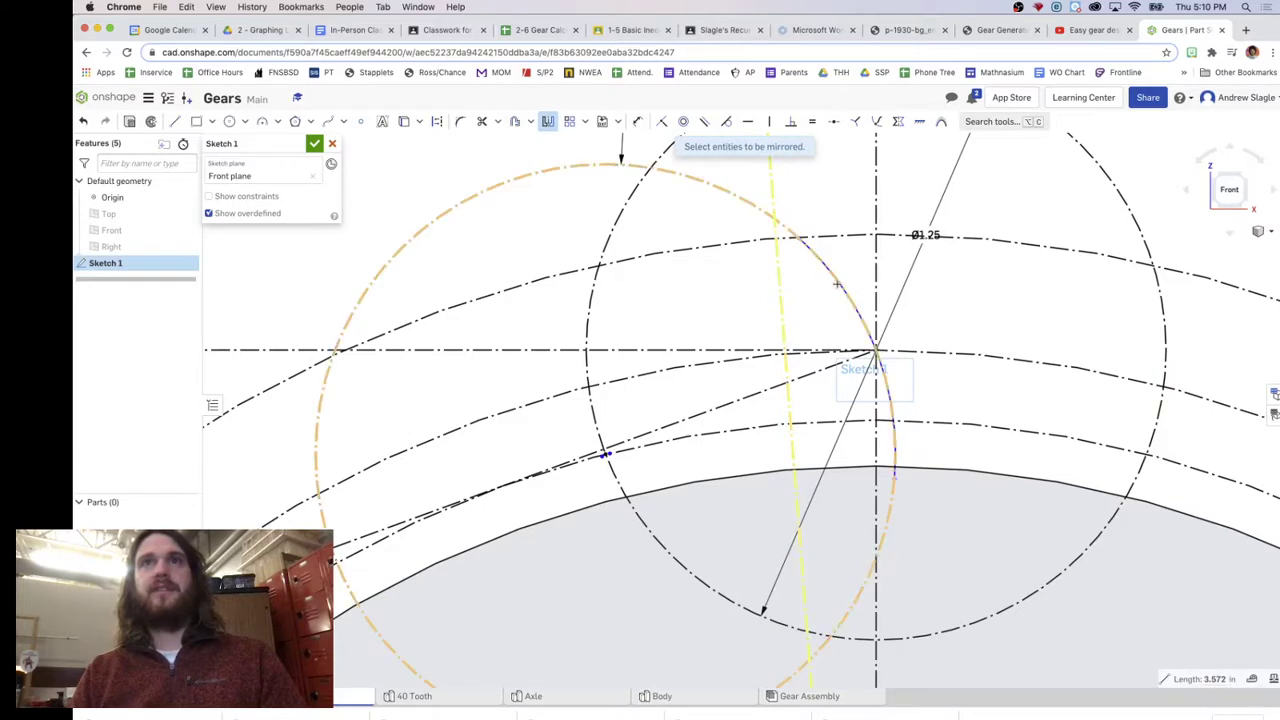
pyautogui.scroll(5, 836, 284)
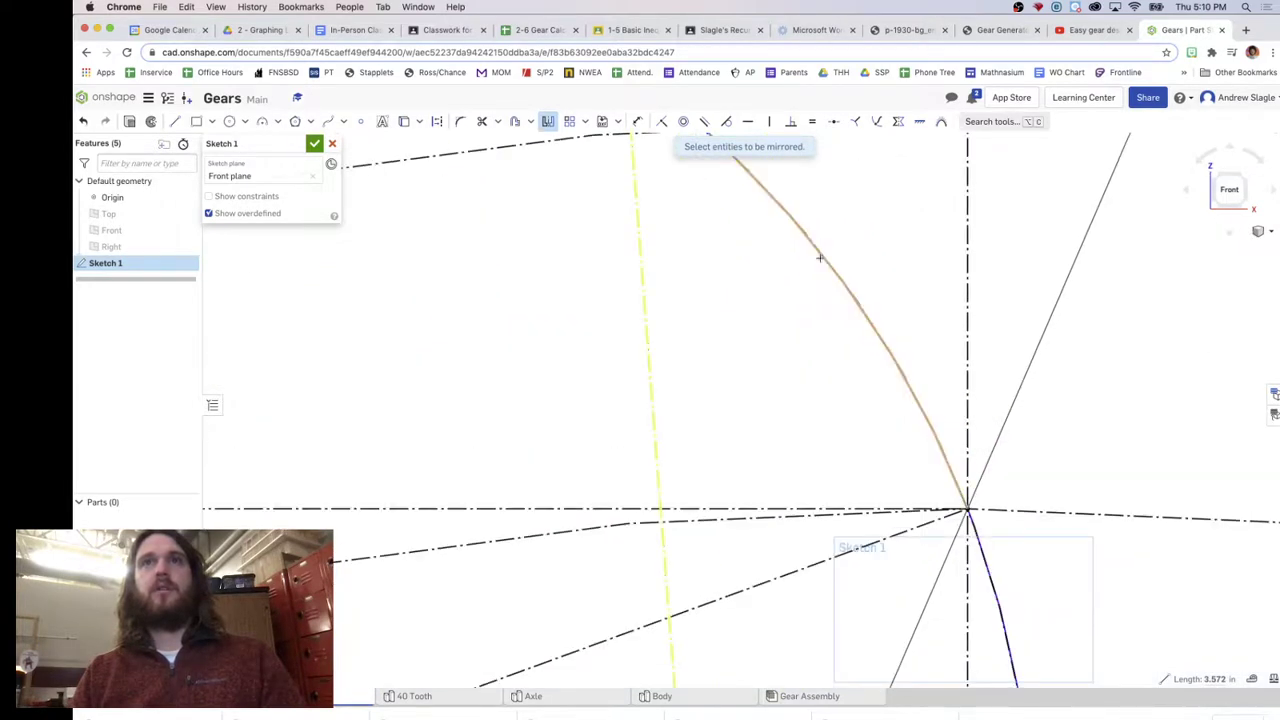
pyautogui.click(828, 268)
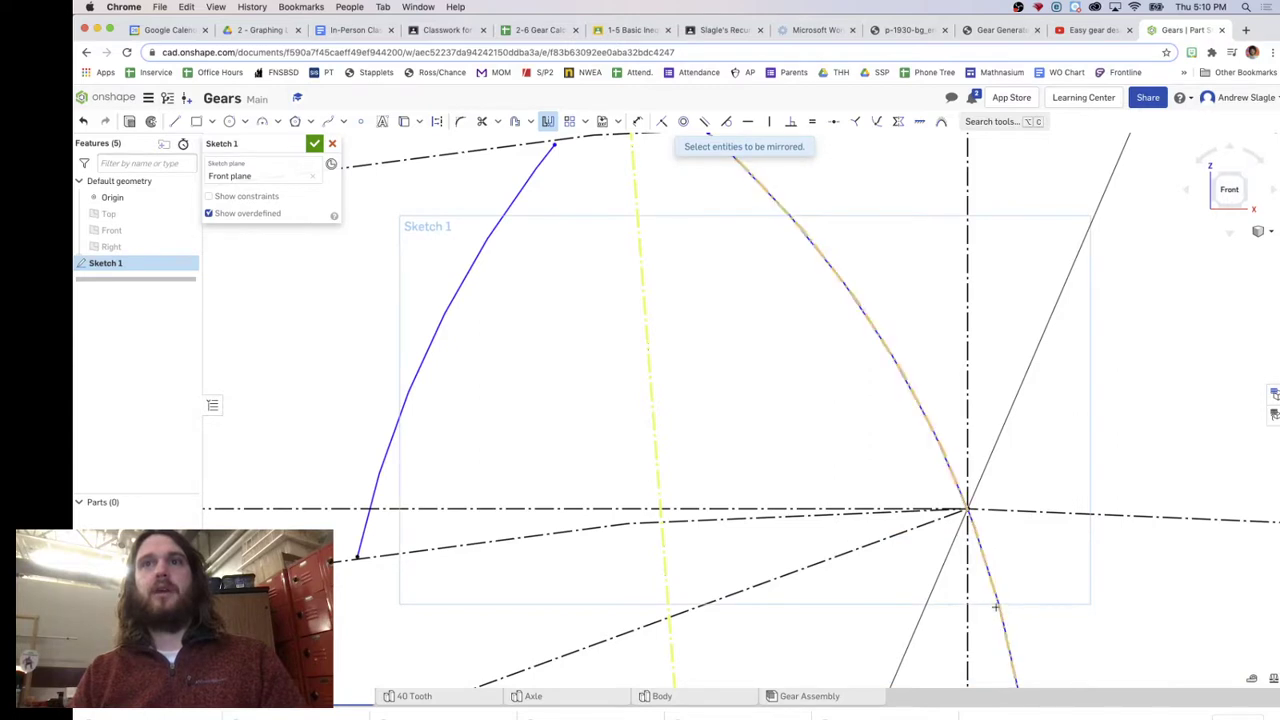
pyautogui.scroll(5, 1008, 610)
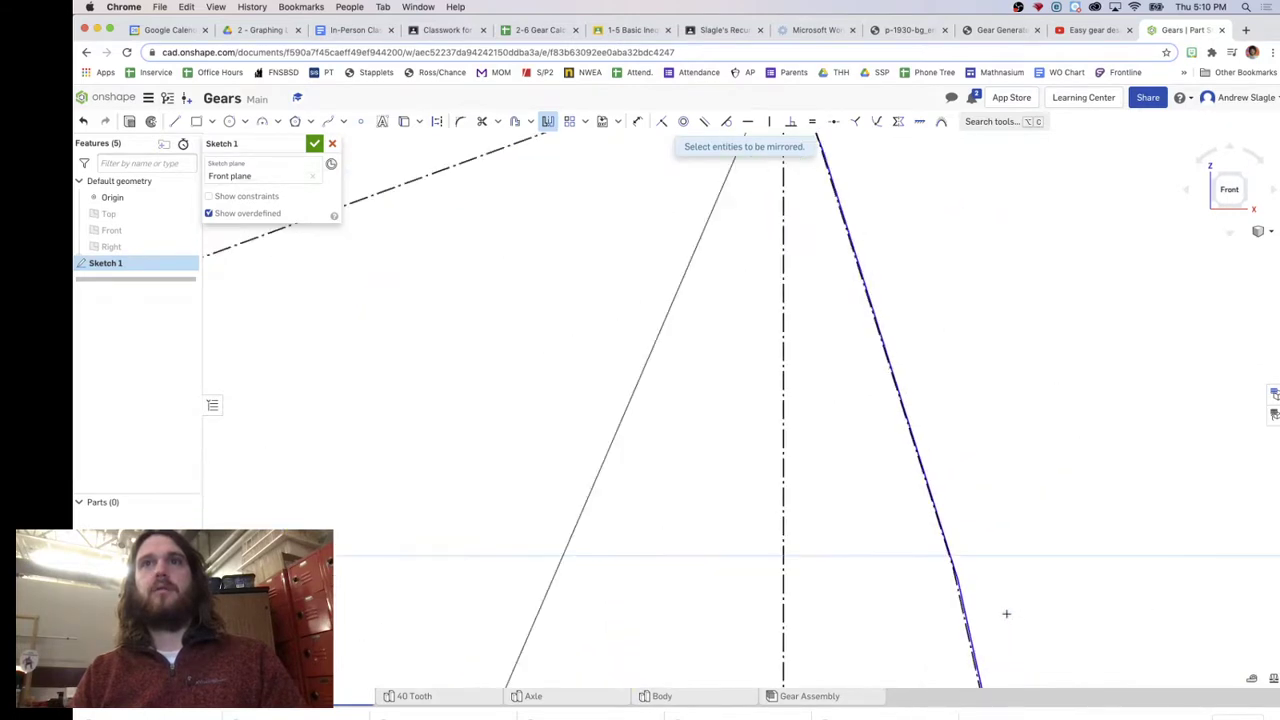
pyautogui.click(960, 591)
pyautogui.scroll(-5, 1110, 350)
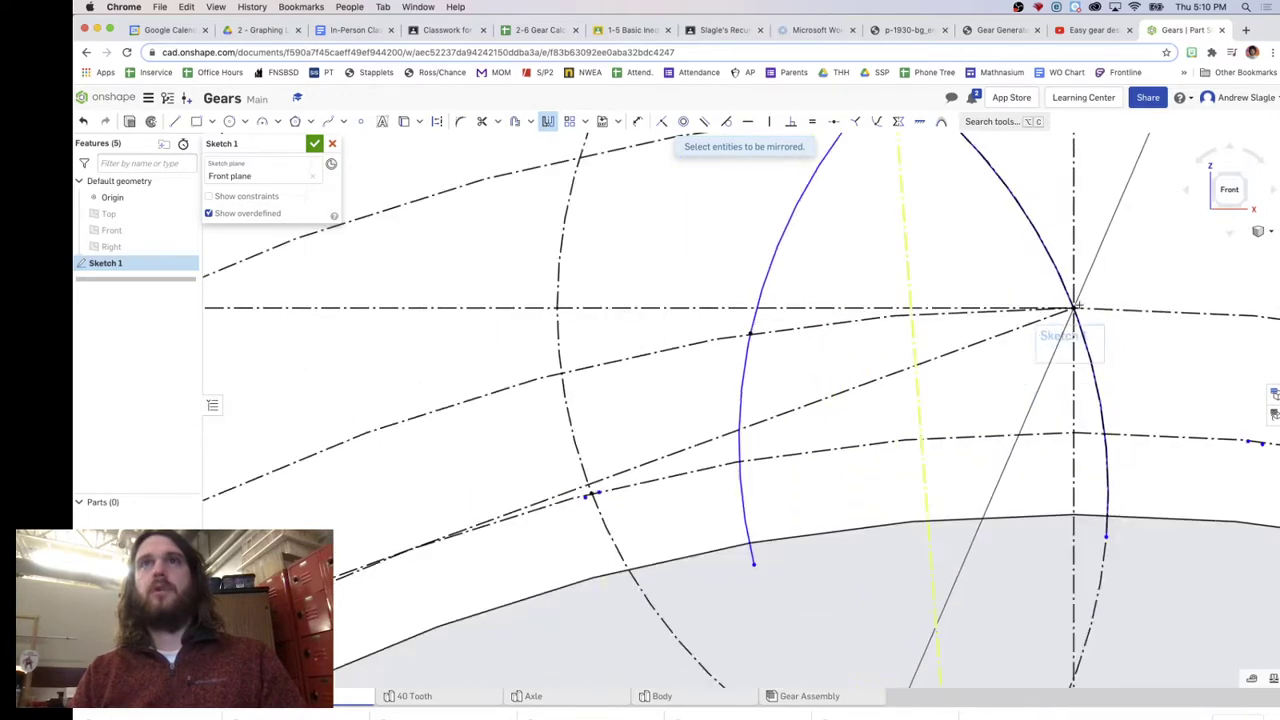
pyautogui.scroll(-3, 1075, 305)
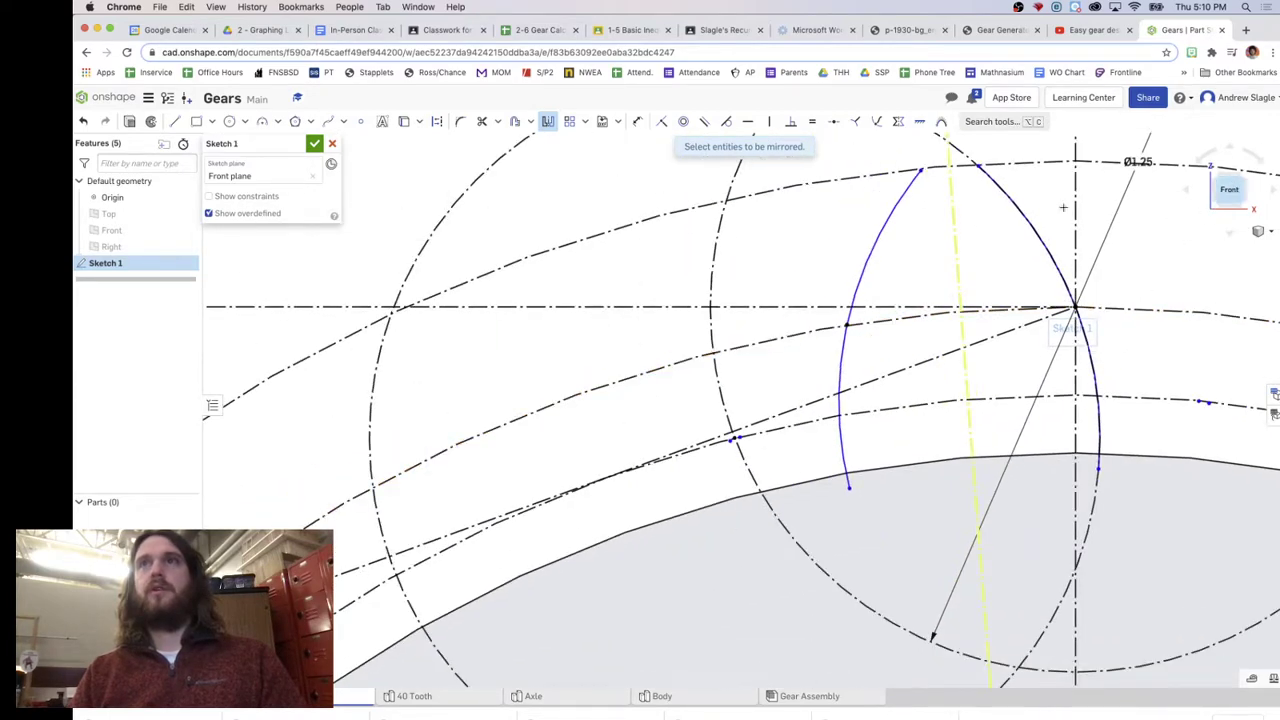
pyautogui.moveTo(1063, 207); pyautogui.dragTo(943, 317, button='middle')
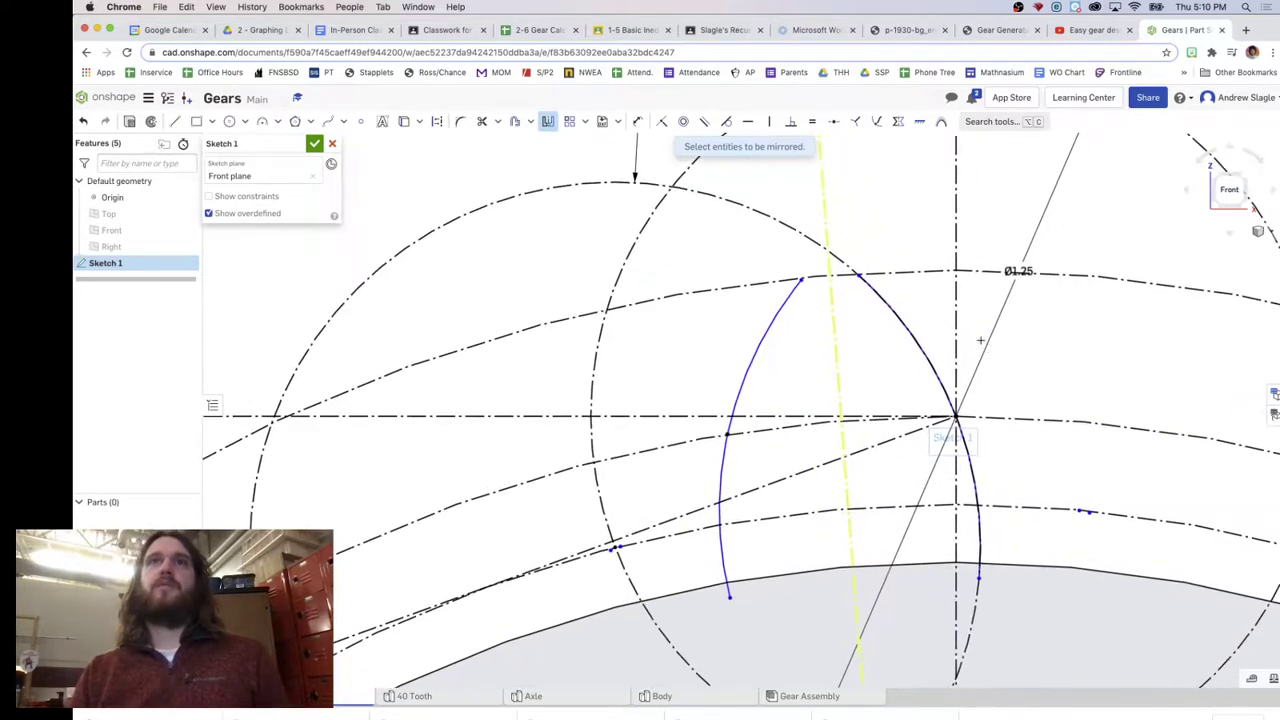
pyautogui.scroll(5, 855, 284)
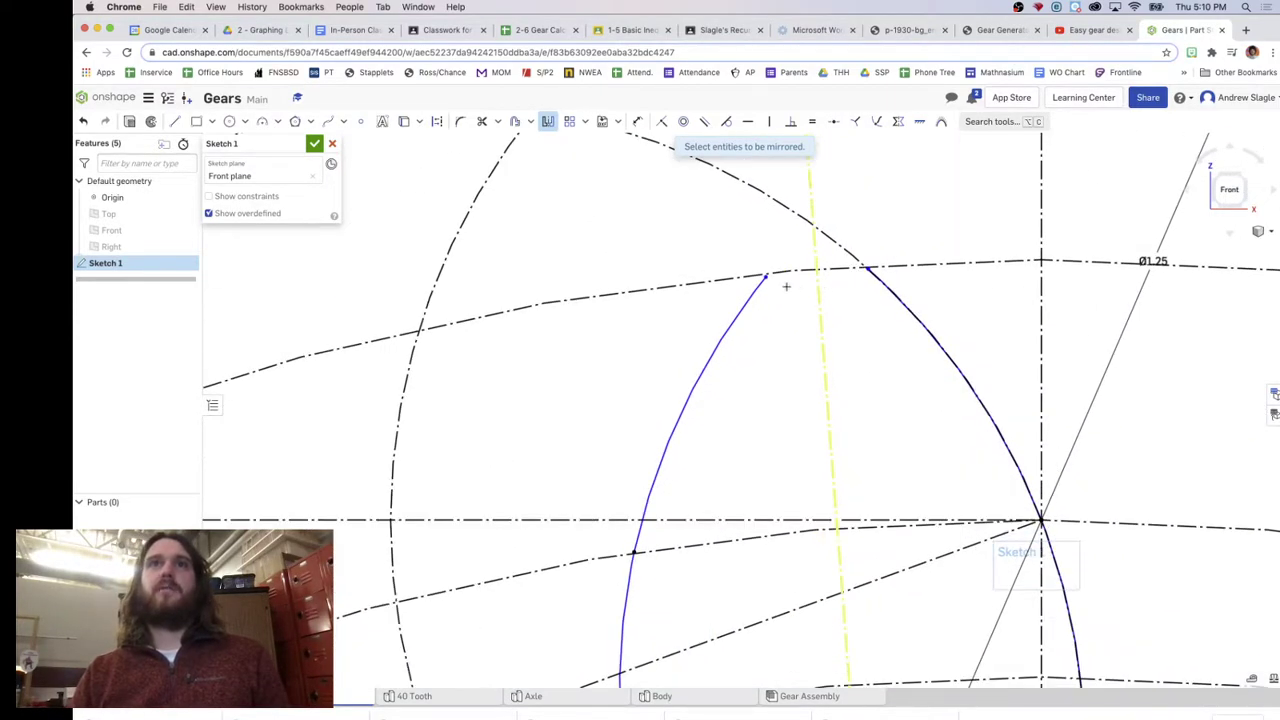
# Cap the tooth top with an R0.427 three-point arc between the left and right flank tips
pyautogui.click(260, 122)
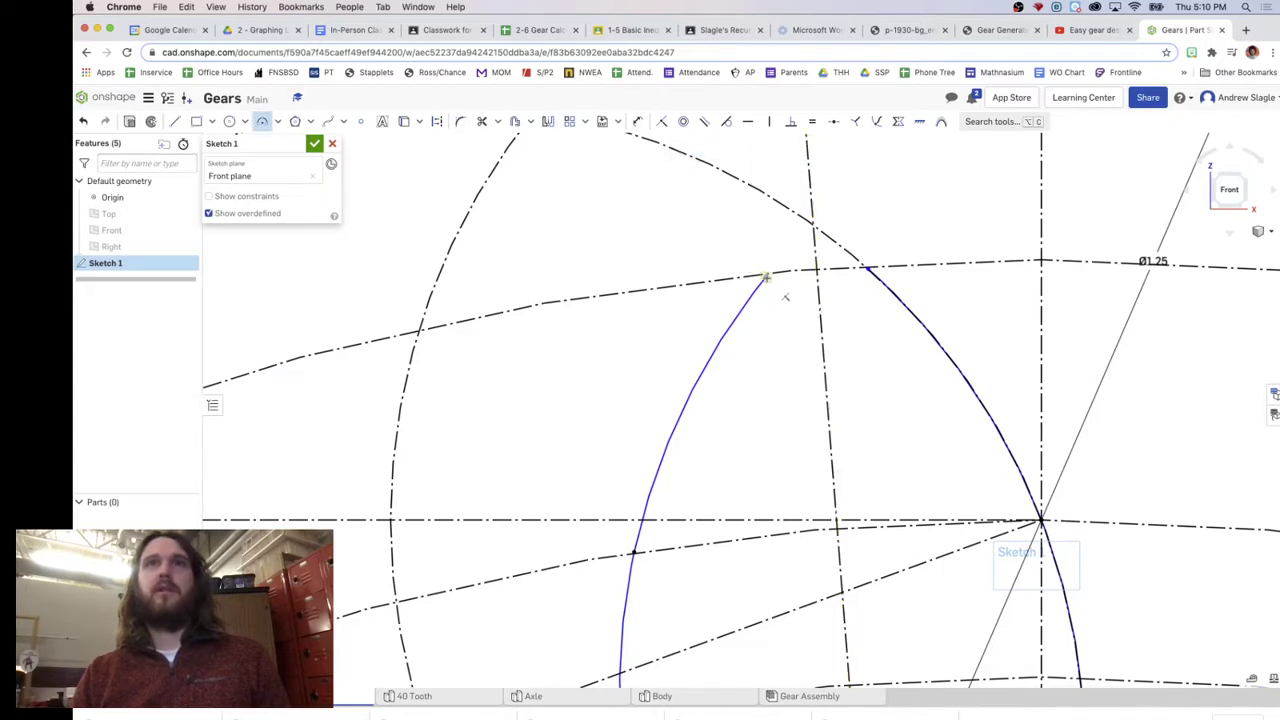
pyautogui.click(766, 274)
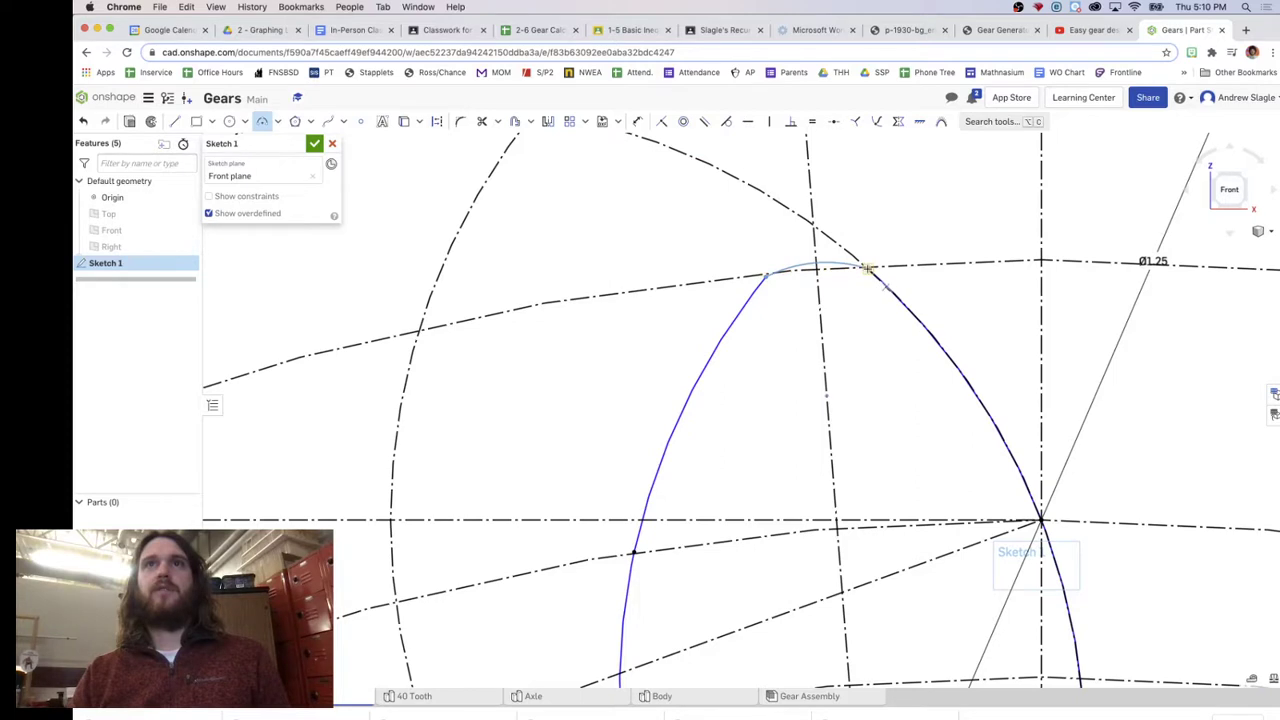
pyautogui.click(867, 268)
pyautogui.click(817, 266)
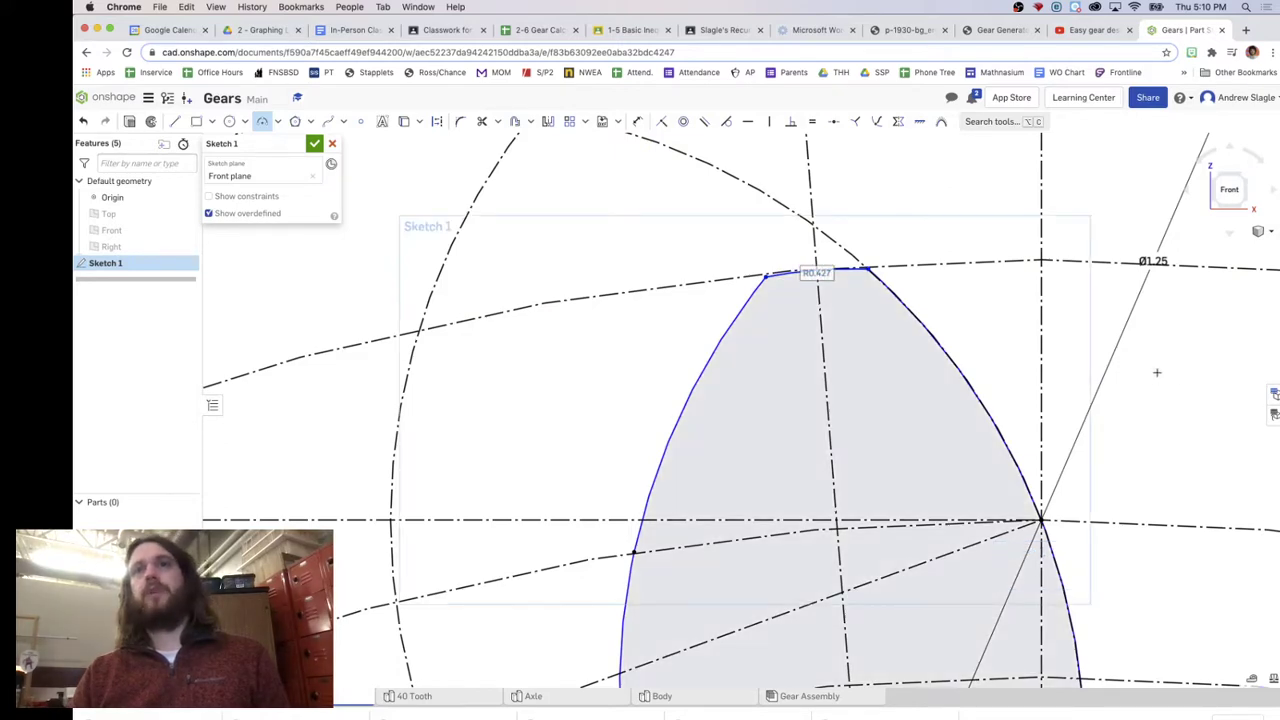
pyautogui.scroll(-1, 1156, 373)
pyautogui.scroll(-3, 1156, 373)
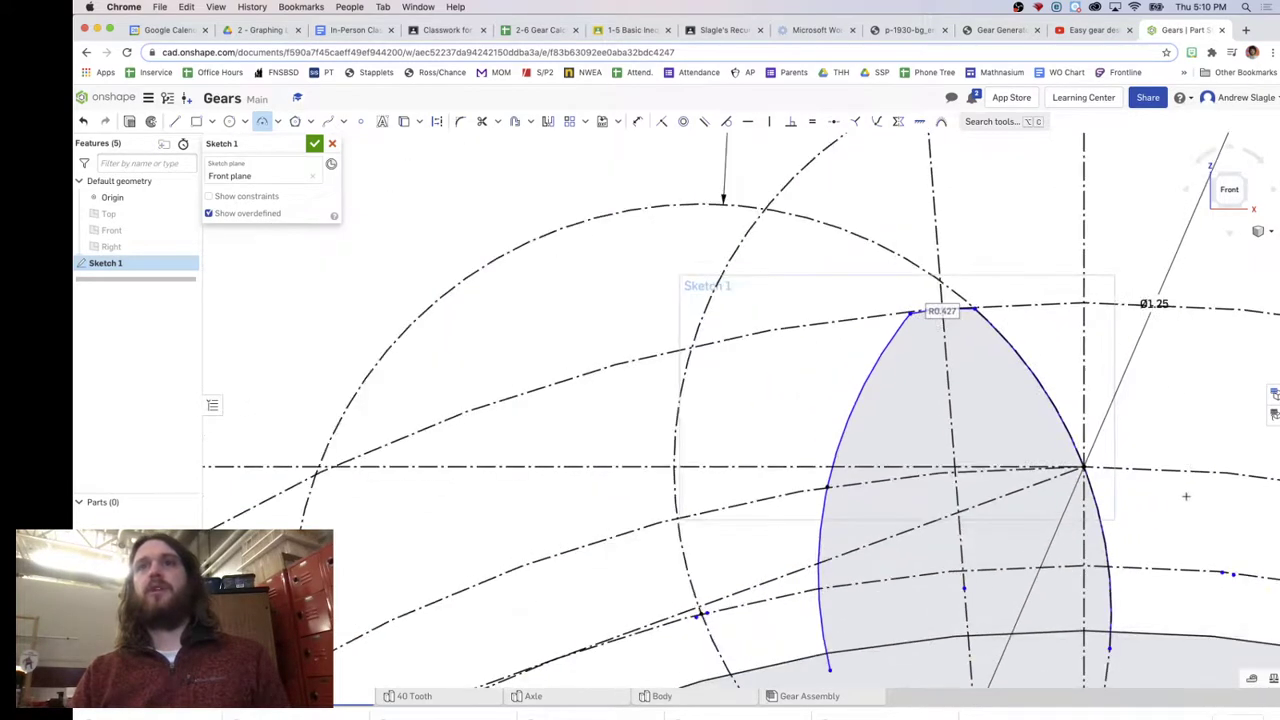
pyautogui.moveTo(1184, 503)
pyautogui.mouseDown(button='middle')
pyautogui.moveTo(1125, 410)
pyautogui.moveTo(1031, 395)
pyautogui.mouseUp(button='middle')
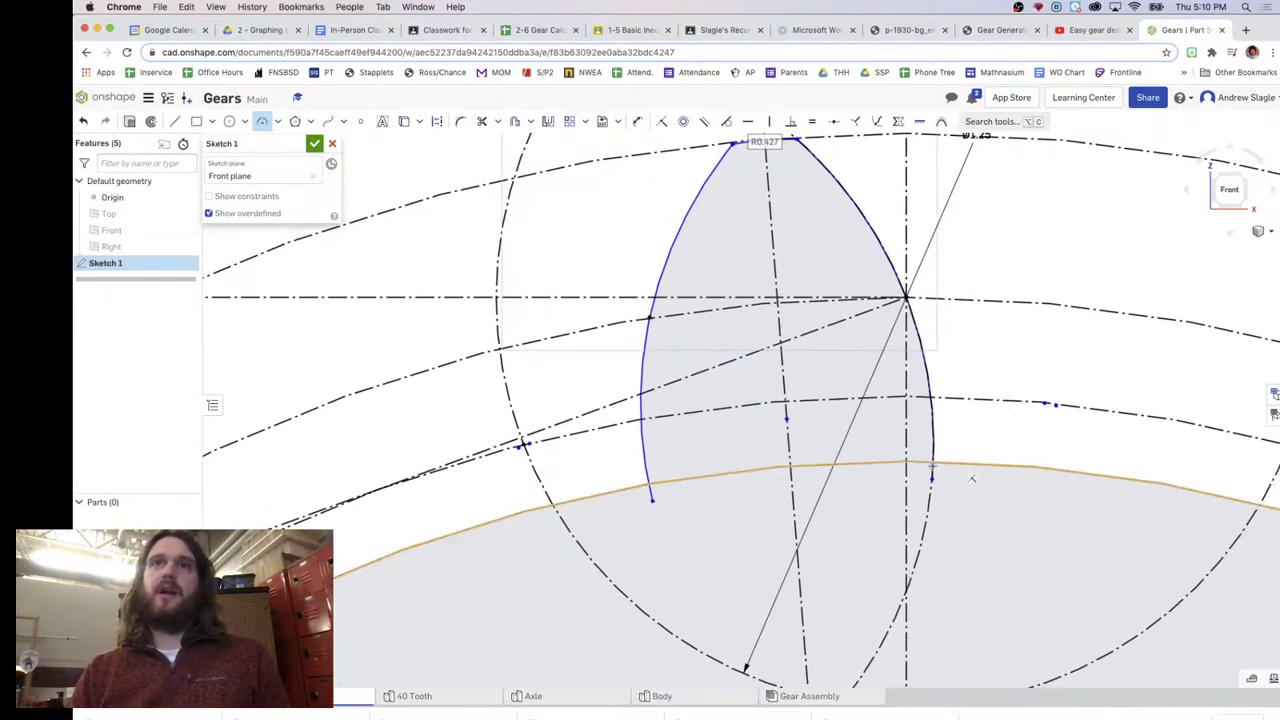
# Trim the stray curve piece and the root-circle segment across the tooth base
pyautogui.click(482, 121)
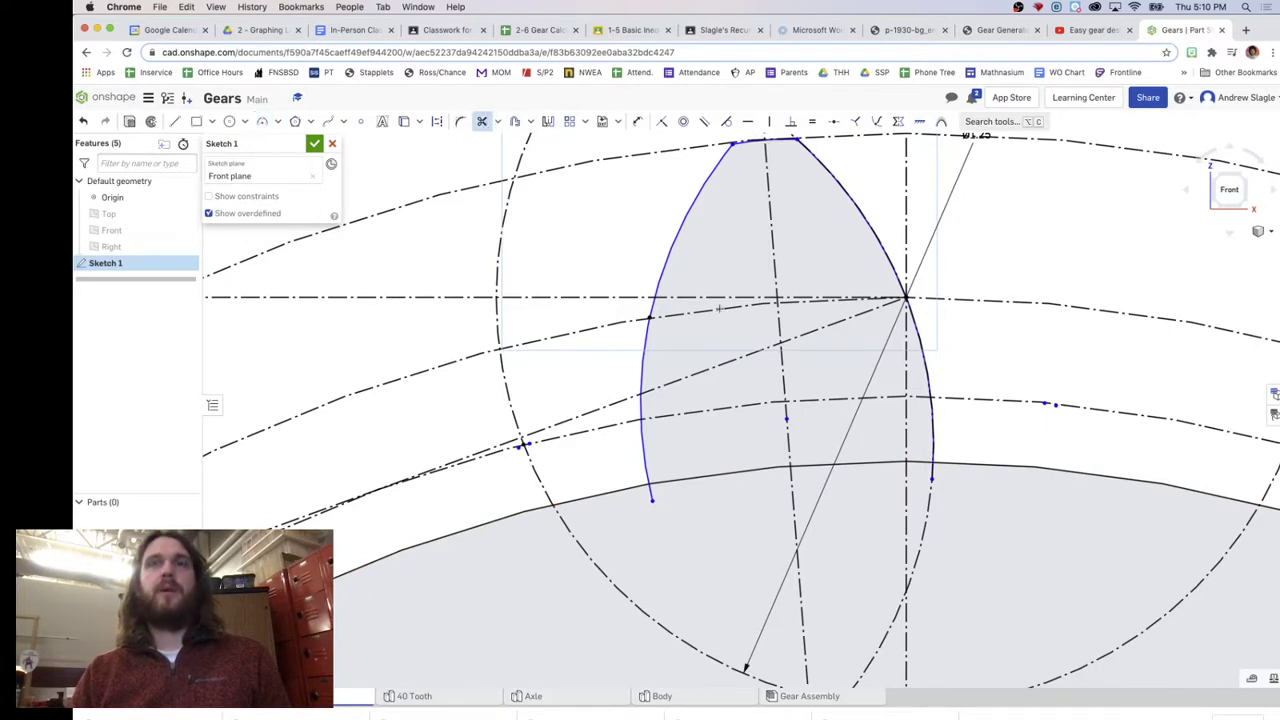
pyautogui.click(931, 479)
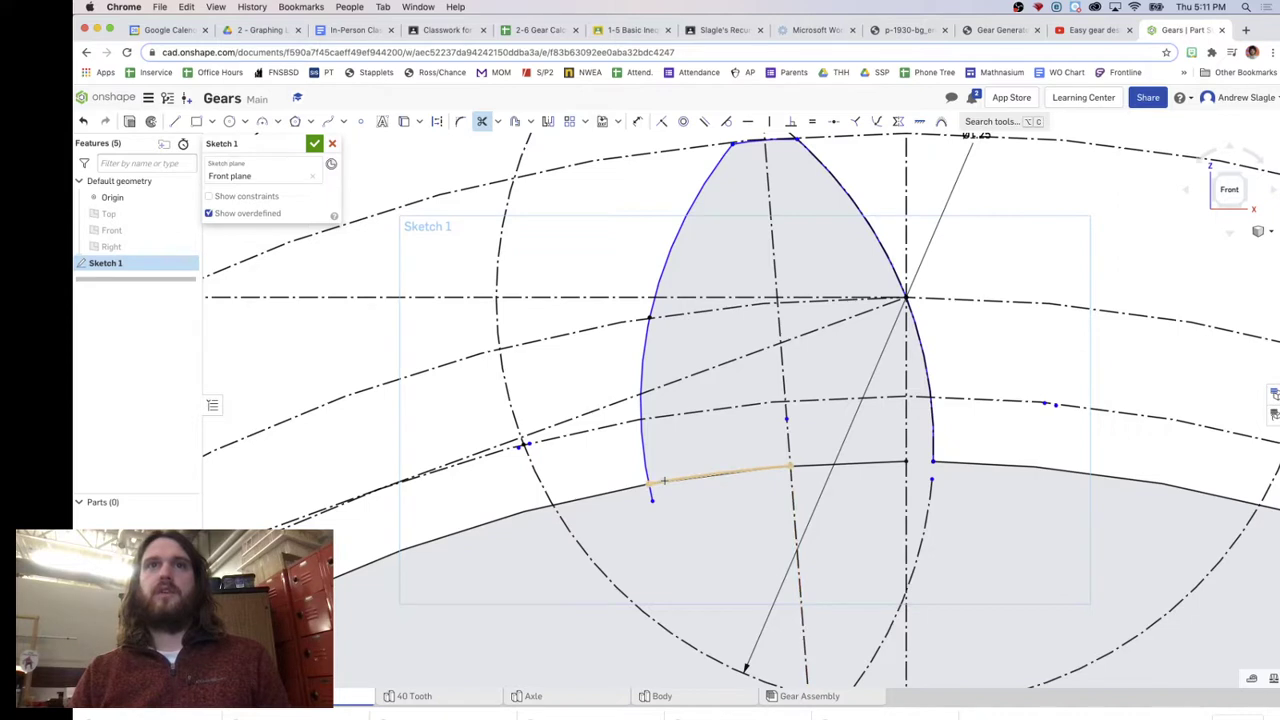
pyautogui.click(651, 487)
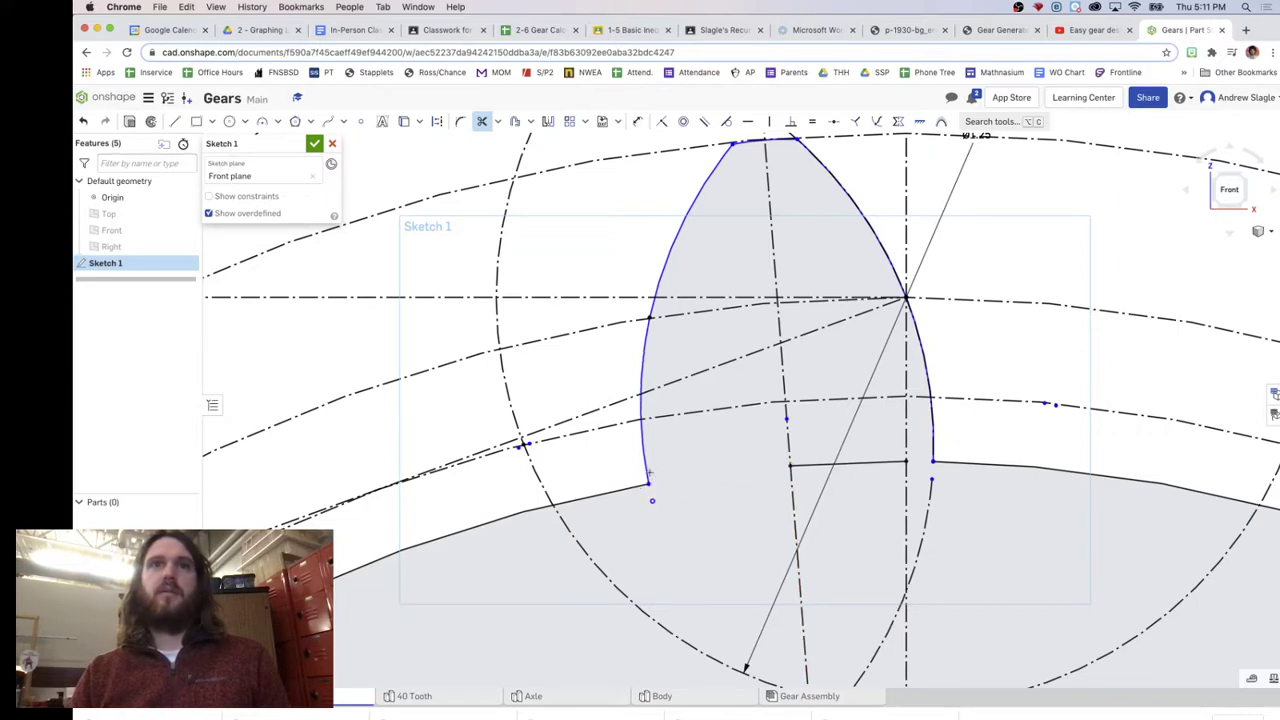
pyautogui.hotkey('shift', 'f')
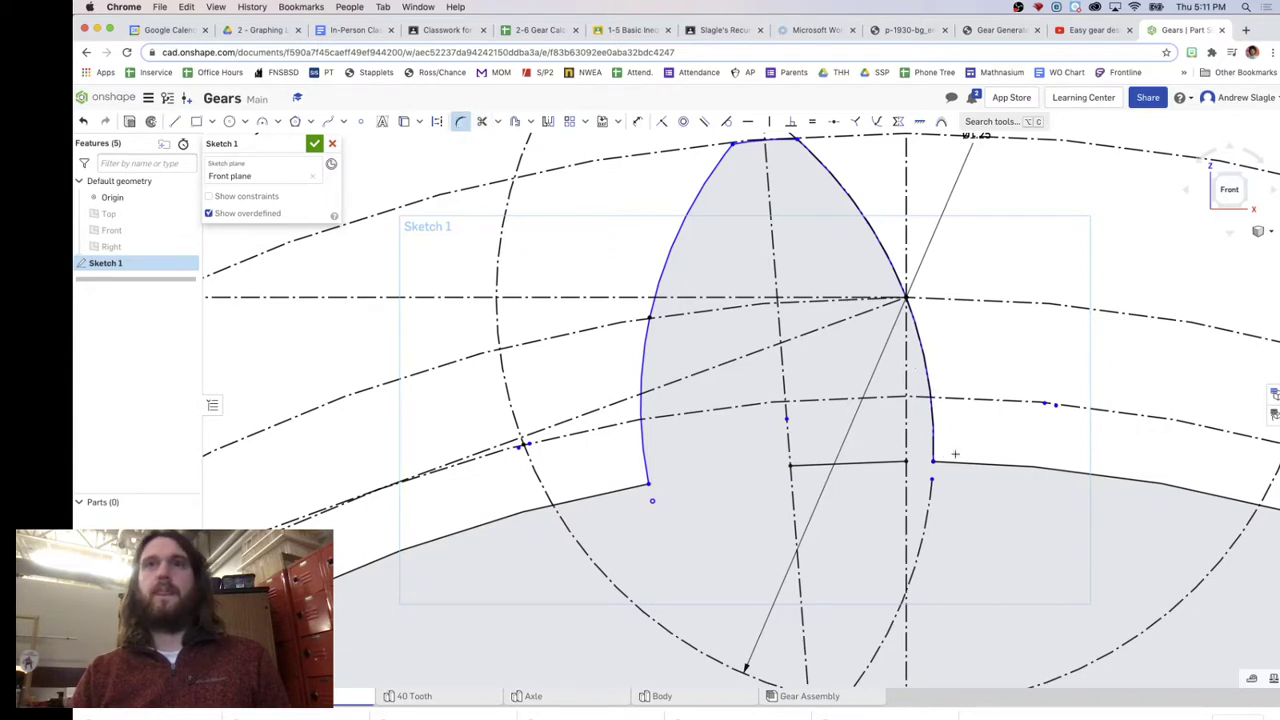
# Fillet the right flank into the root line at R0.25, then bring up the 2-6 Gear Calculator sheet
pyautogui.scroll(1, 933, 437)
pyautogui.scroll(5, 933, 437)
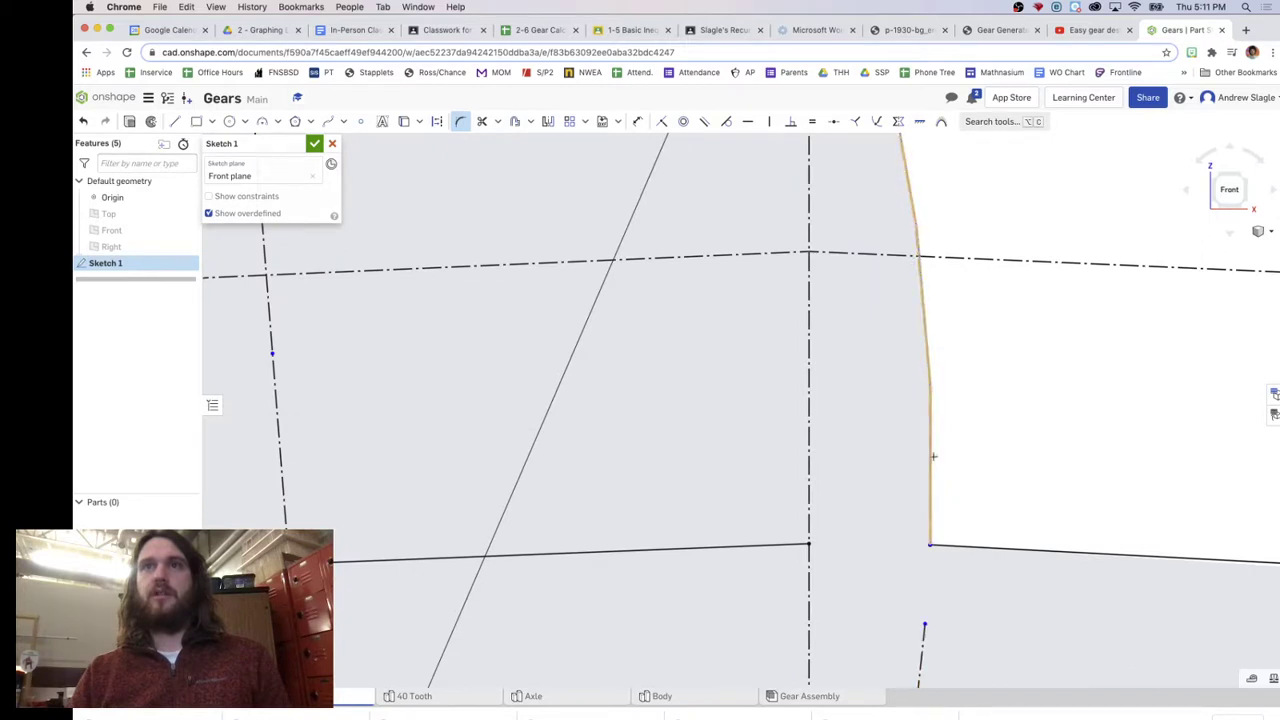
pyautogui.click(933, 456)
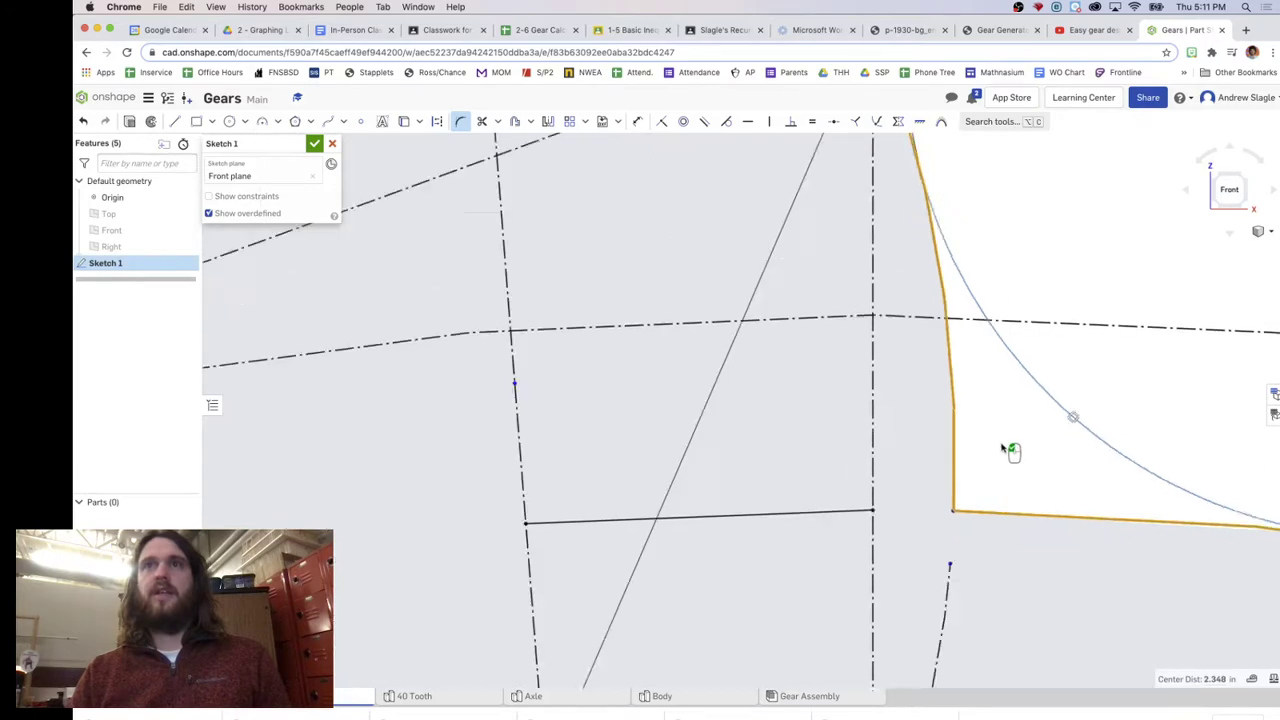
pyautogui.scroll(-5, 1004, 450)
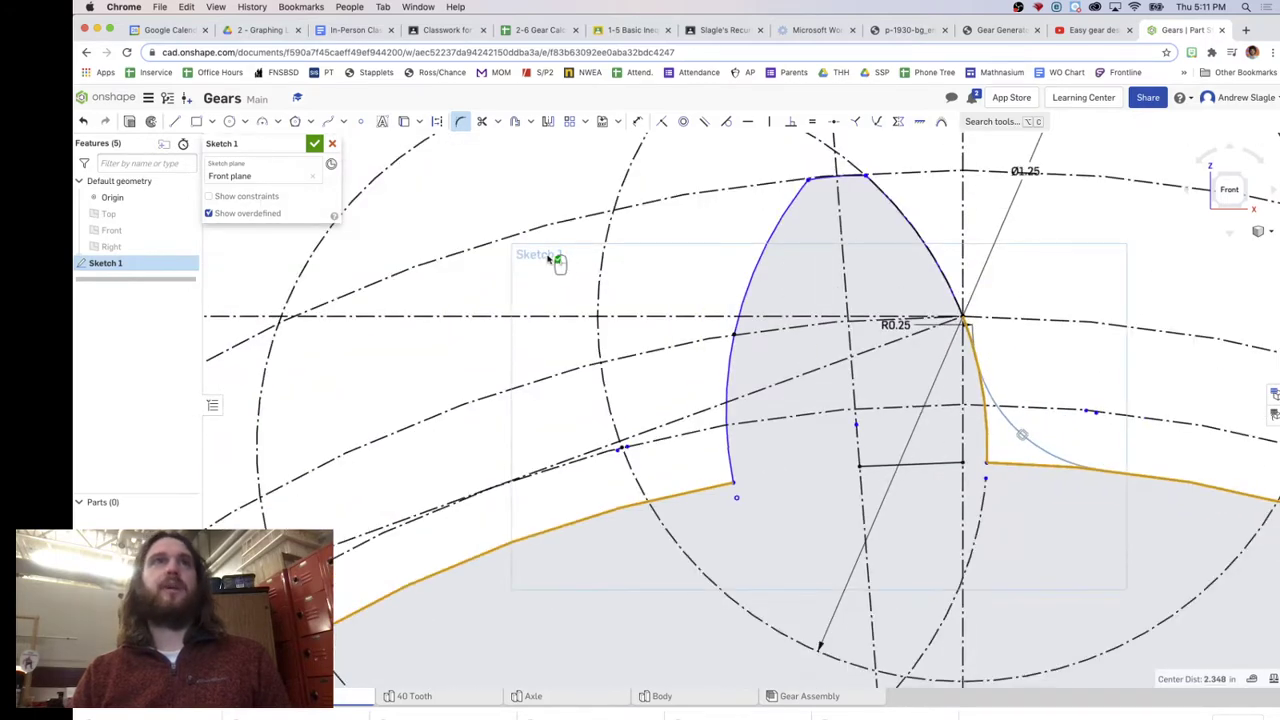
pyautogui.click(549, 32)
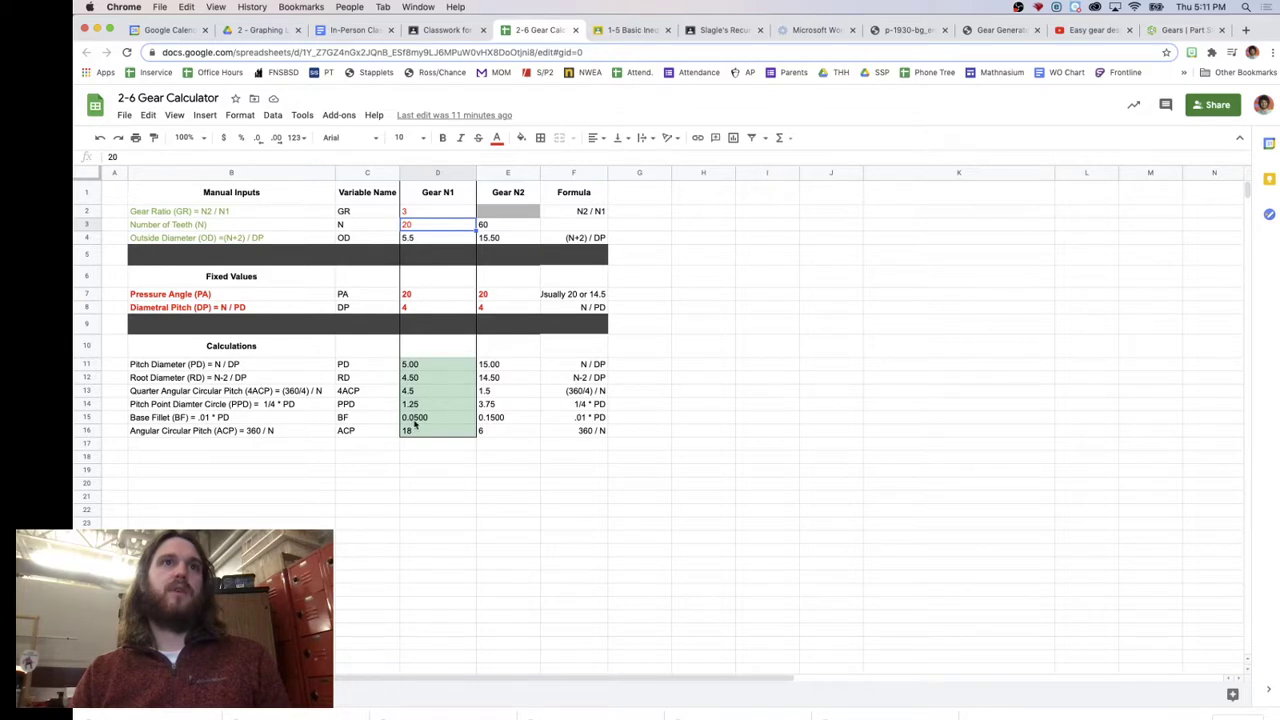
# Note the 0.0500 base fillet value and return to the Gears Part Studio
pyautogui.click(1194, 30)
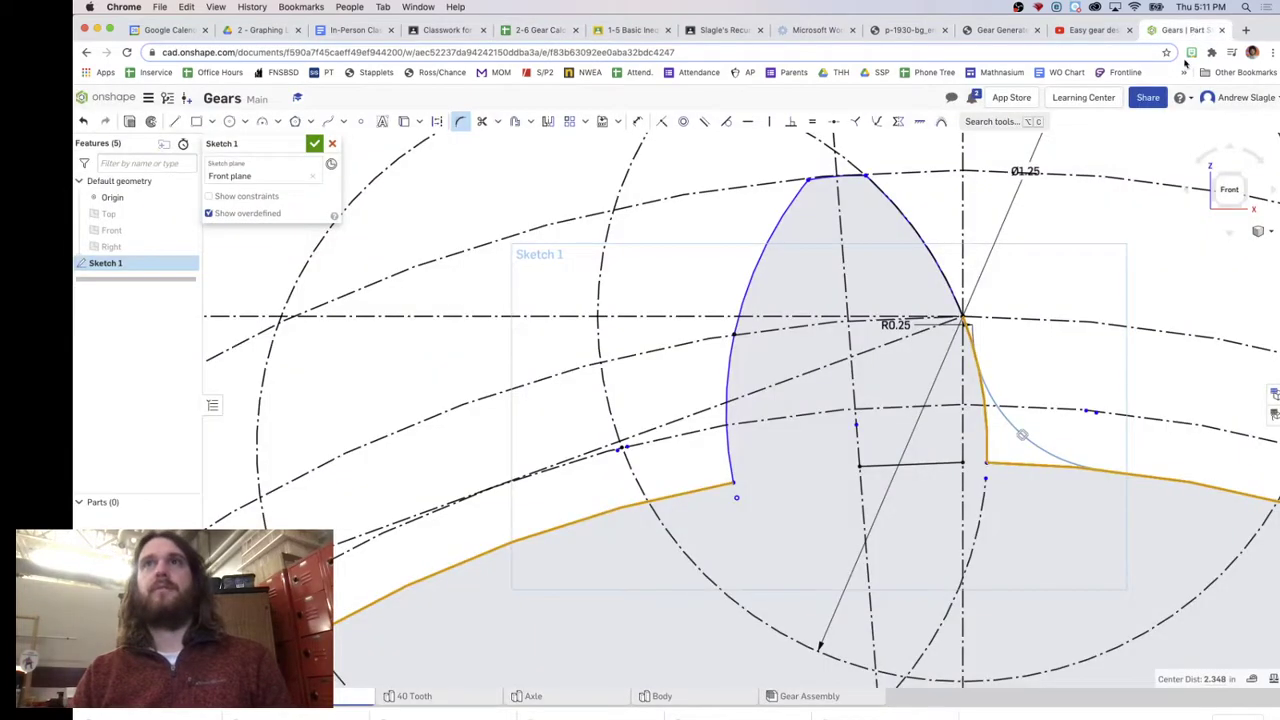
# Change the right root fillet radius from 0.25 to 0.05
pyautogui.doubleClick(900, 327)
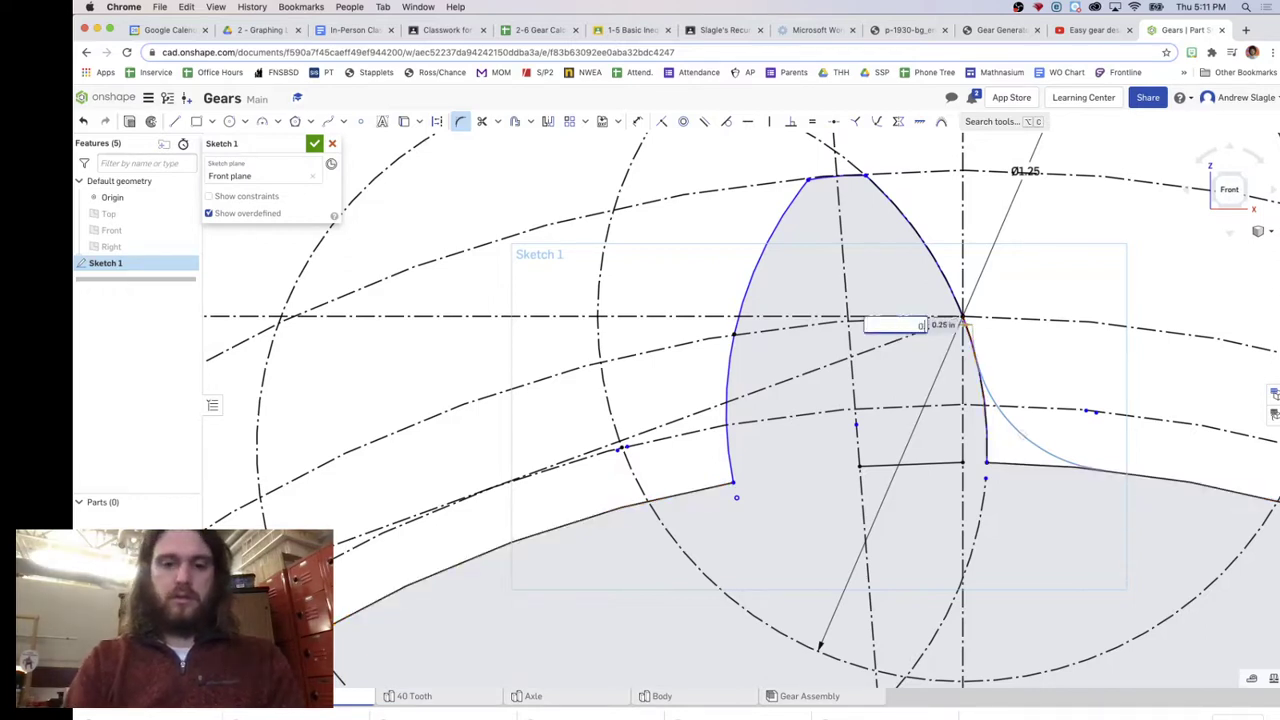
pyautogui.write('0.05')
pyautogui.press('Return')
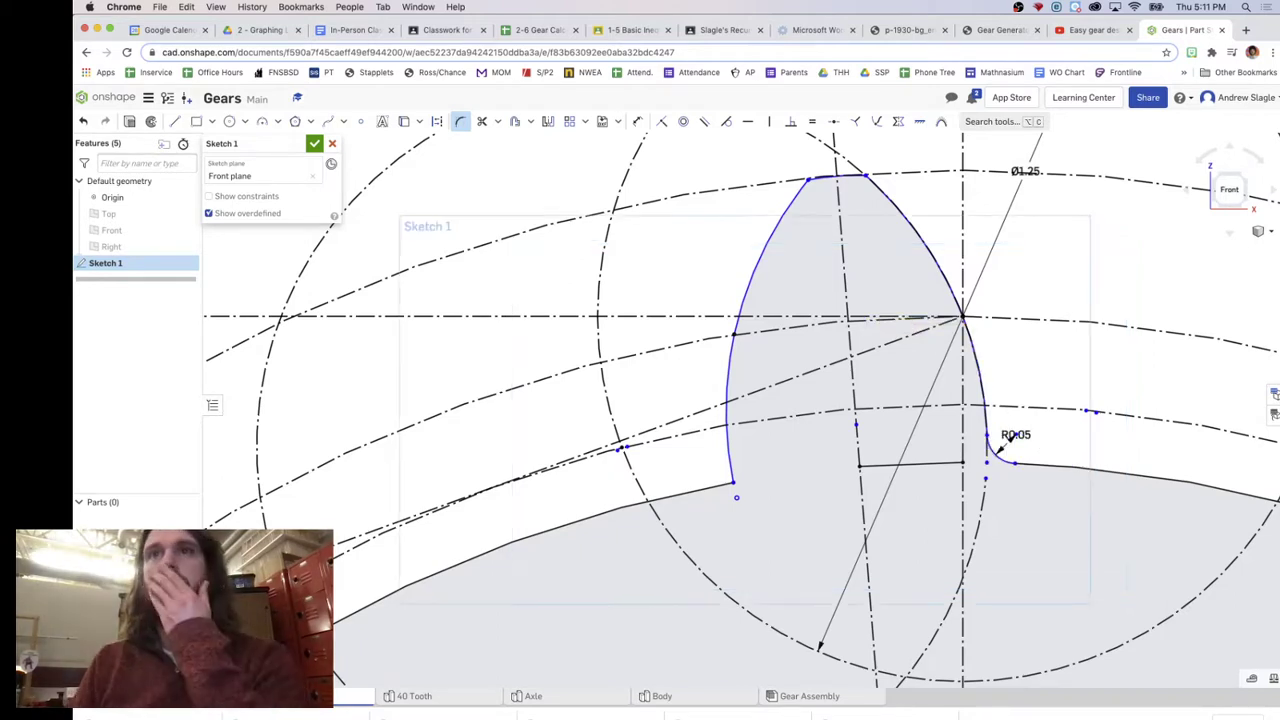
# Fillet the left flank into the root curve and finish Sketch 1
pyautogui.click(730, 466)
pyautogui.click(728, 486)
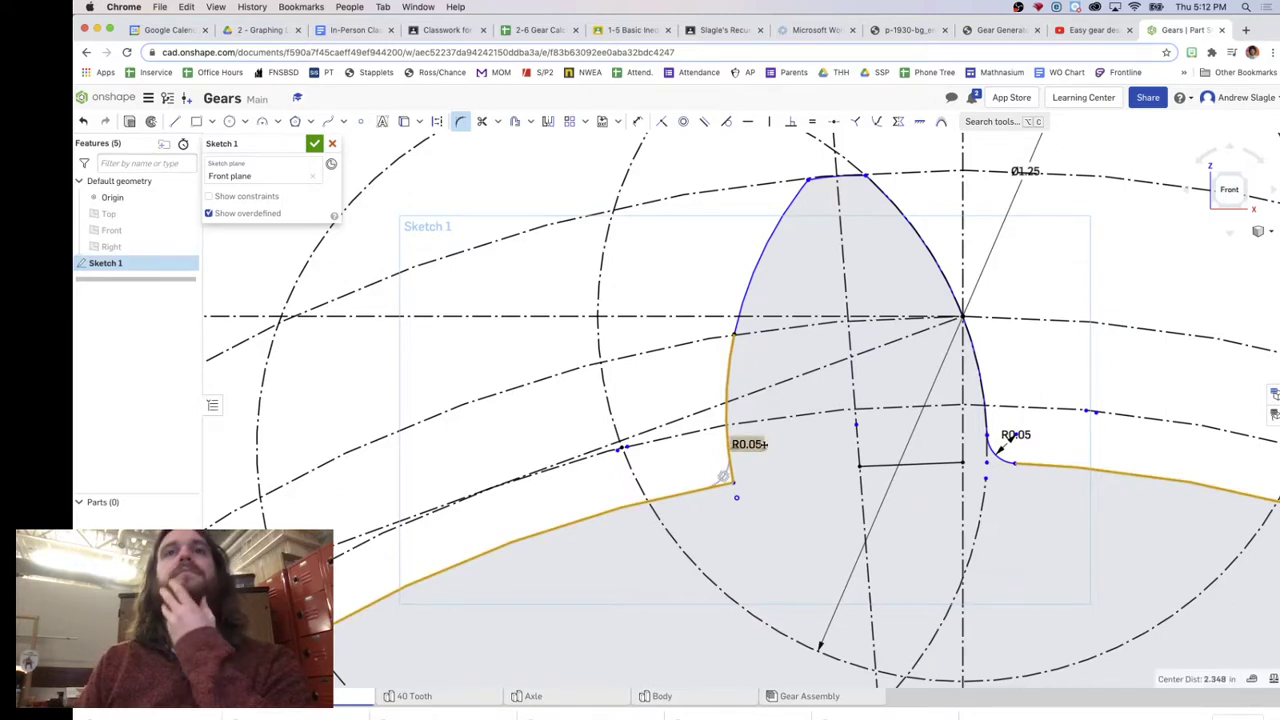
pyautogui.click(316, 145)
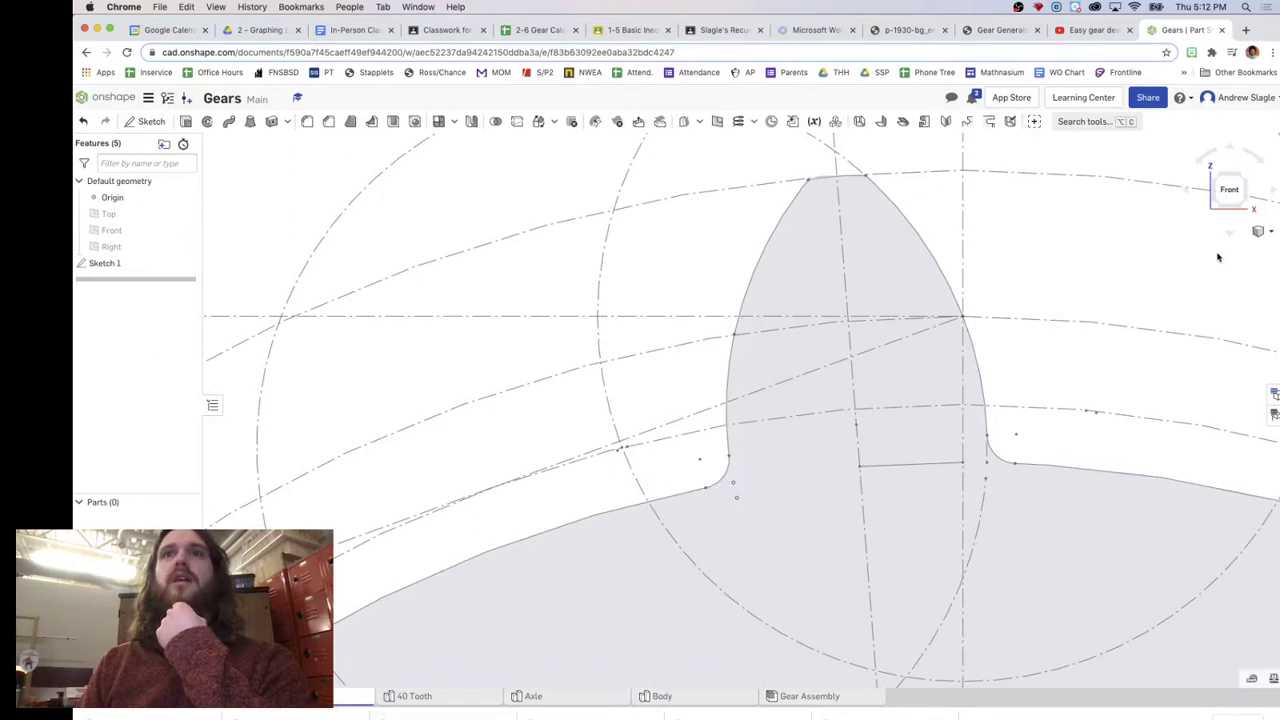
# Switch to an isometric view and zoom in on the filleted tooth above the Ø4.5 root circle
pyautogui.click(1246, 182)
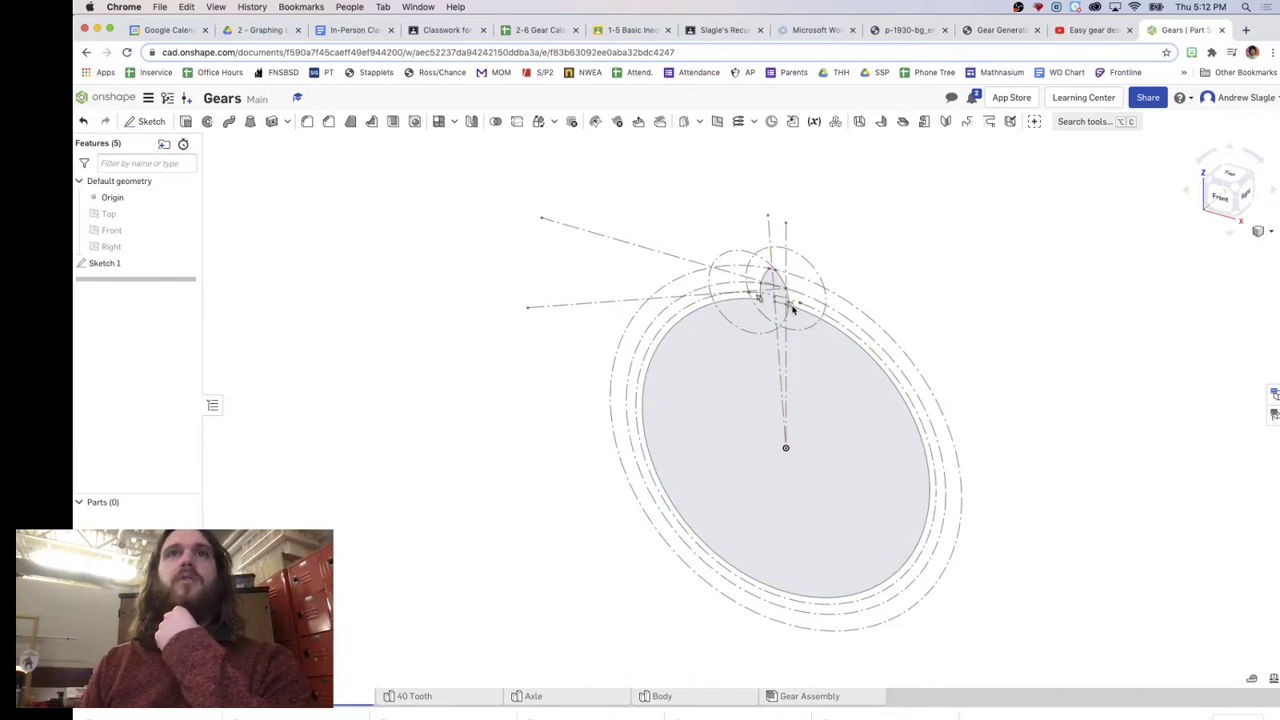
pyautogui.scroll(5, 790, 305)
pyautogui.scroll(3, 795, 308)
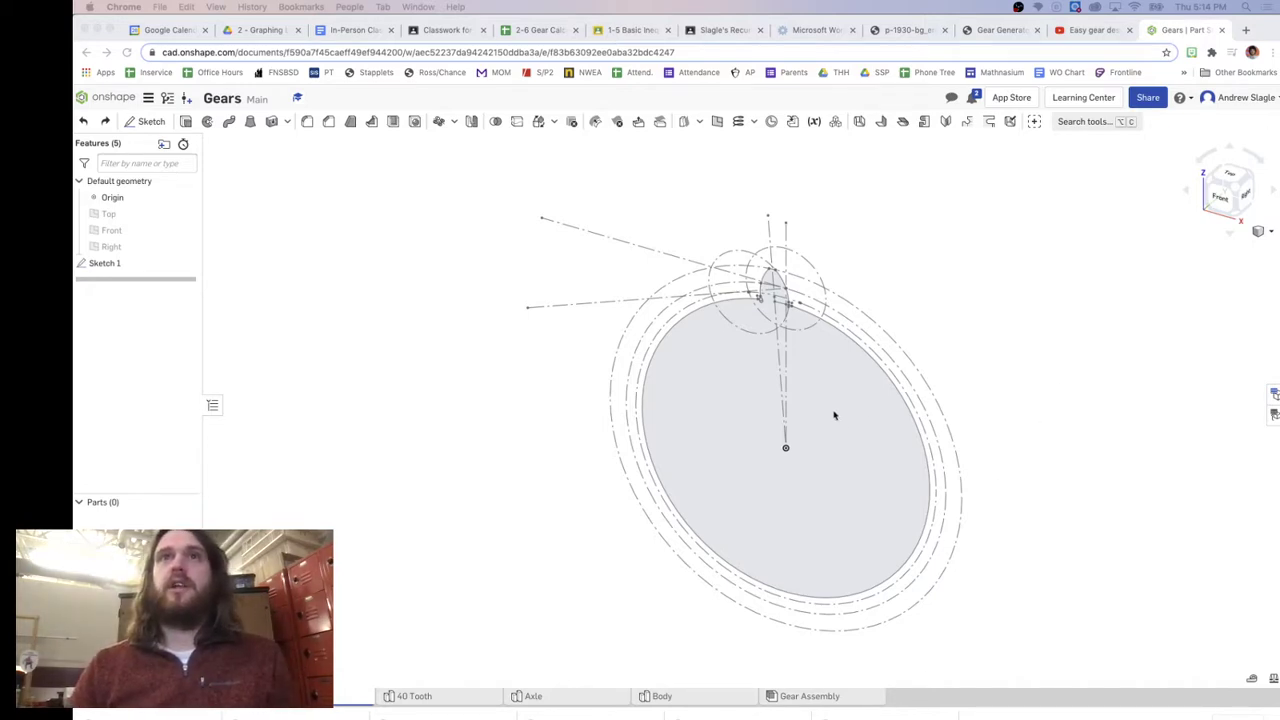
pyautogui.scroll(5, 833, 412)
pyautogui.scroll(-3, 845, 395)
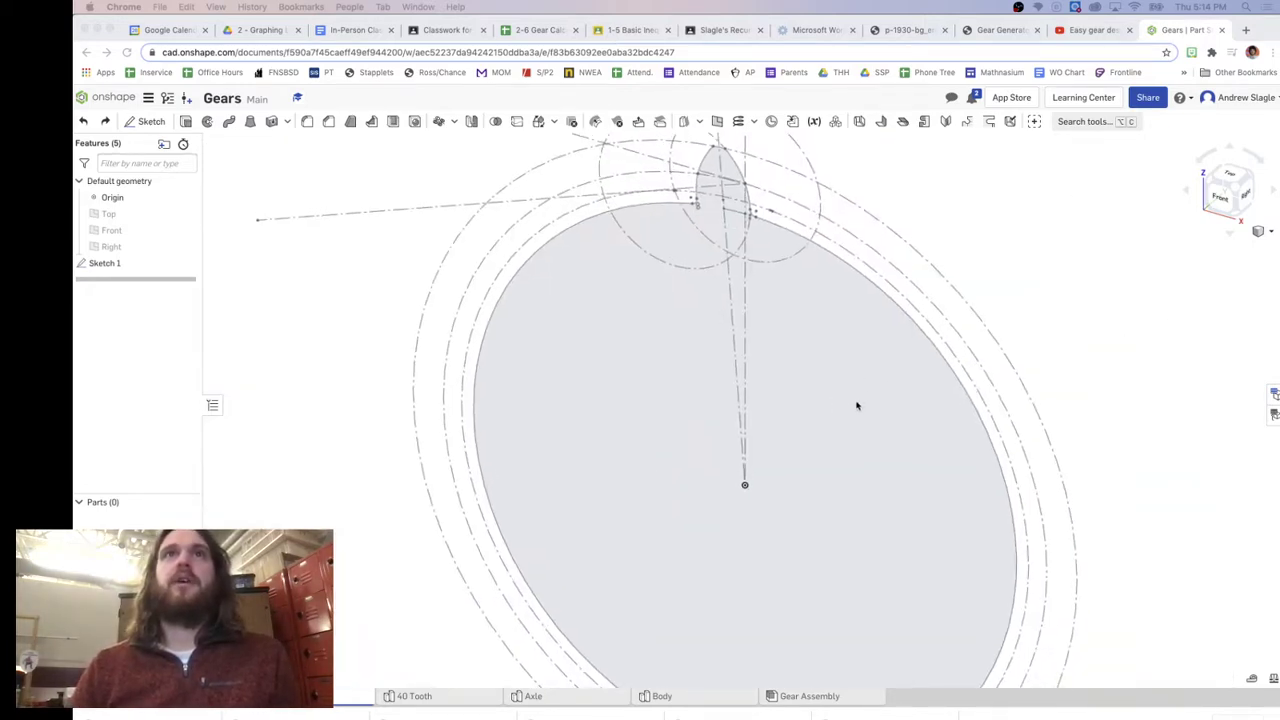
pyautogui.moveTo(857, 405); pyautogui.dragTo(846, 480, button='middle')
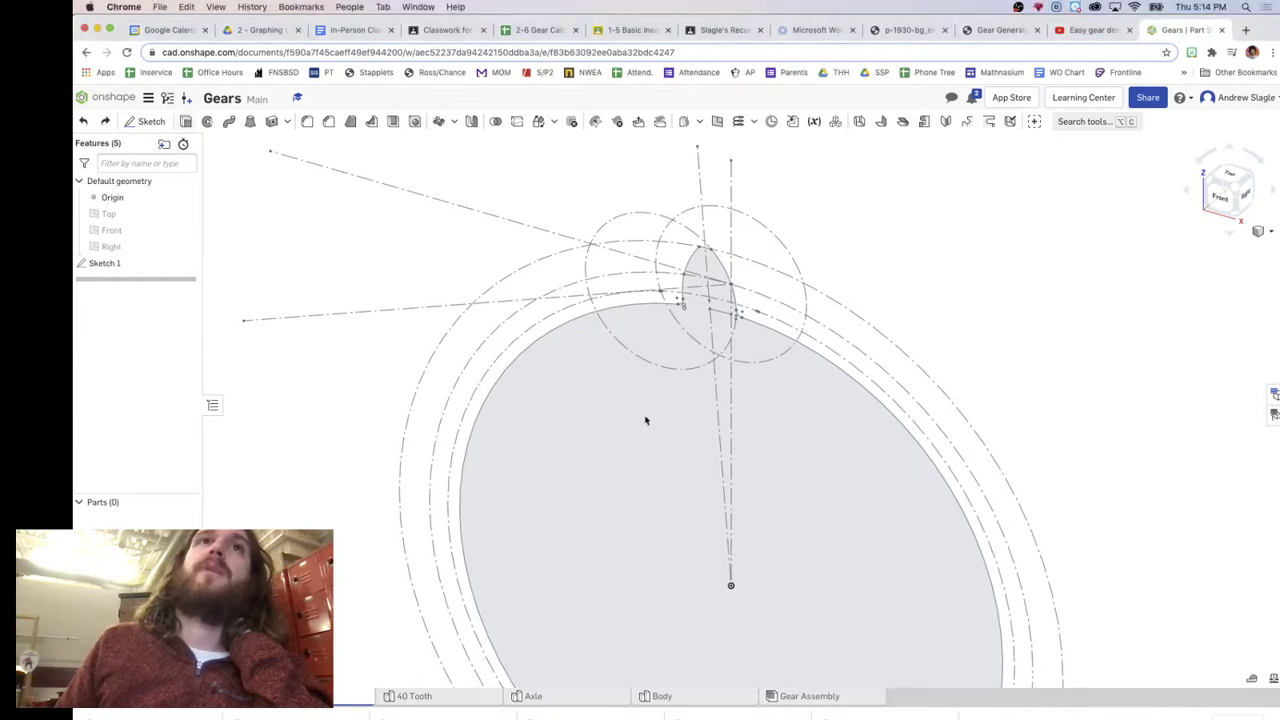
# Extrude the sketch face 1 in blind to create Part 1, then fit the view
pyautogui.hotkey('shift', 'e')
pyautogui.click(609, 415)
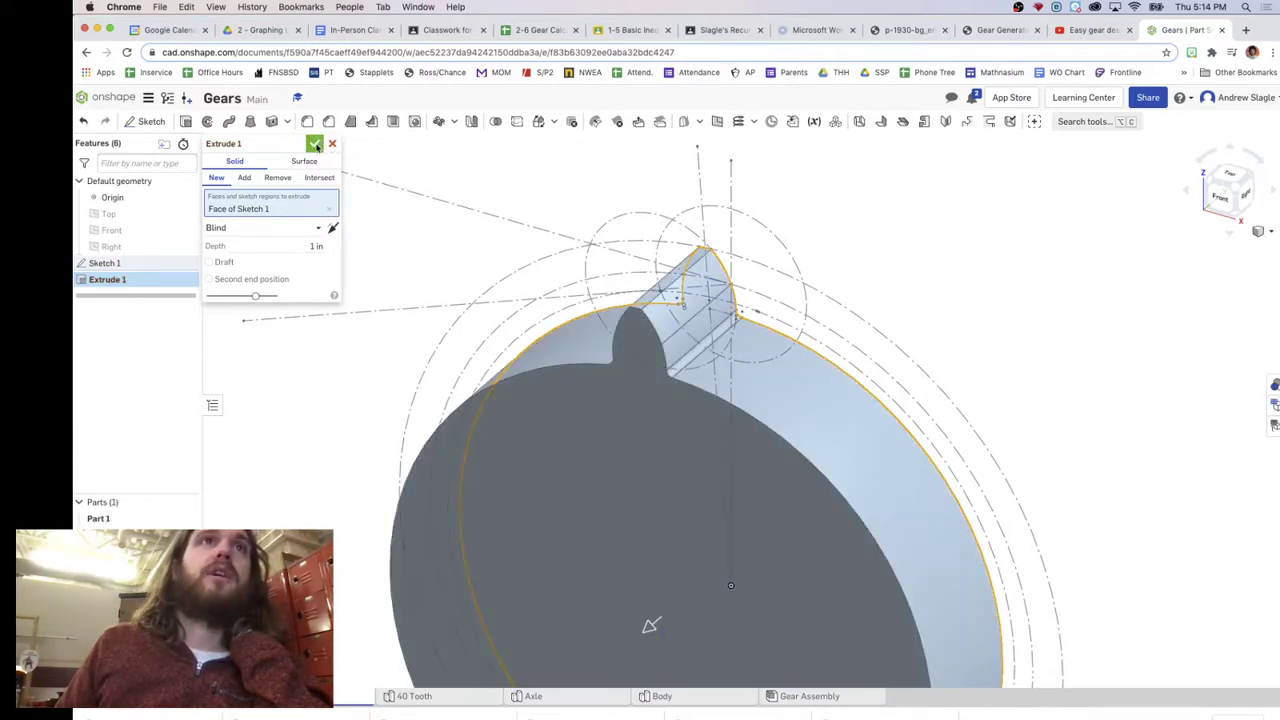
pyautogui.click(315, 146)
pyautogui.press('f')
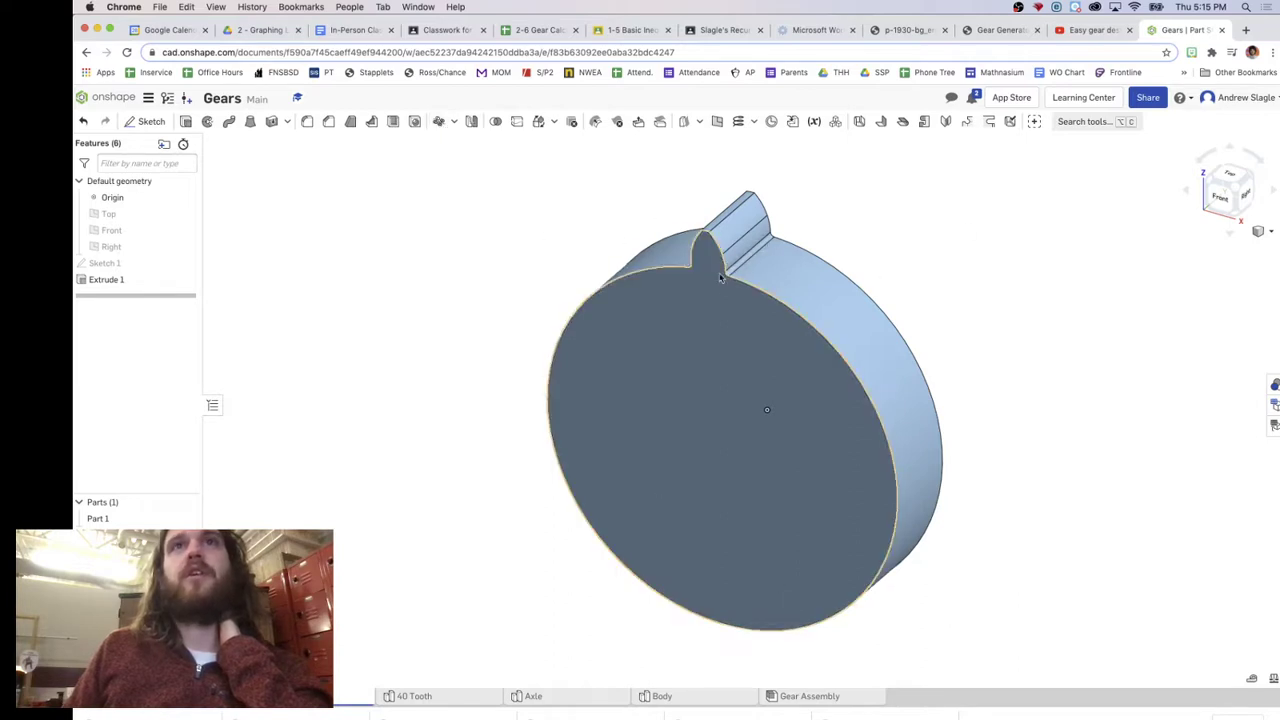
# Create Sketch 2 on the Top plane with a vertical axis line from the part's top vertex
pyautogui.click(1232, 177)
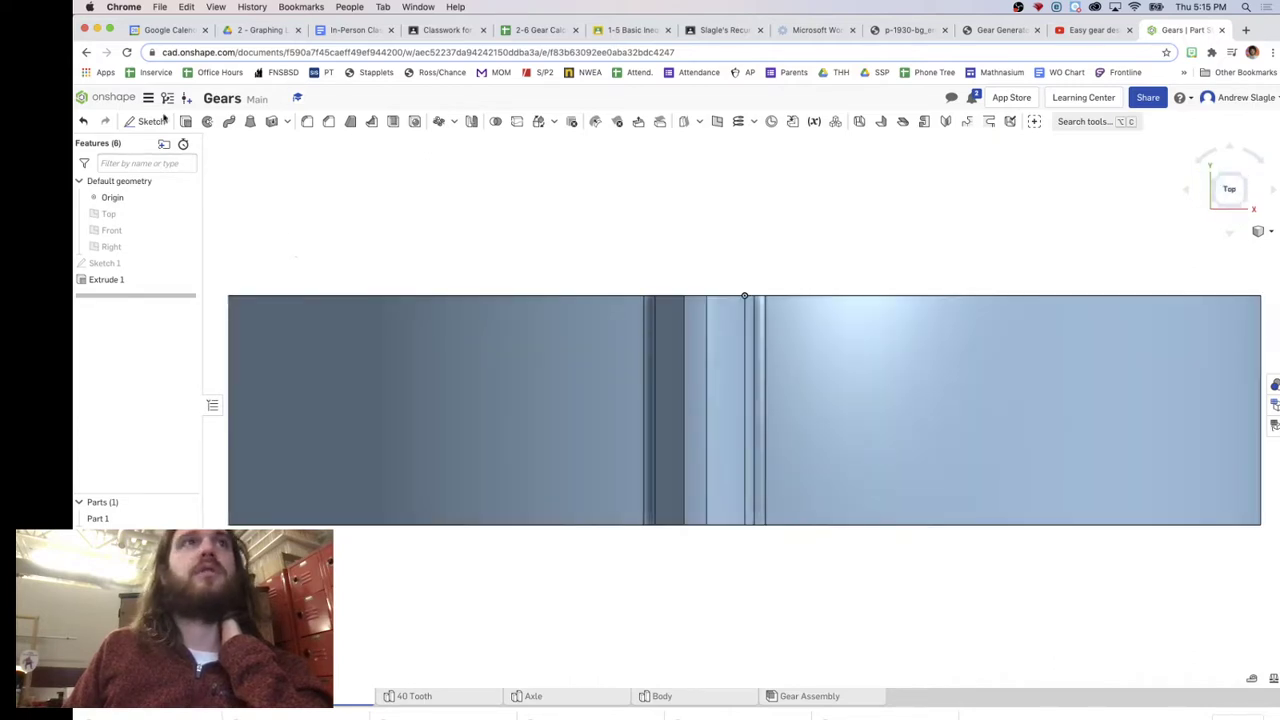
pyautogui.click(118, 215)
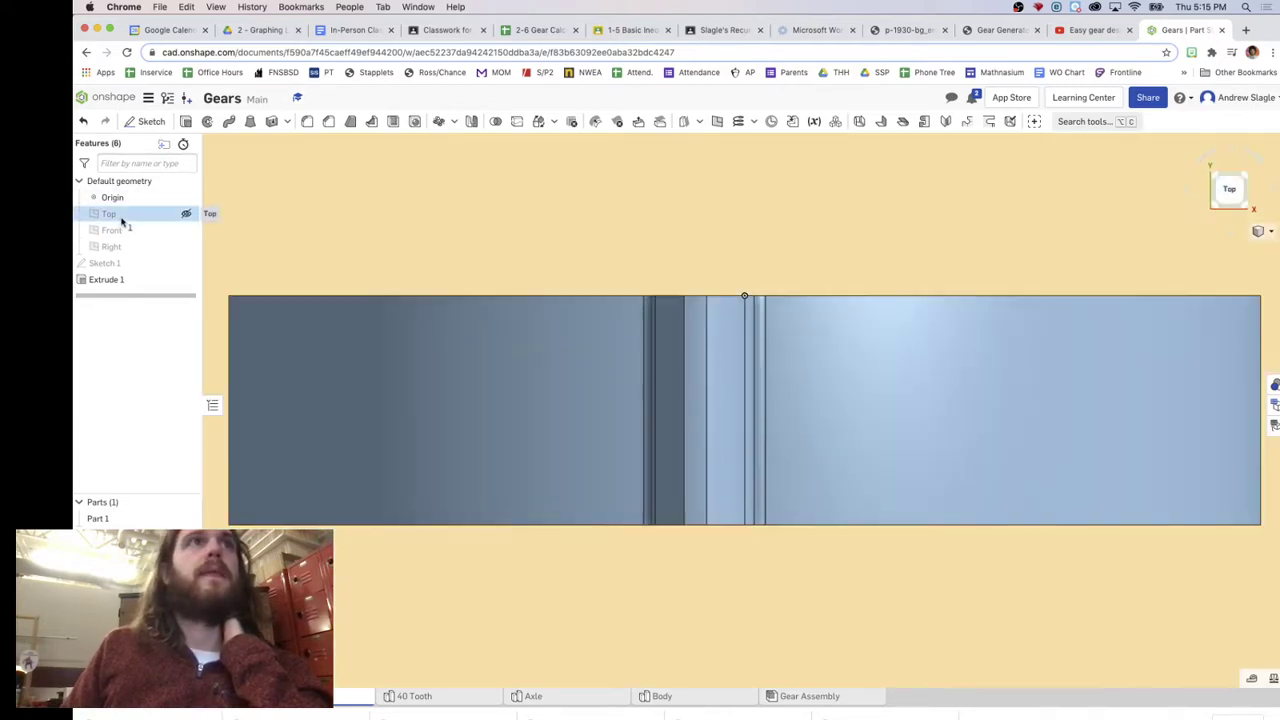
pyautogui.click(148, 121)
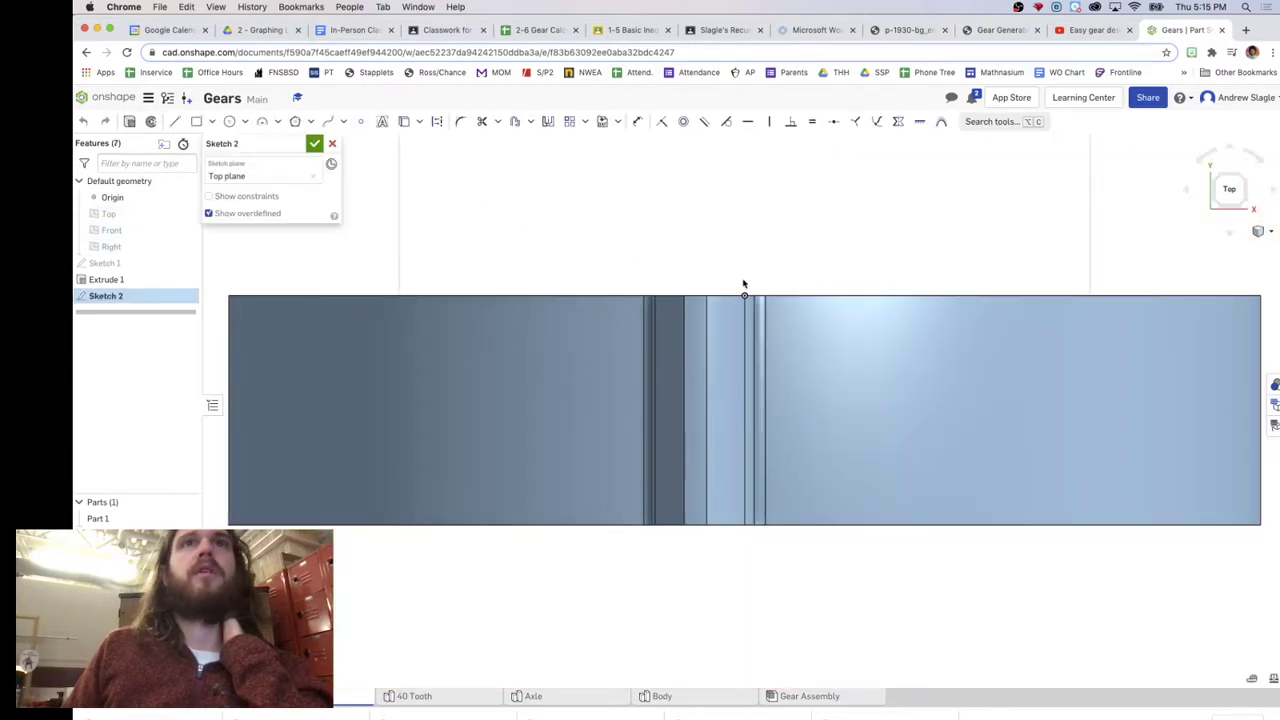
pyautogui.click(173, 121)
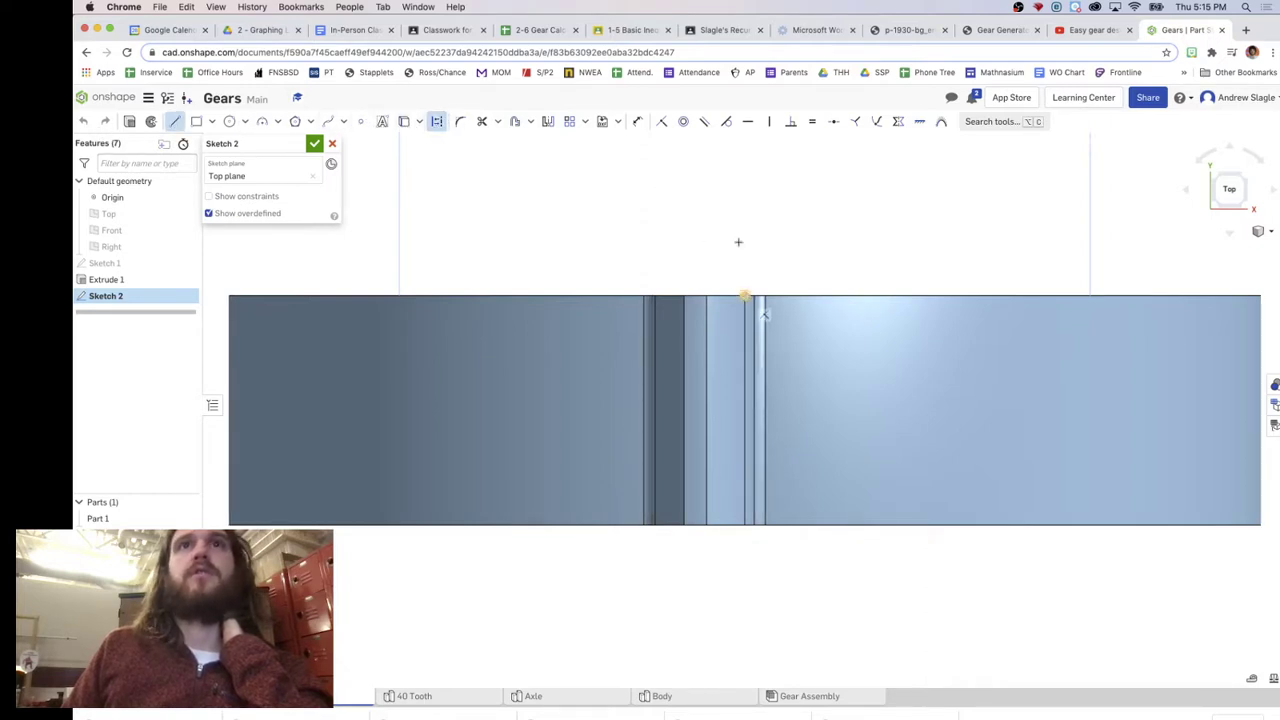
pyautogui.click(744, 296)
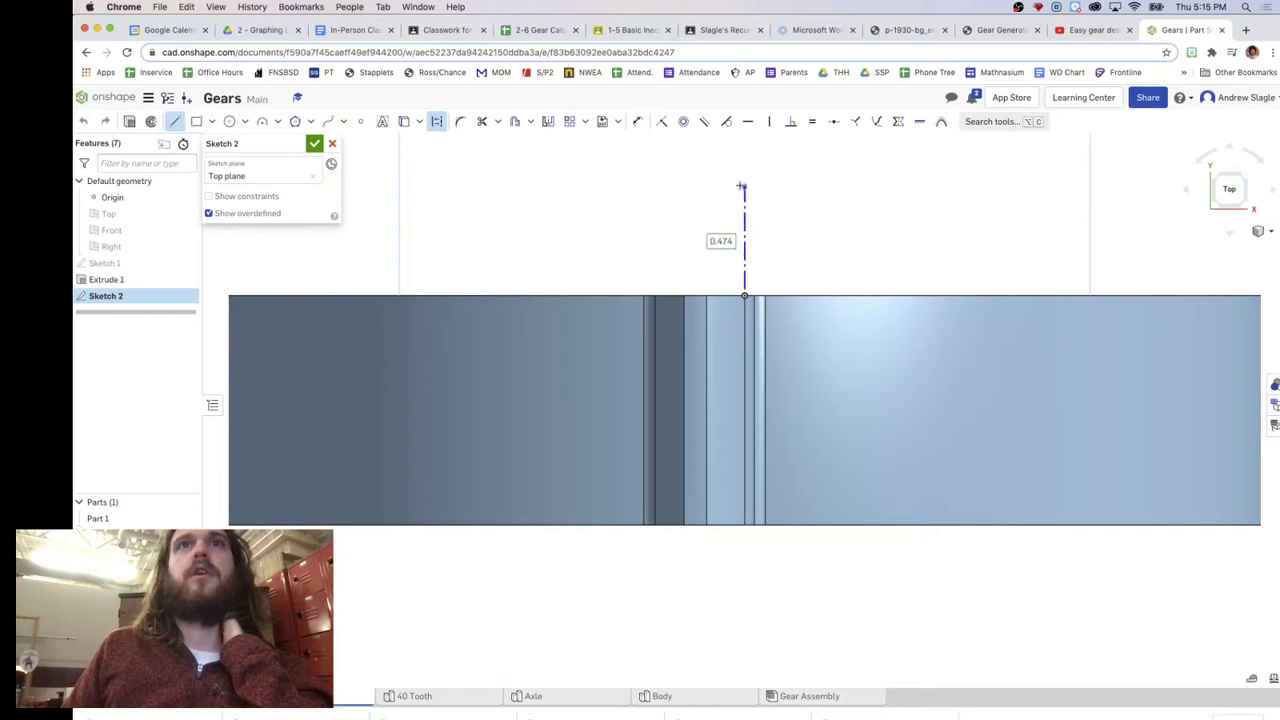
pyautogui.click(742, 187)
pyautogui.click(315, 145)
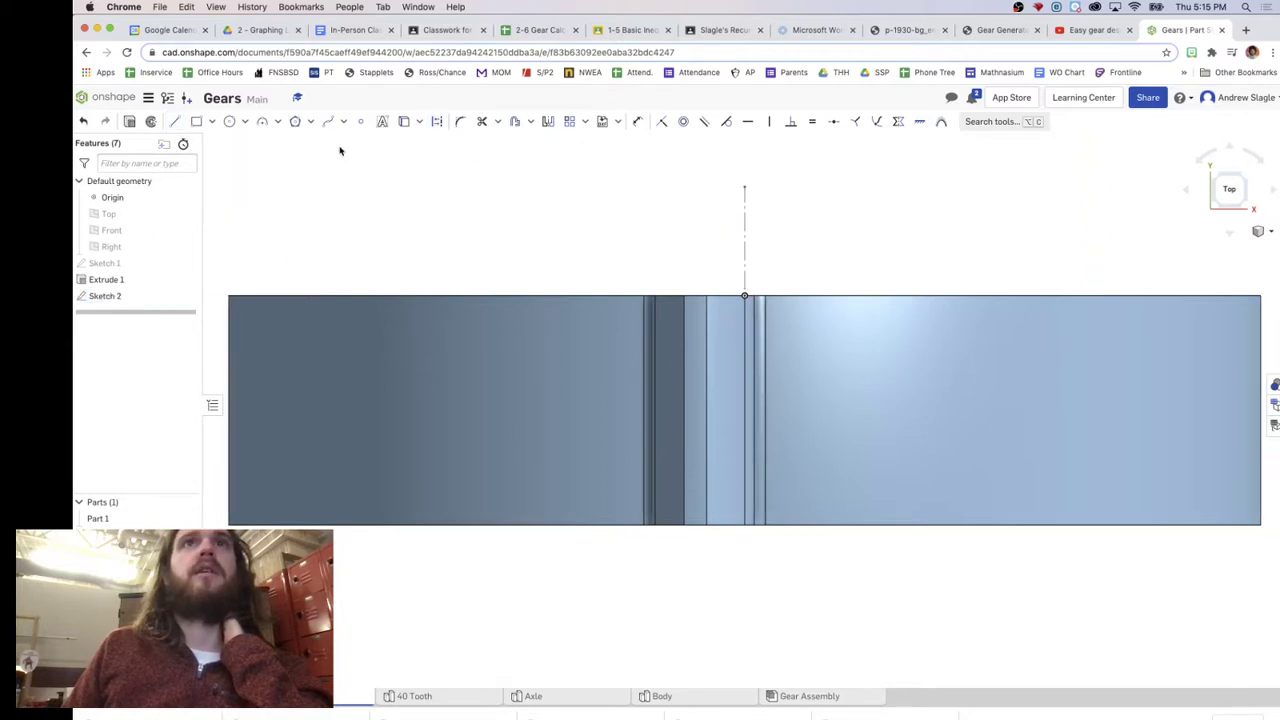
pyautogui.click(1257, 206)
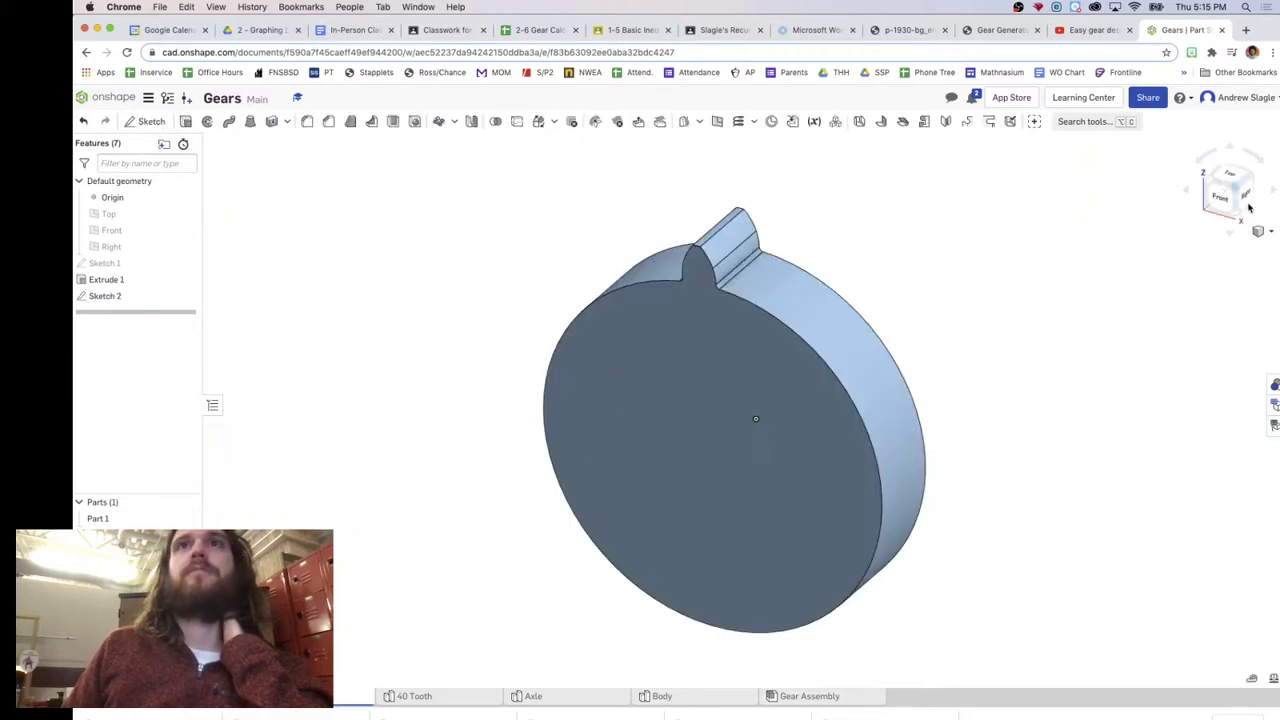
# Circular-pattern Part 1 into 20 instances around the Sketch 2 axis line
pyautogui.click(1244, 177)
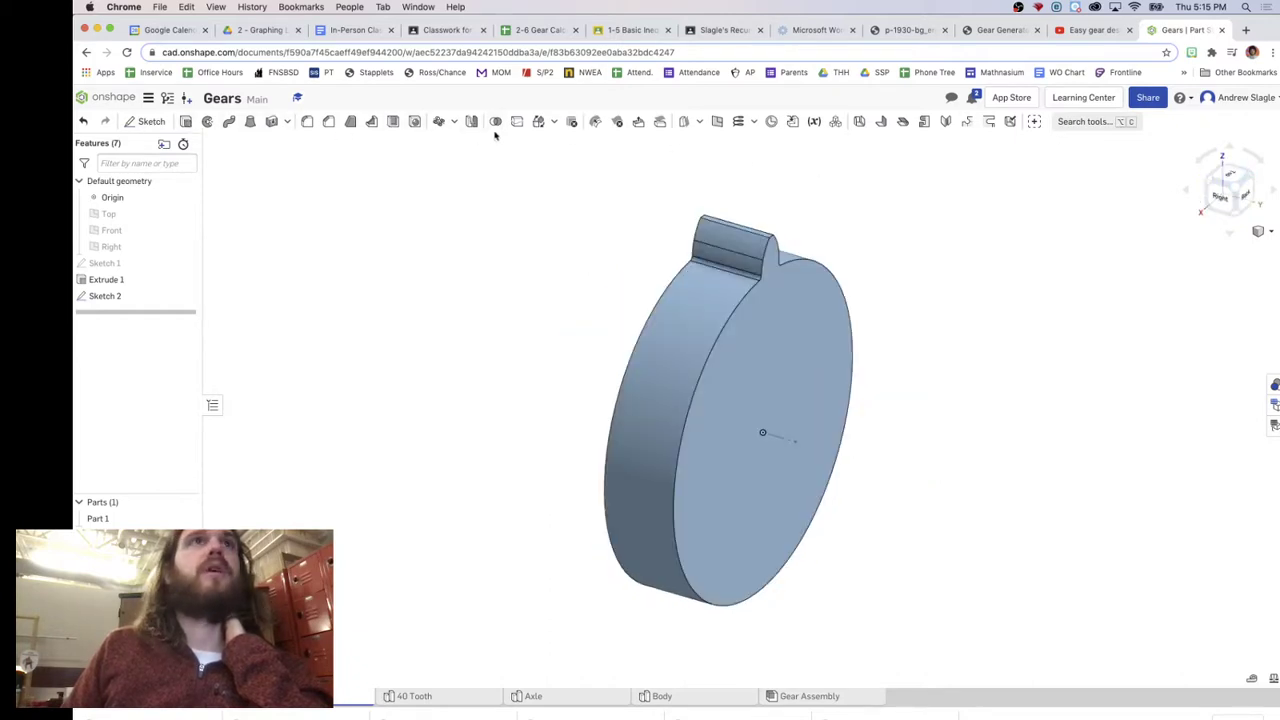
pyautogui.click(712, 332)
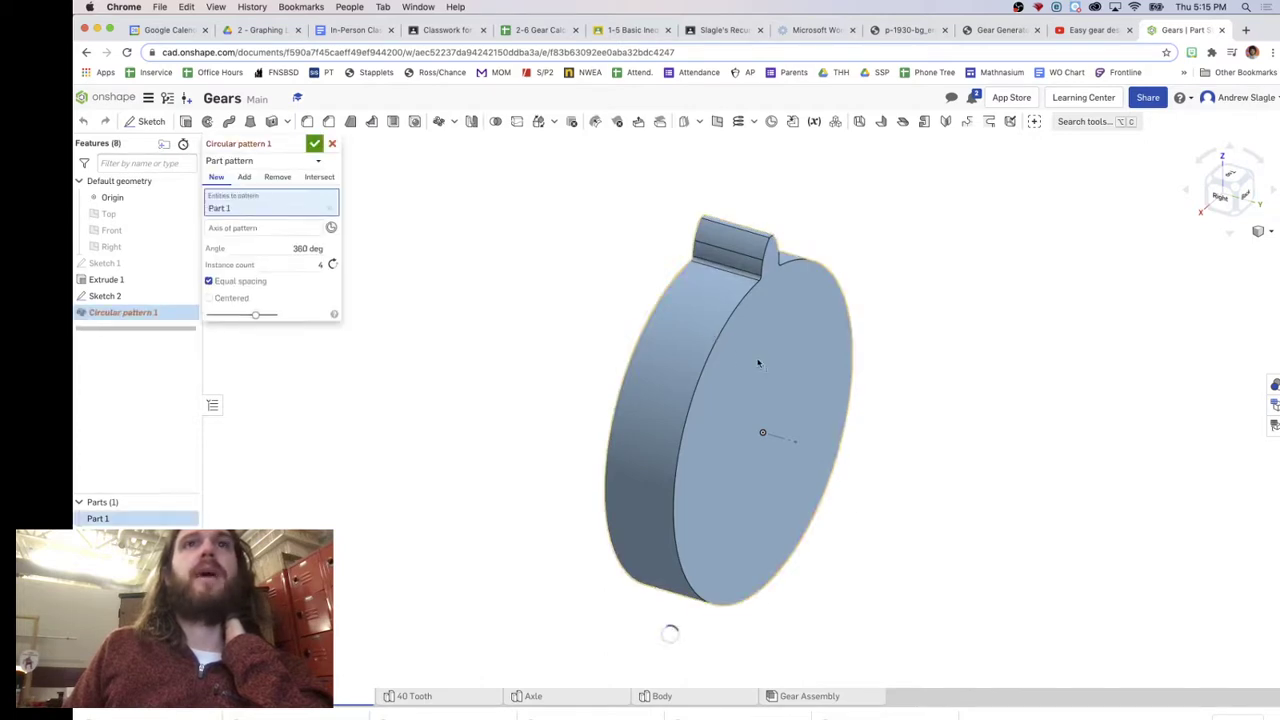
pyautogui.click(296, 233)
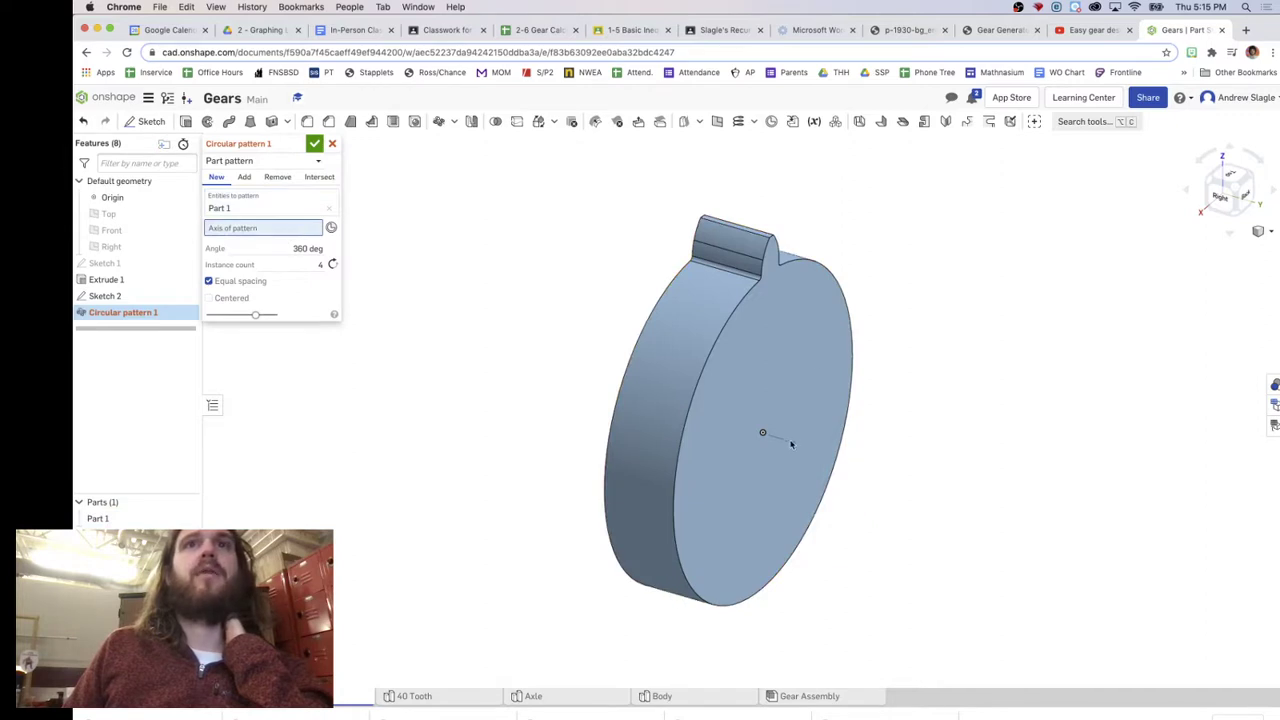
pyautogui.click(782, 440)
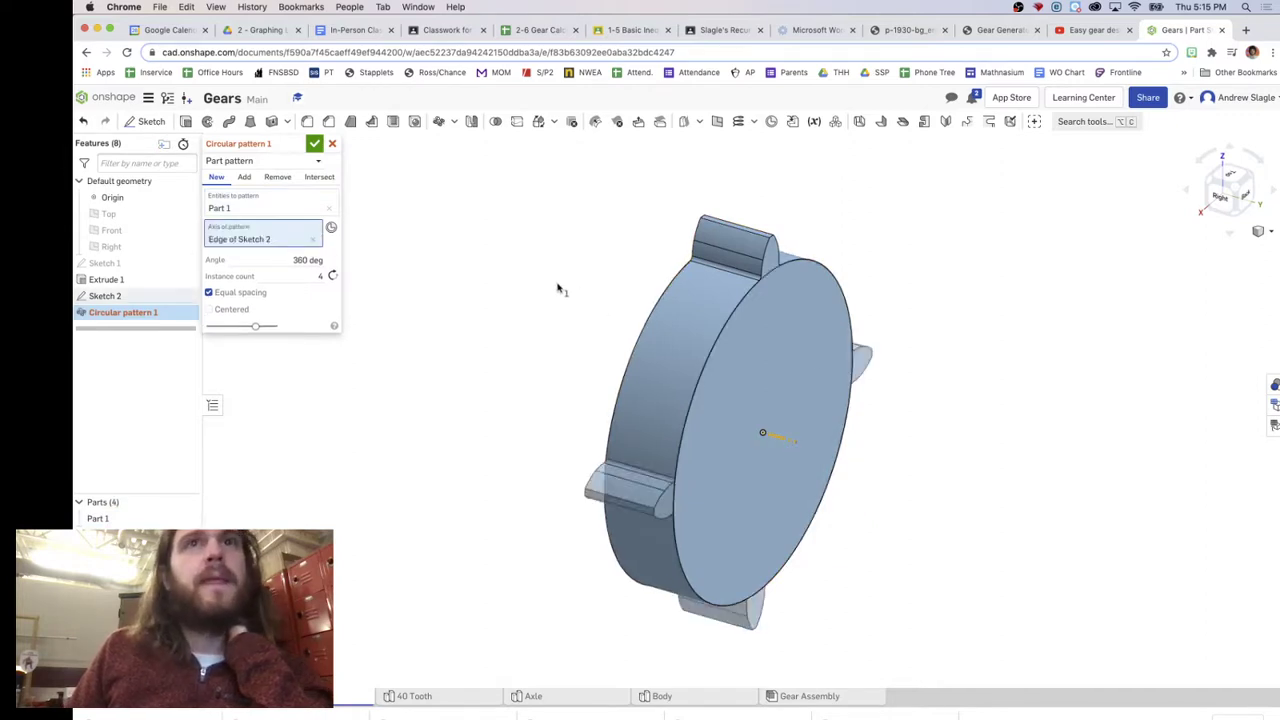
pyautogui.click(322, 276)
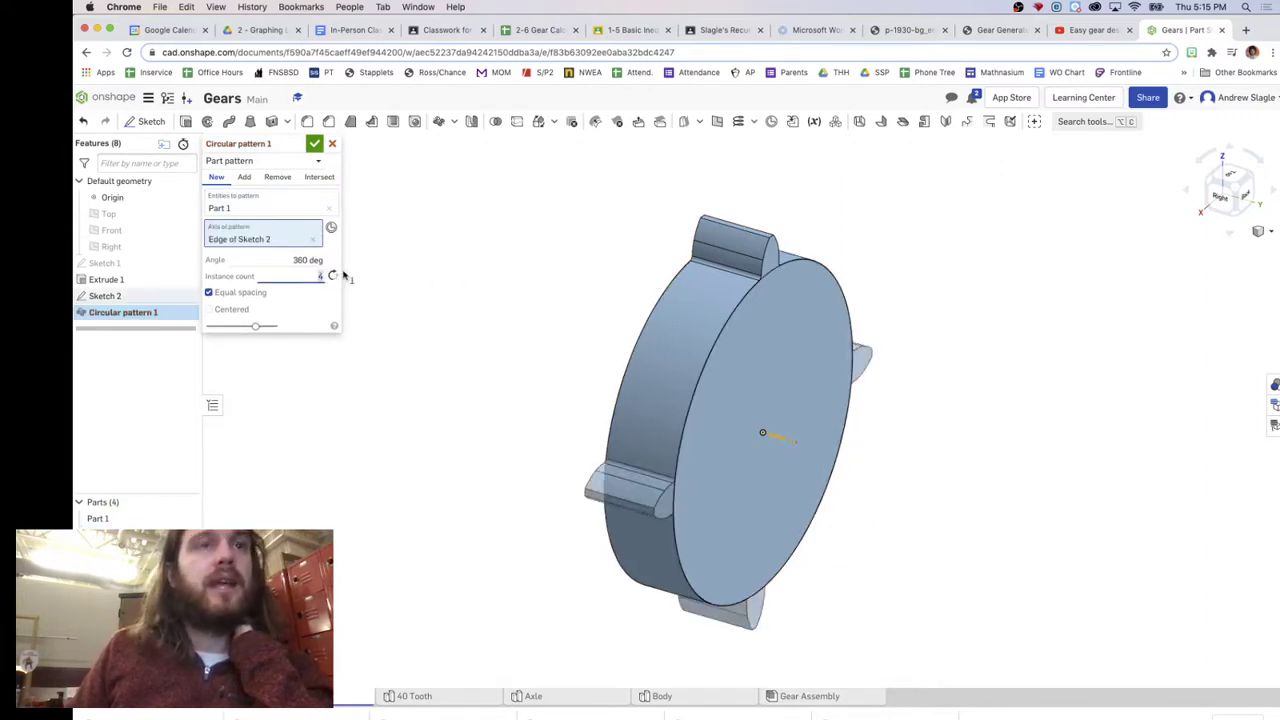
pyautogui.write('20')
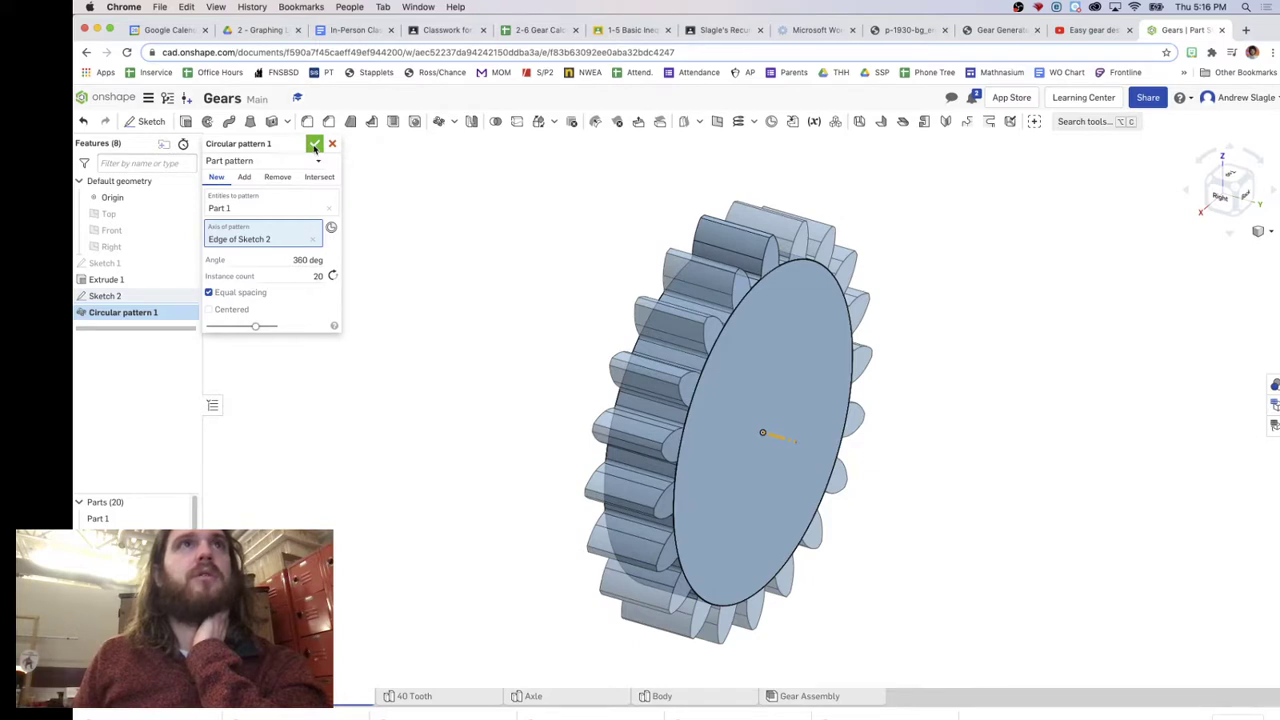
pyautogui.click(314, 145)
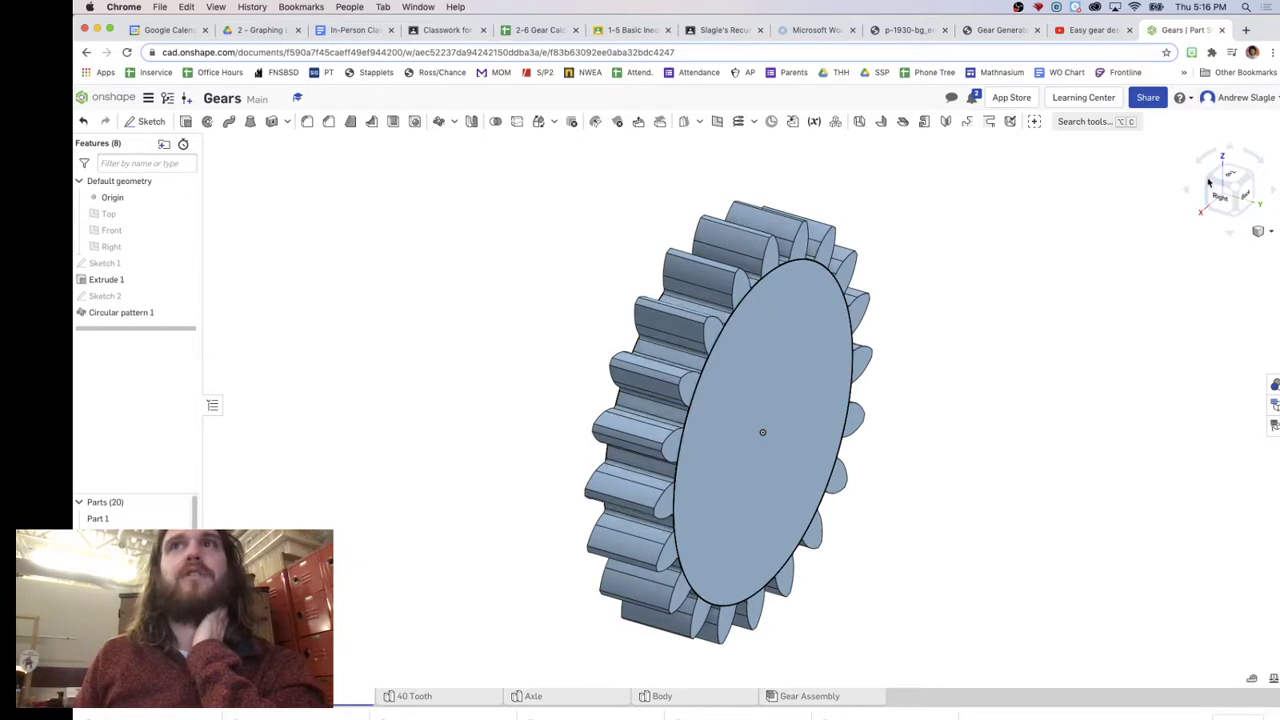
pyautogui.moveTo(660, 390); pyautogui.dragTo(700, 346, button='right')
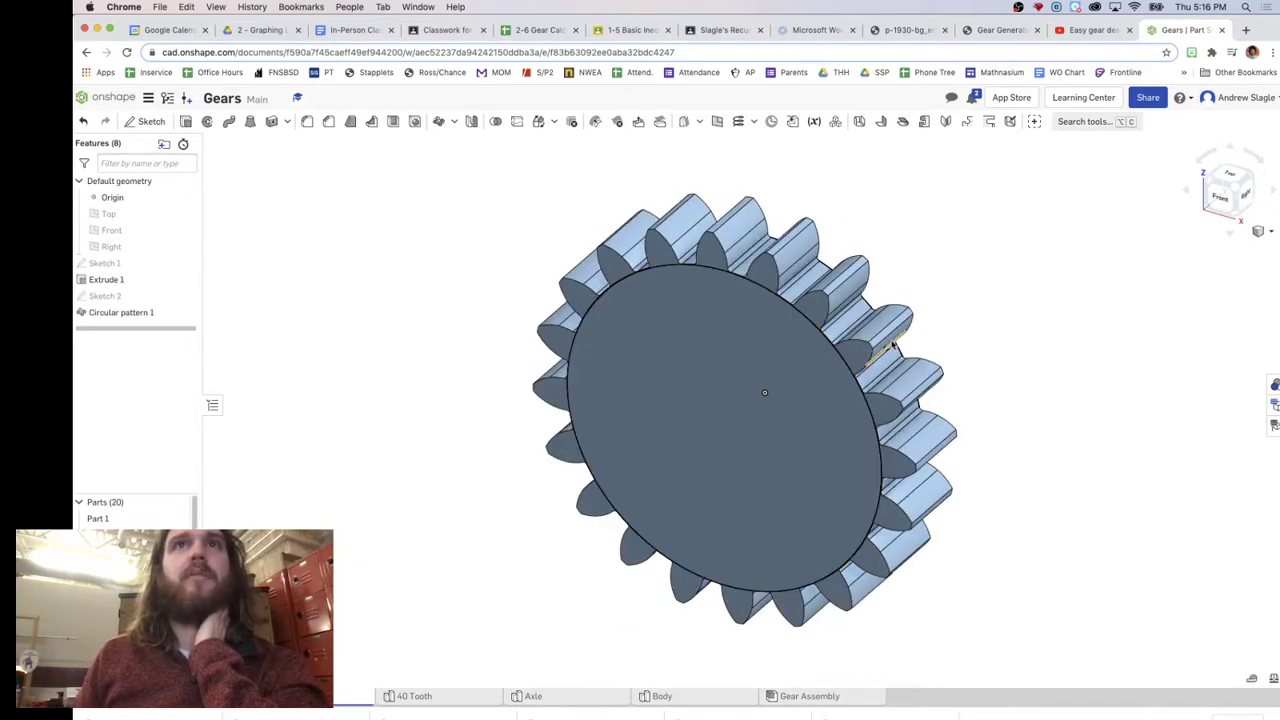
# Edit Circular pattern 1 to Add mode with Merge with all, fusing the teeth into one part
pyautogui.doubleClick(120, 313)
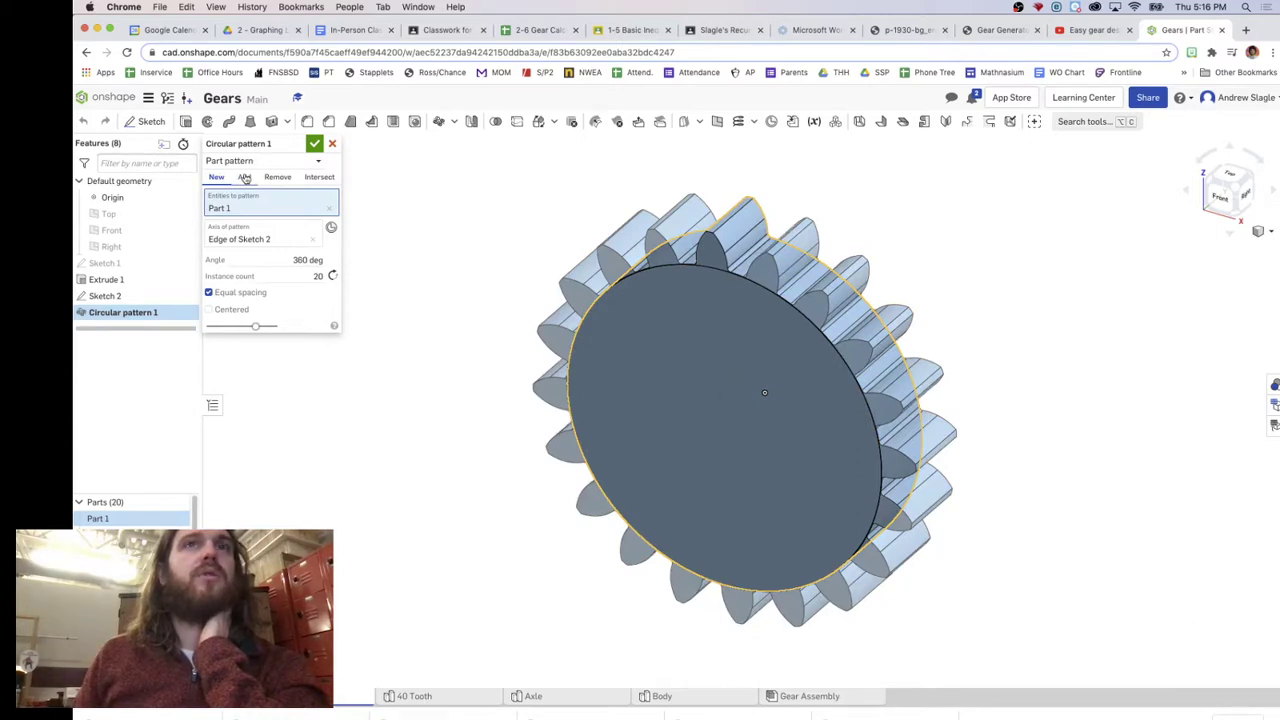
pyautogui.click(244, 177)
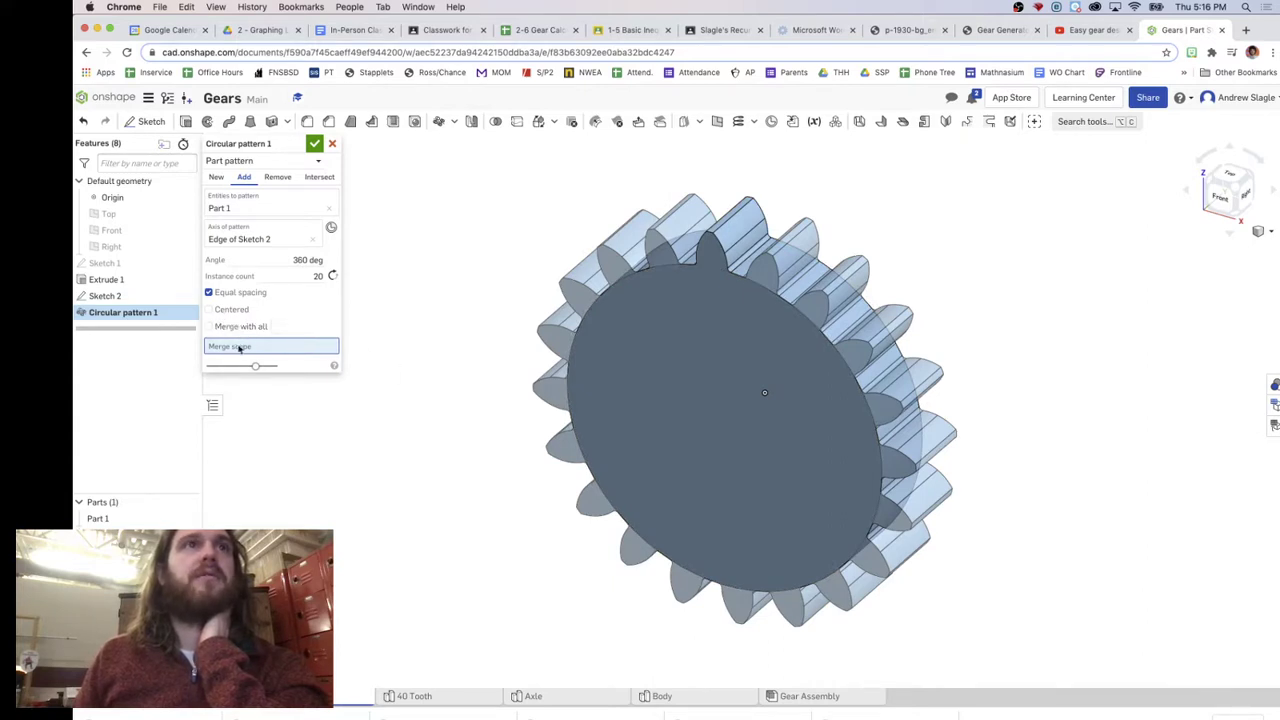
pyautogui.click(255, 330)
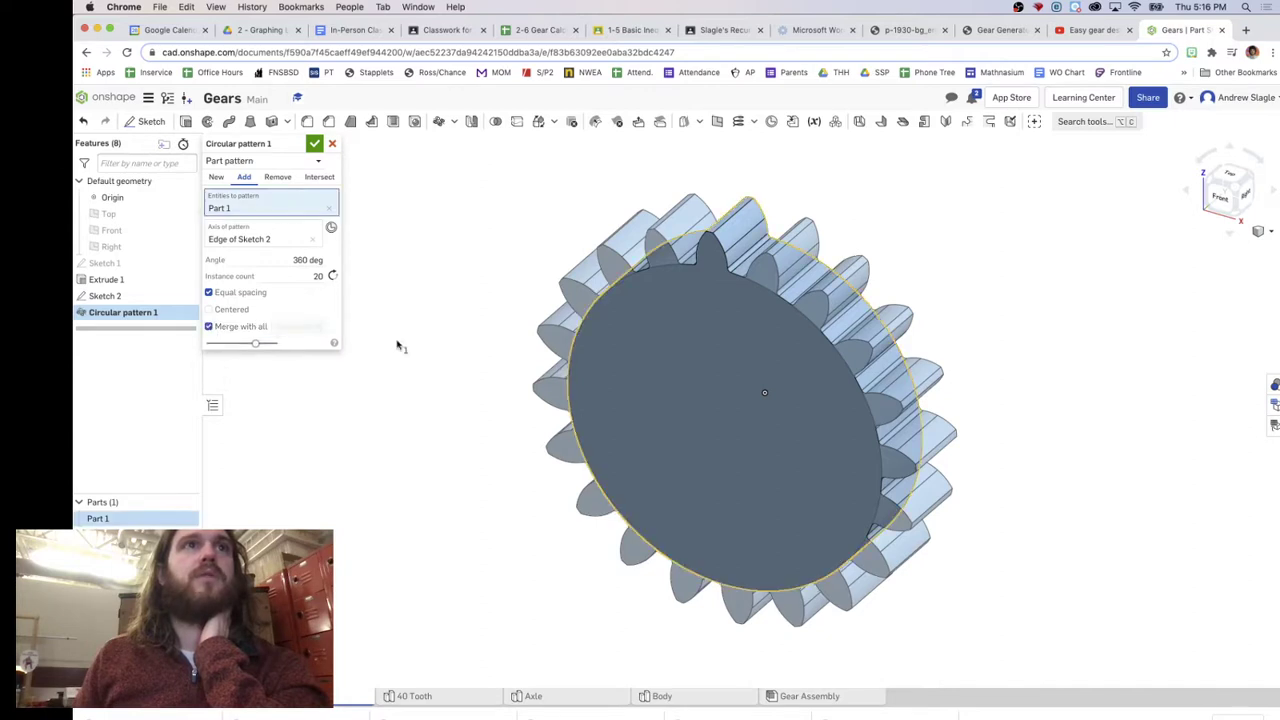
pyautogui.click(315, 144)
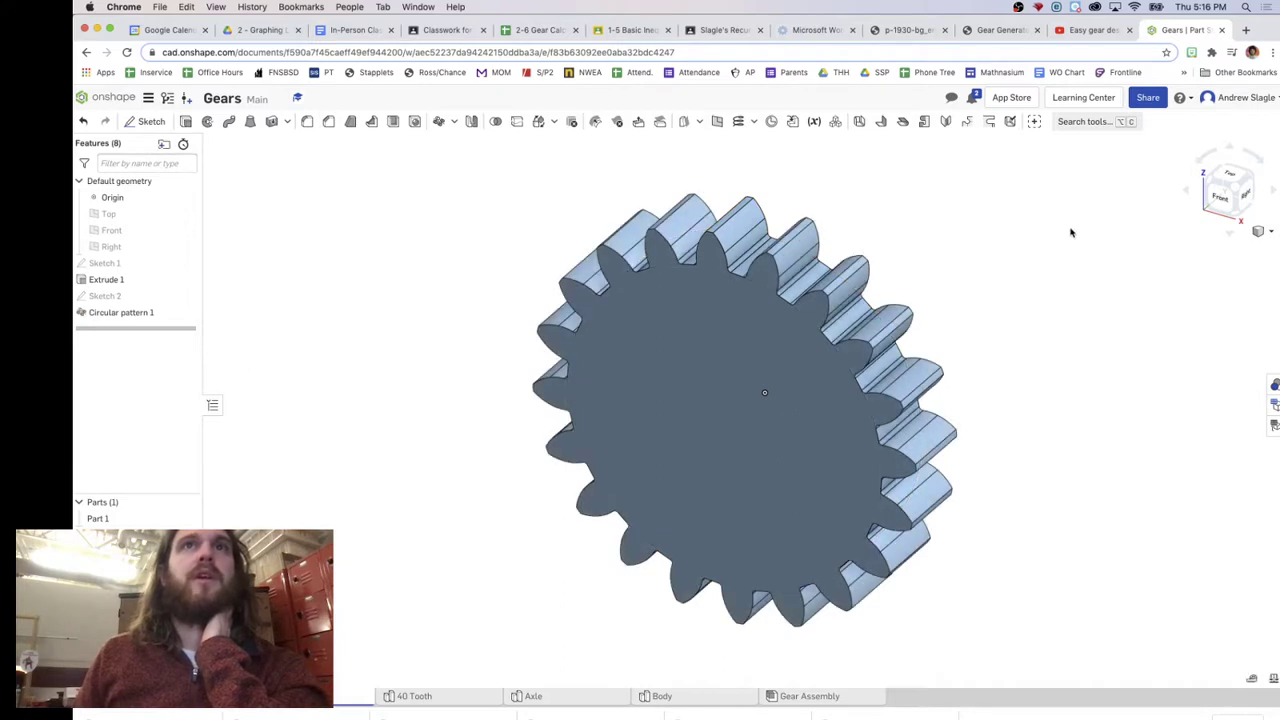
# Check the merged gear from front and angled views, and glance at the 20 Tooth part studio
pyautogui.click(1224, 202)
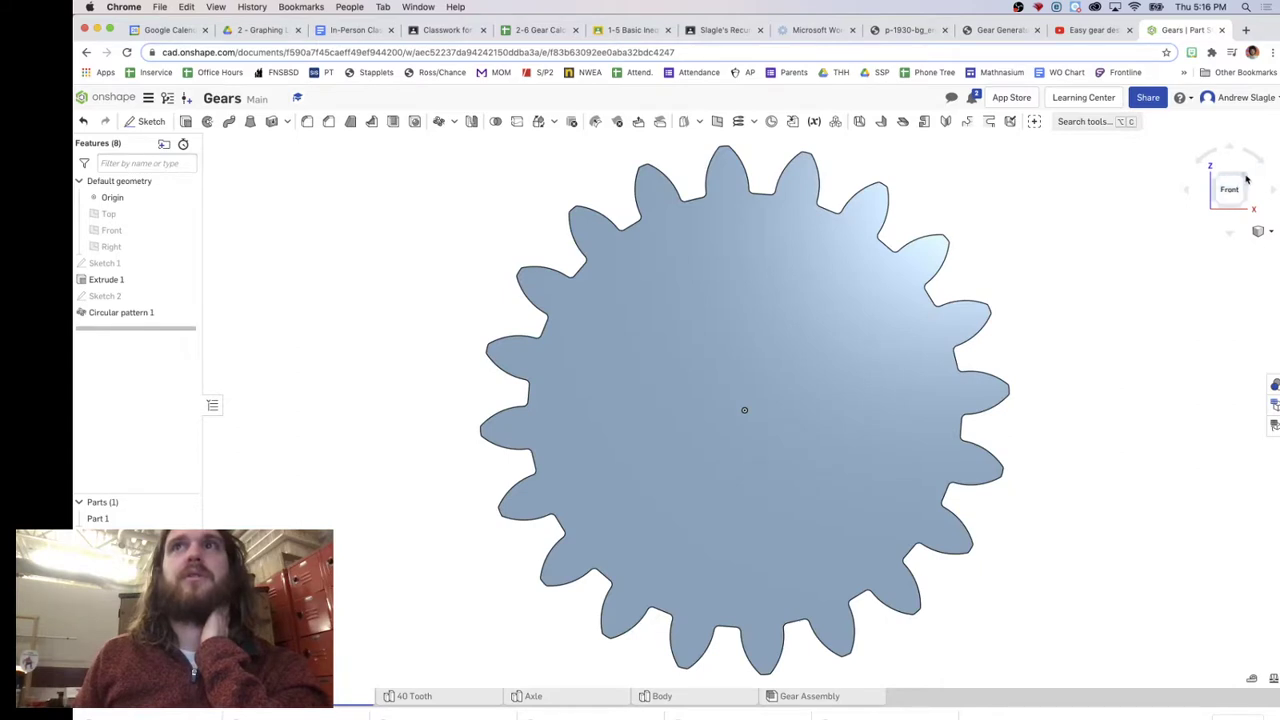
pyautogui.click(1245, 178)
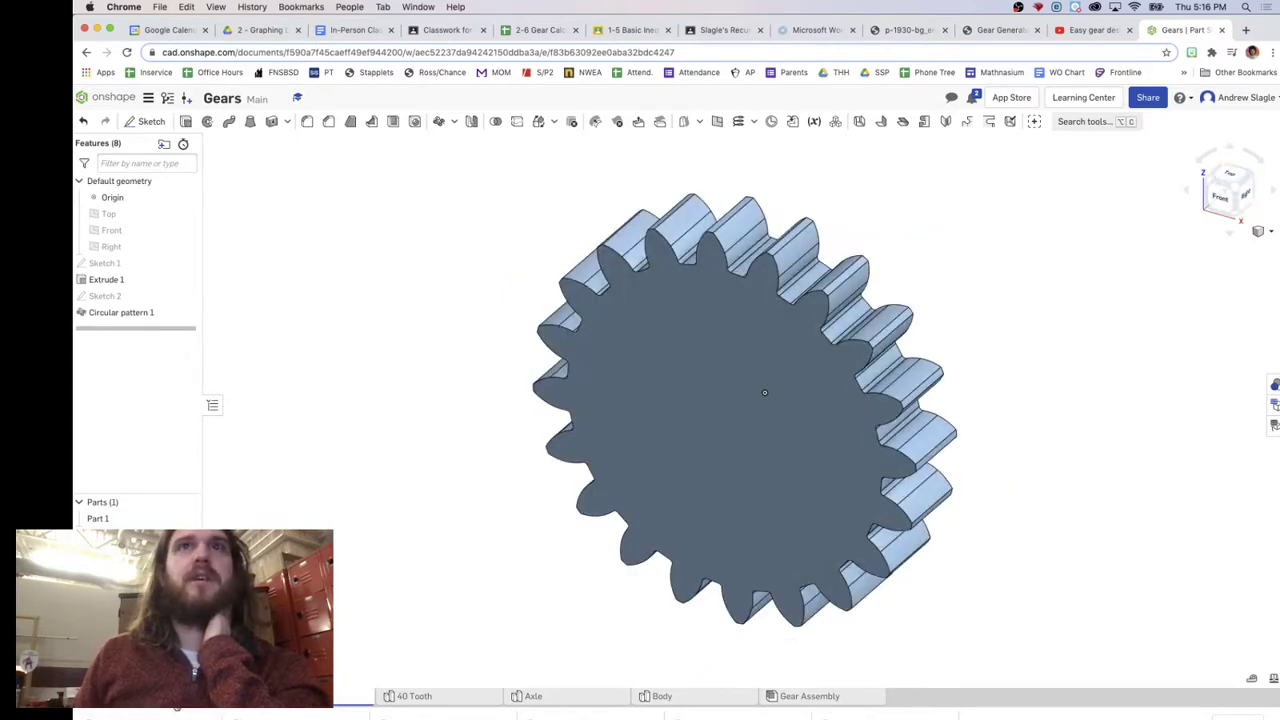
pyautogui.click(250, 696)
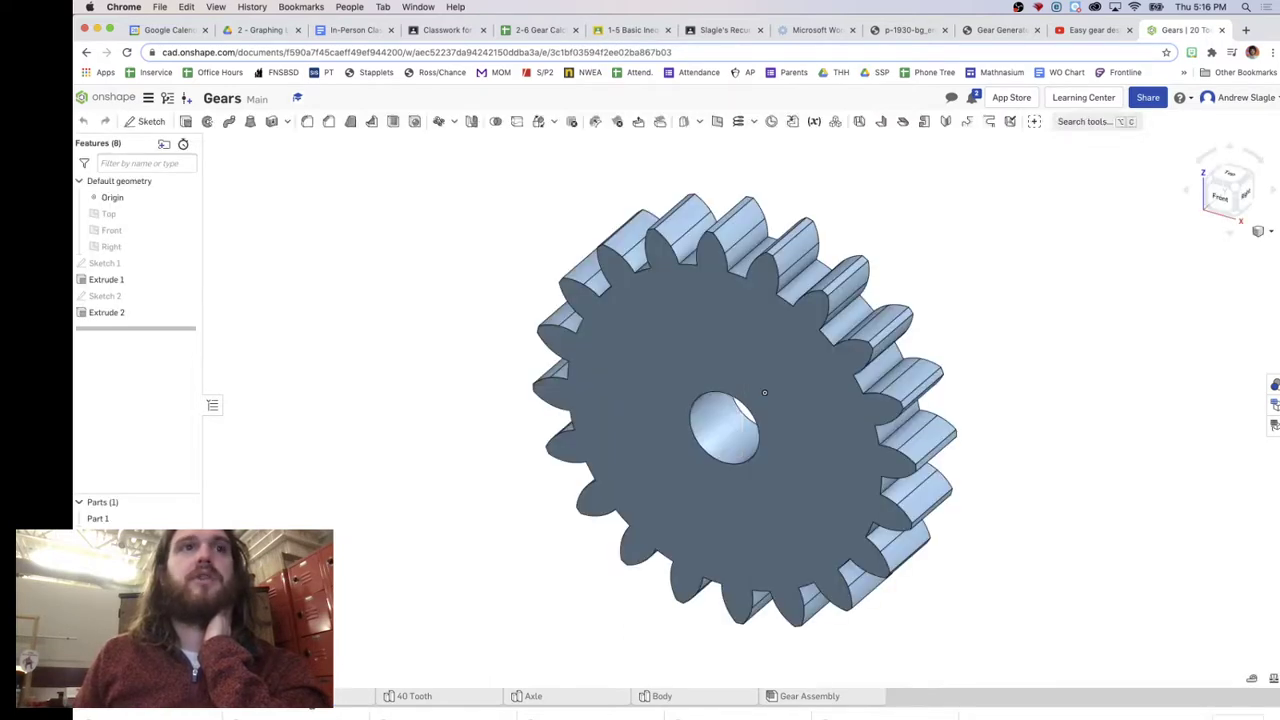
pyautogui.click(340, 696)
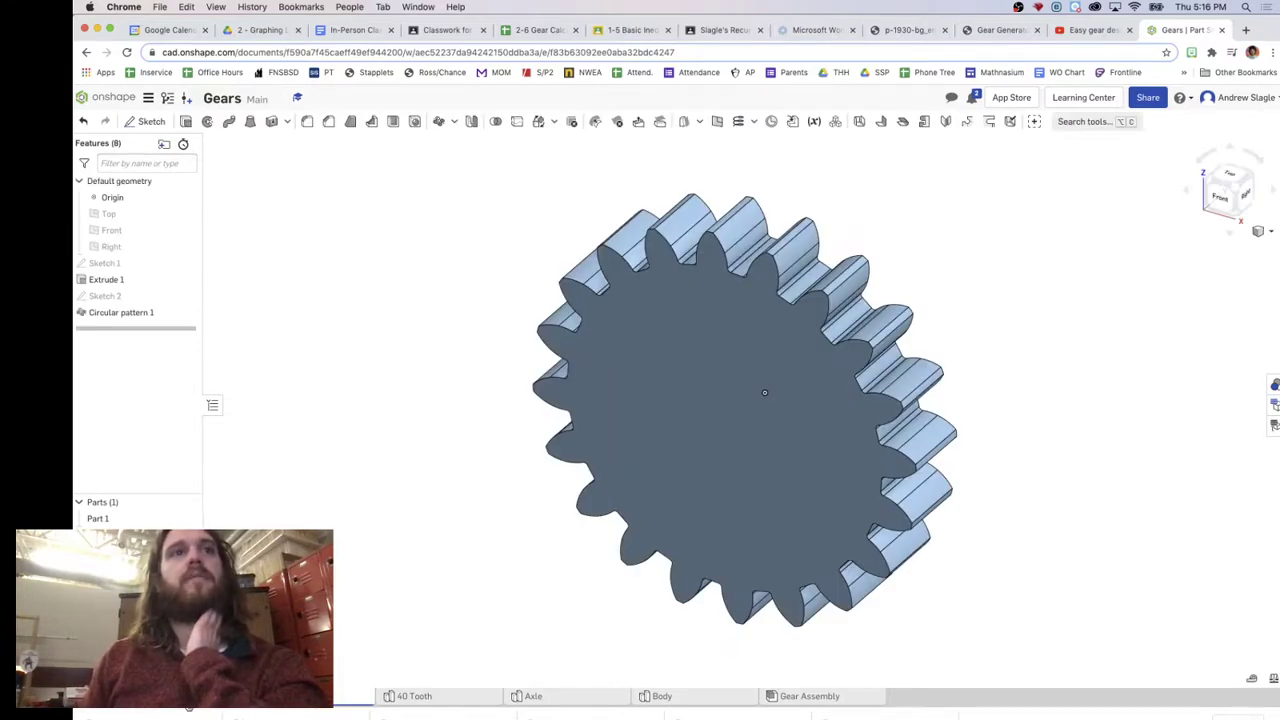
pyautogui.moveTo(452, 703)
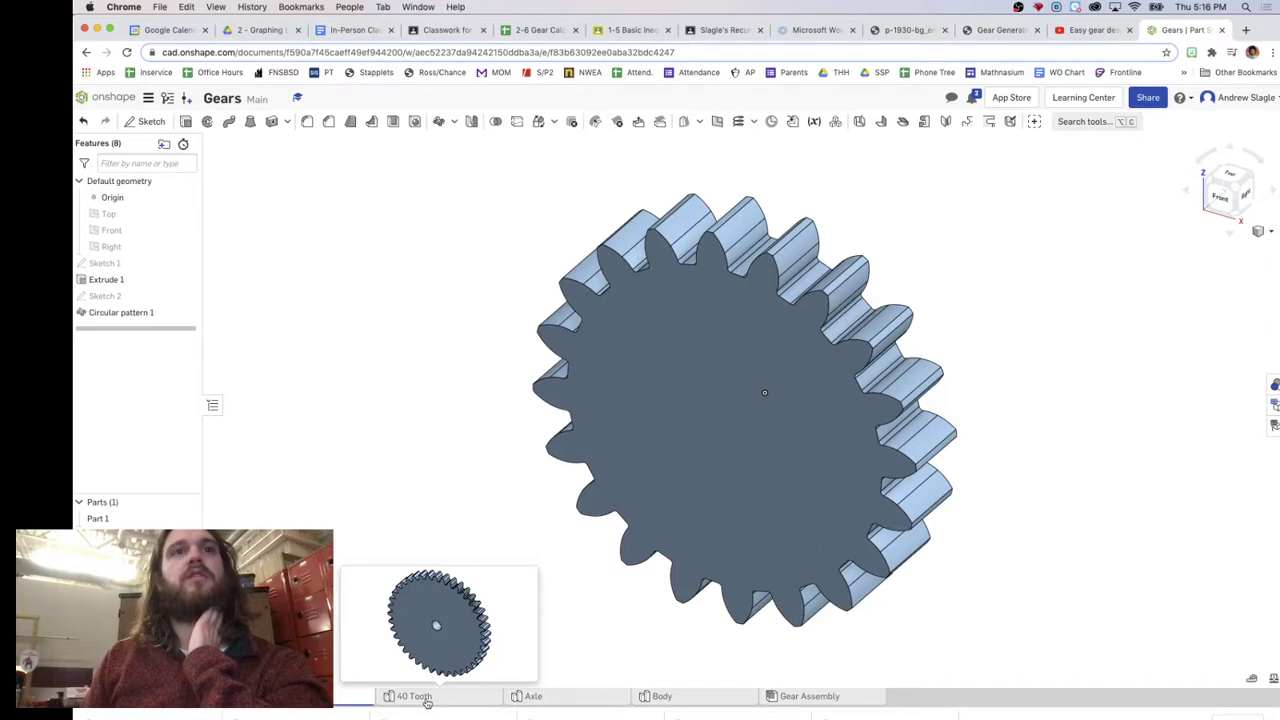
# Set the gear ratio in cell D2 to 2, giving Gear N2 40 teeth, then return to Onshape
pyautogui.click(537, 32)
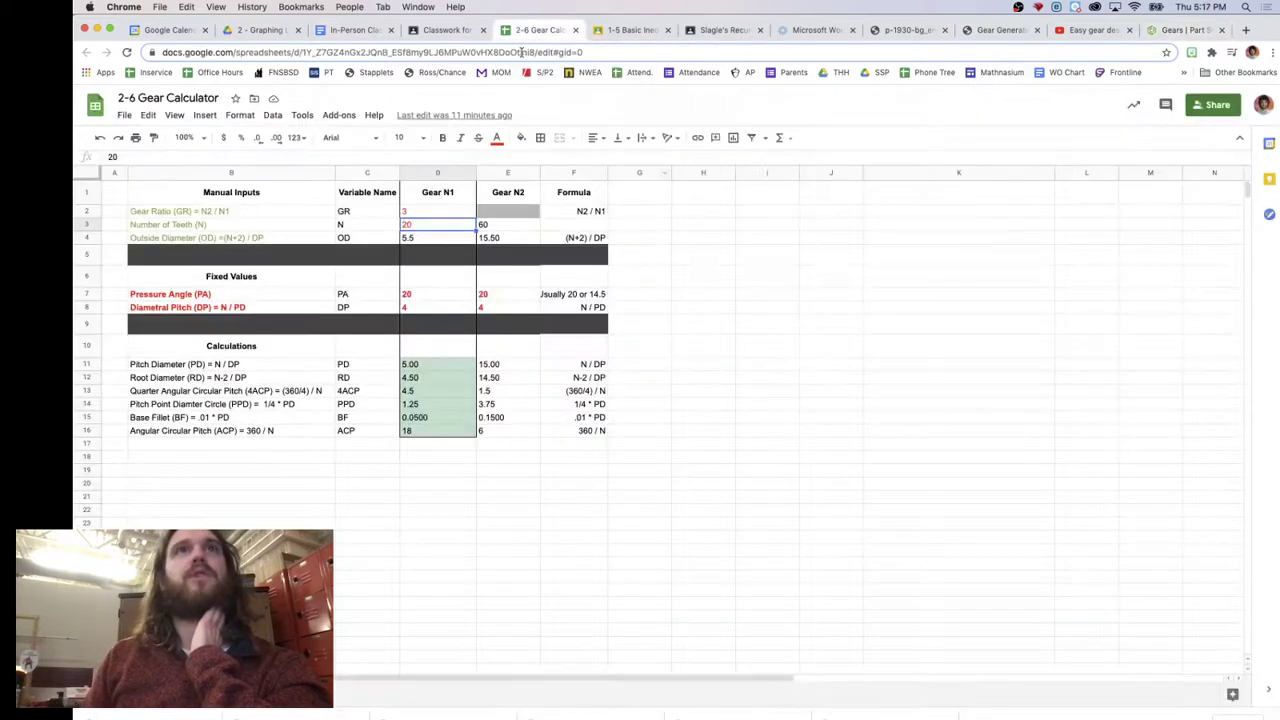
pyautogui.click(408, 213)
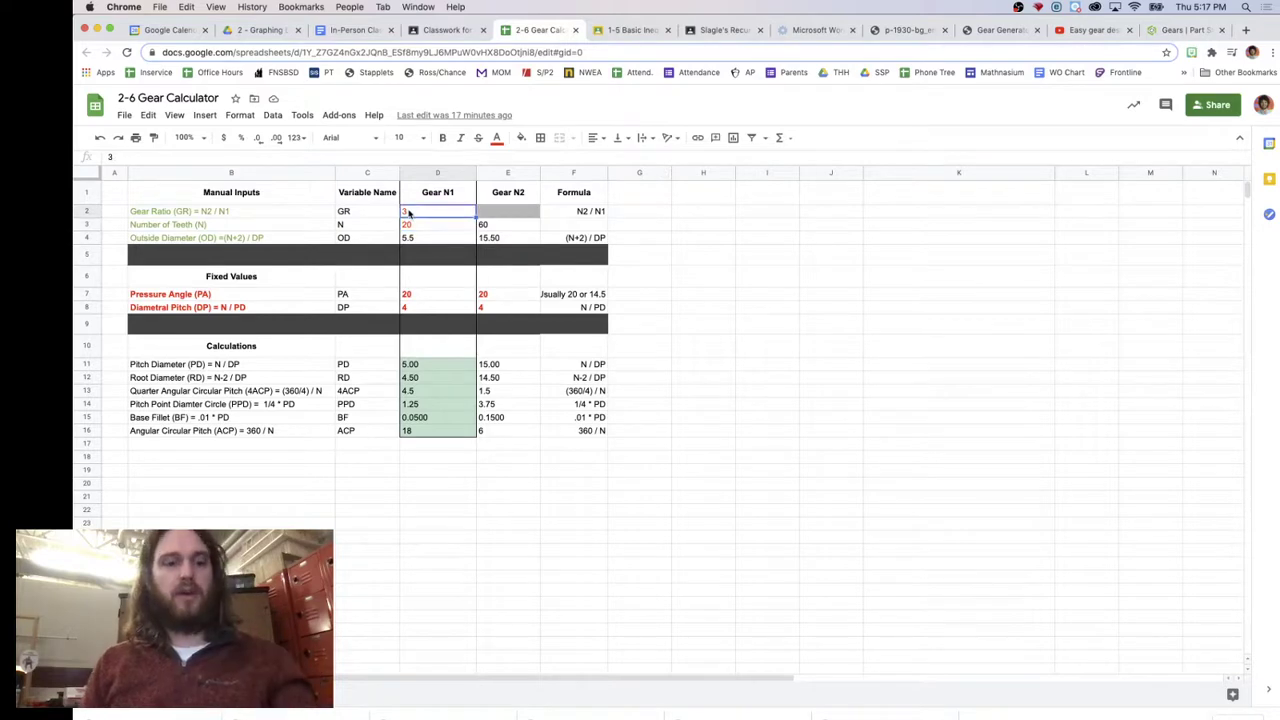
pyautogui.write('2')
pyautogui.press('Return')
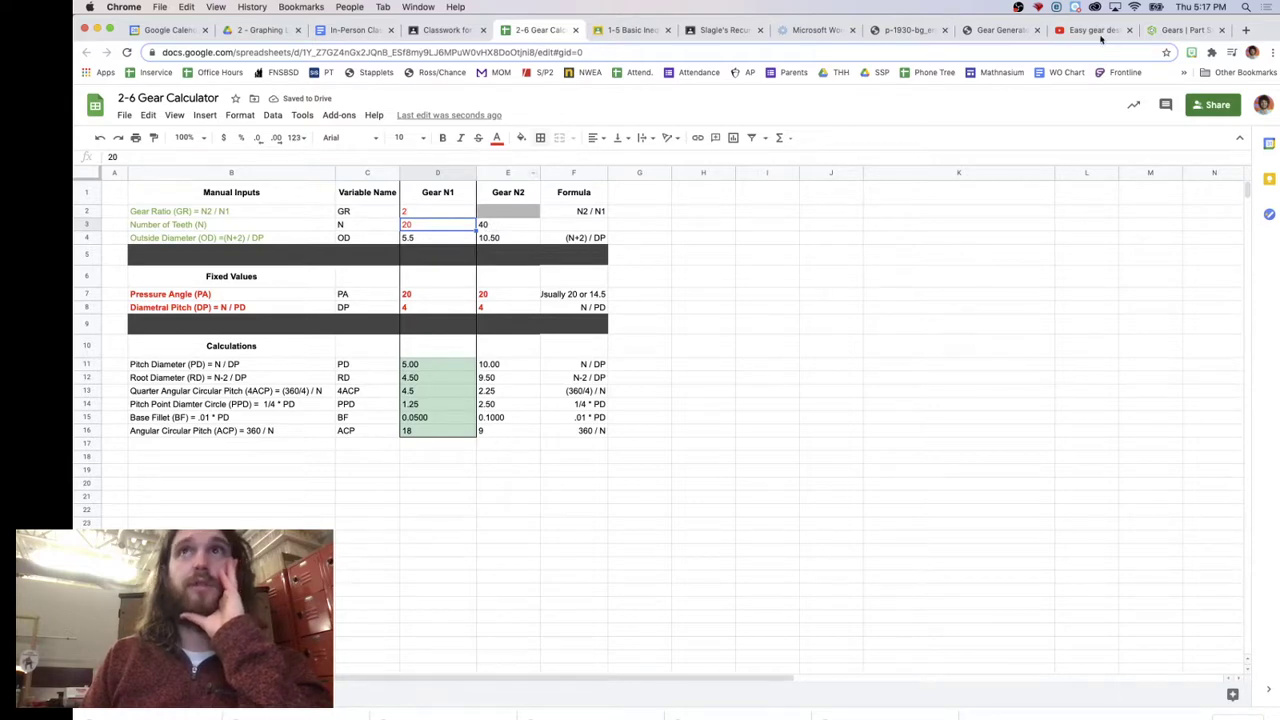
pyautogui.click(1182, 30)
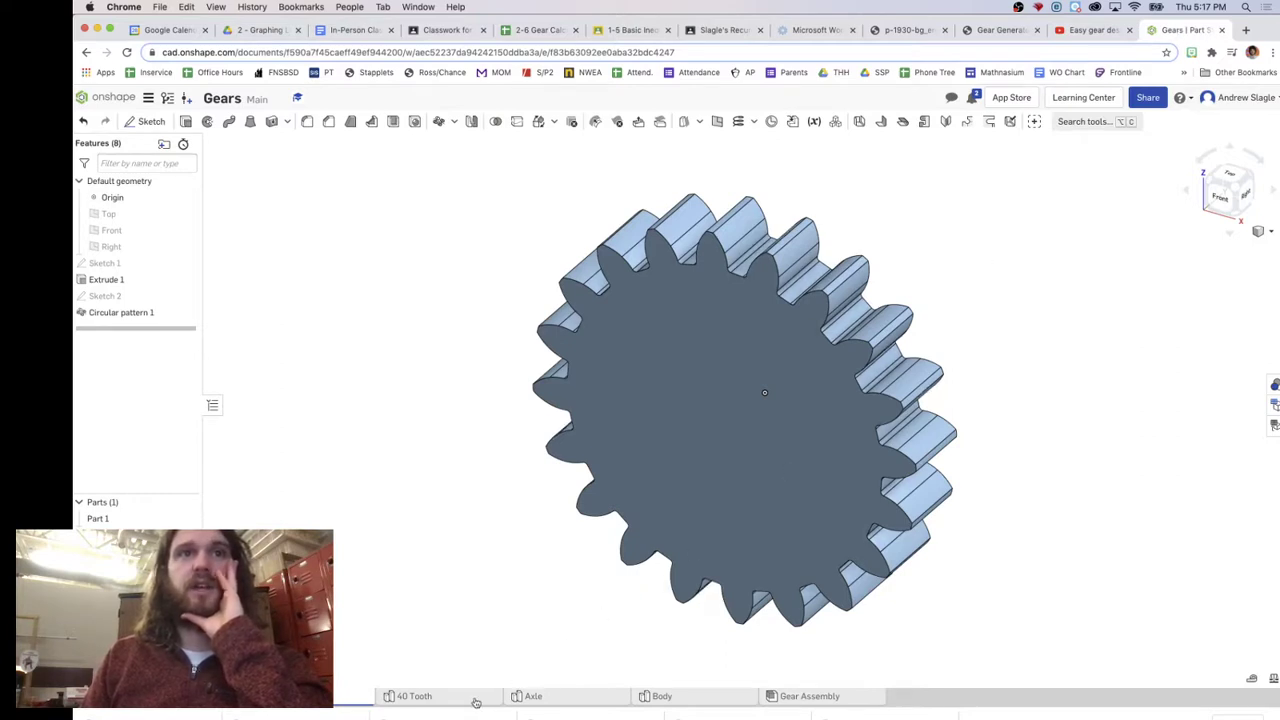
# Open the Gear Assembly and view the meshed small and large gears from the front
pyautogui.moveTo(557, 698)
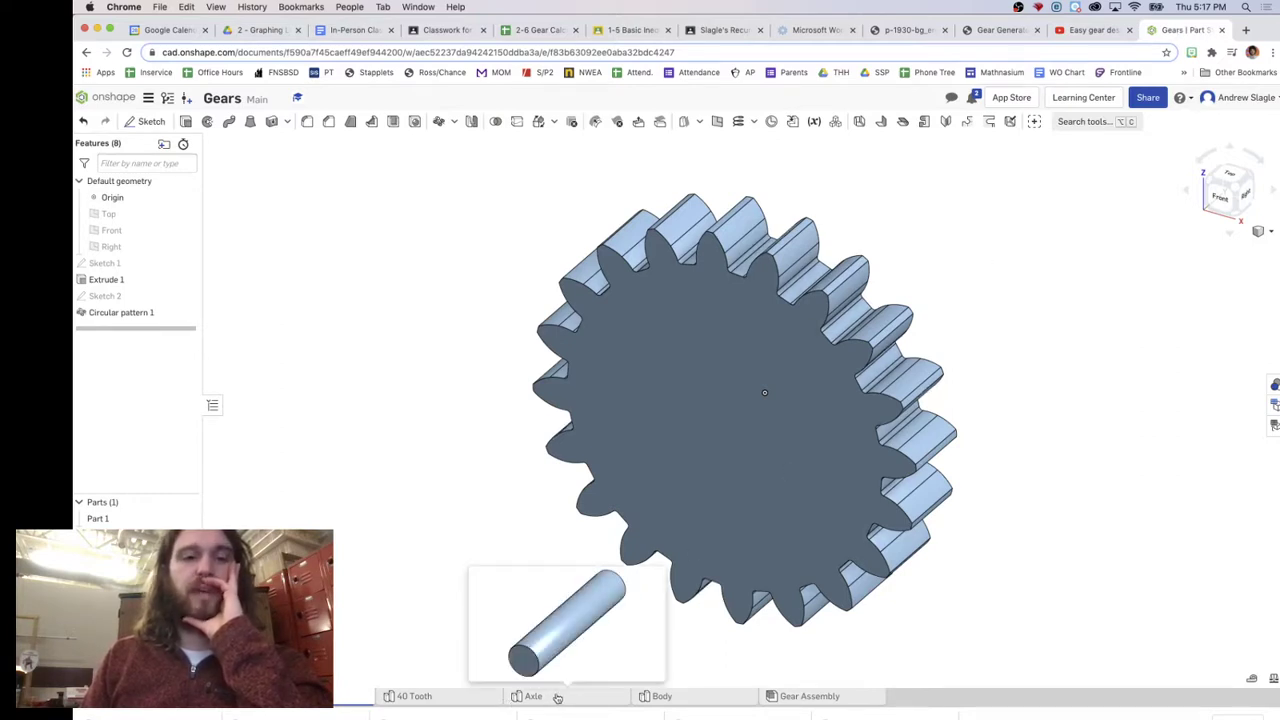
pyautogui.click(814, 697)
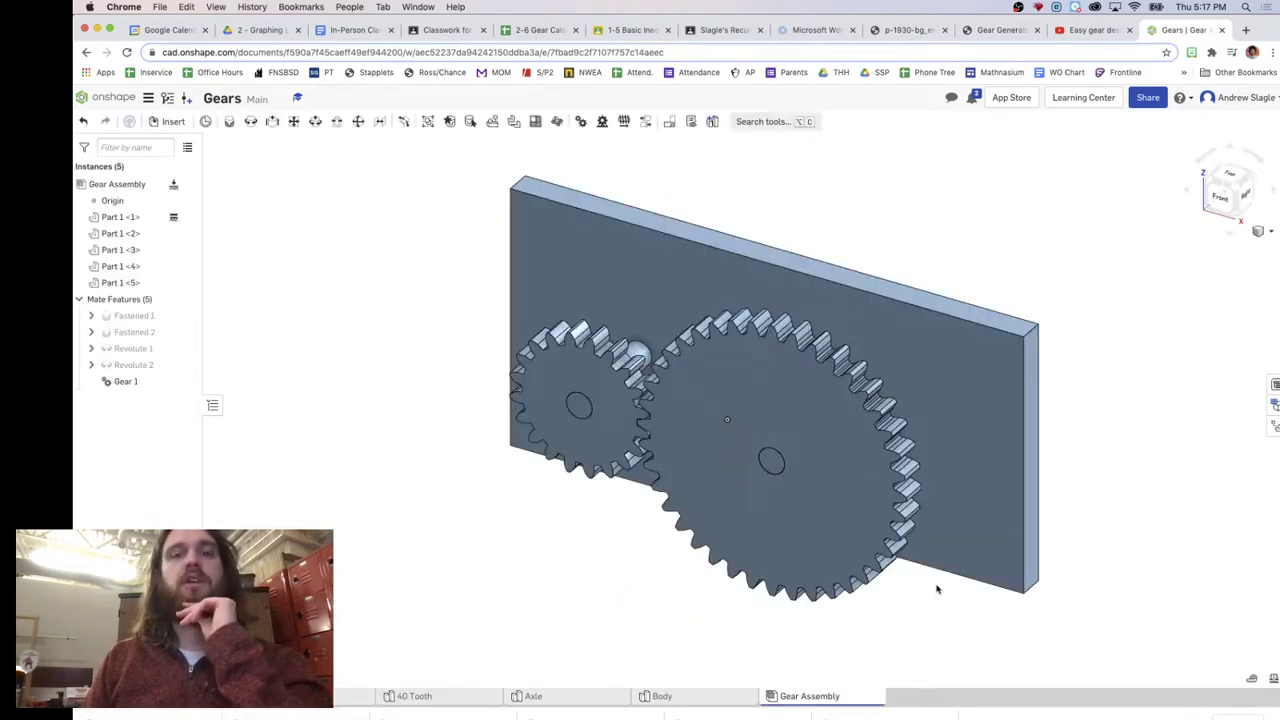
pyautogui.click(1220, 198)
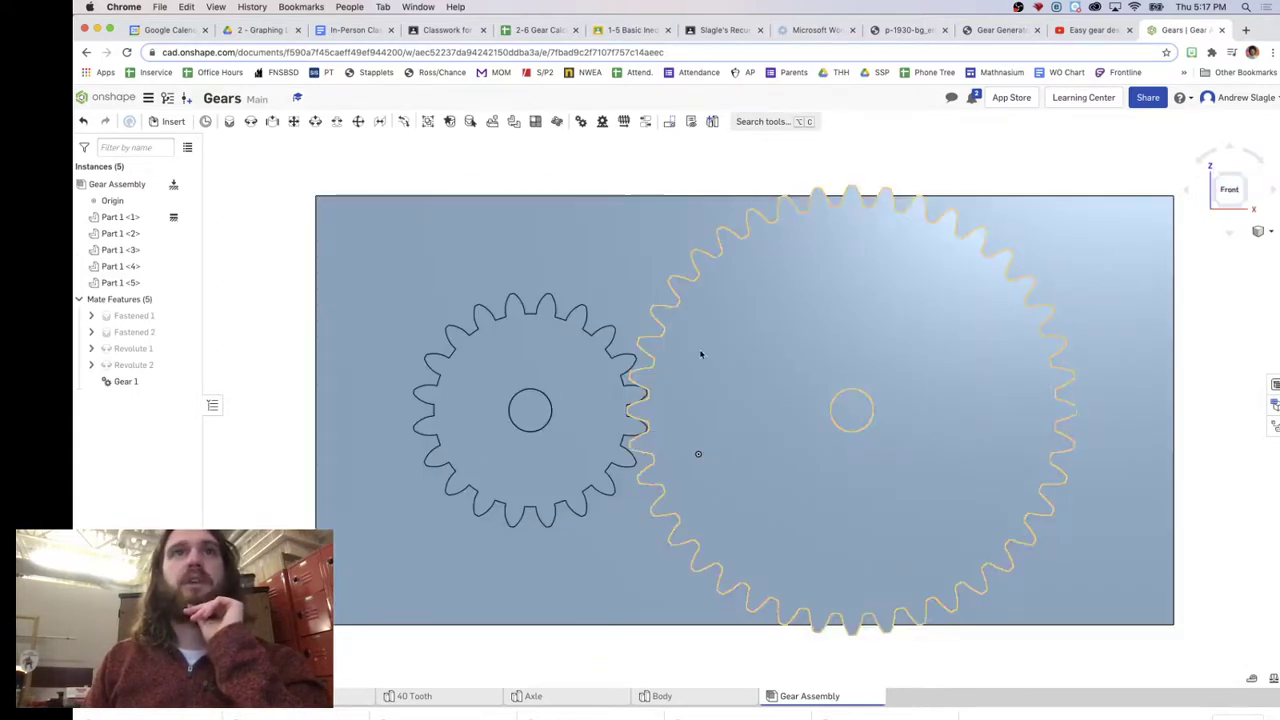